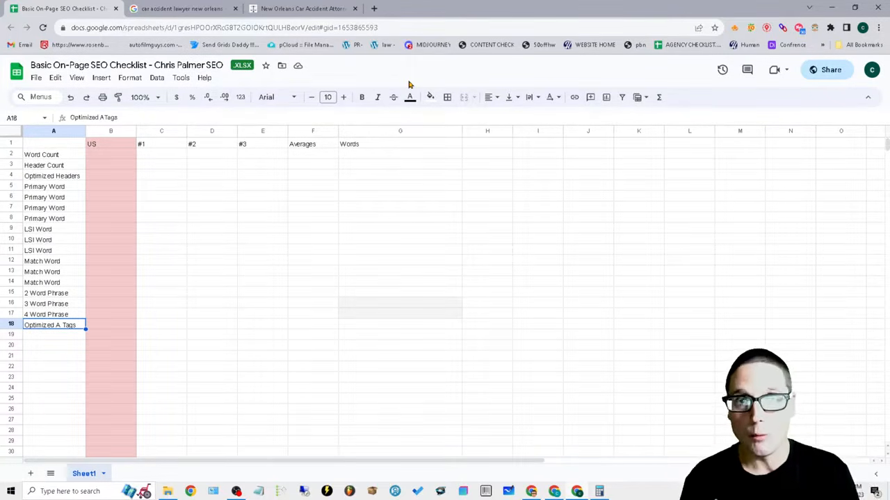
Step: View the SEO Pro Extension overview and the SEOquake summary on the checklist spreadsheet
click(734, 28)
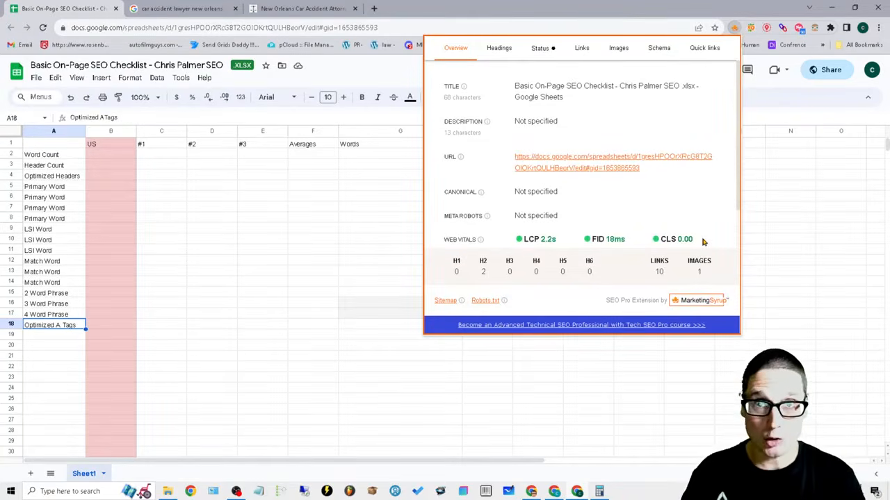
click(749, 28)
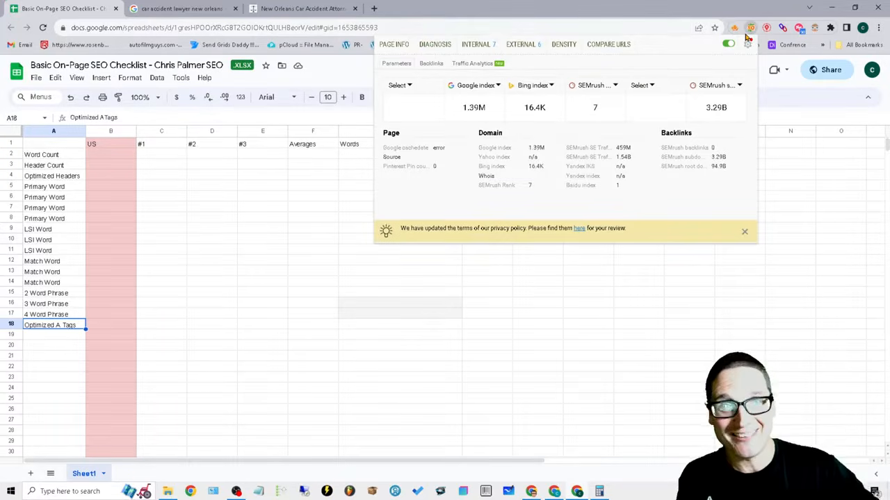
click(736, 29)
click(751, 30)
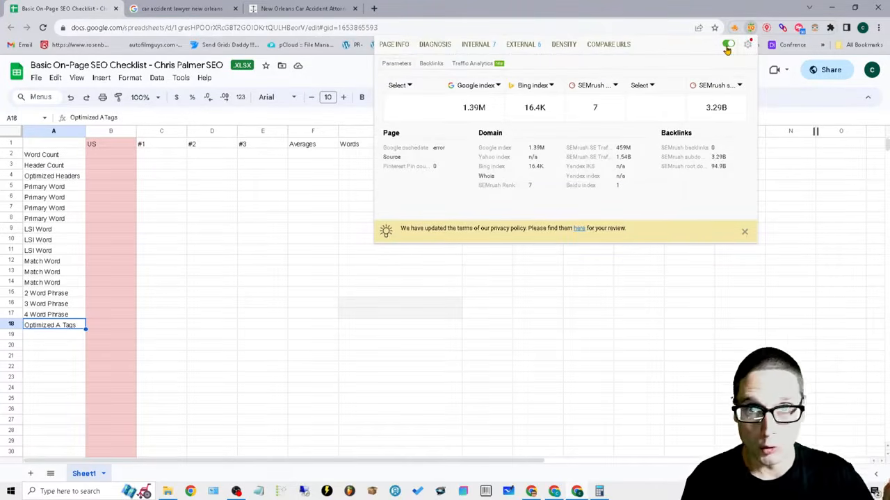
click(322, 65)
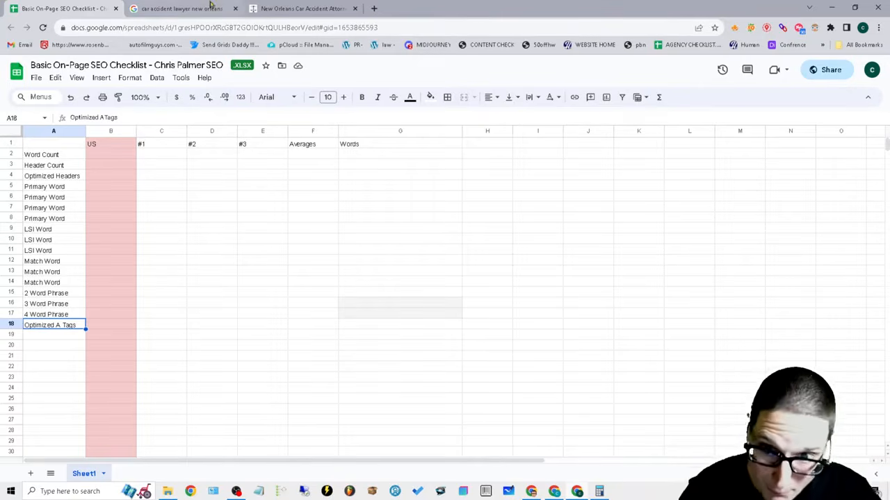
Step: Examine the Google results for "car accident lawyer new orleans" down to the johnrobinlaw.com listings
click(180, 7)
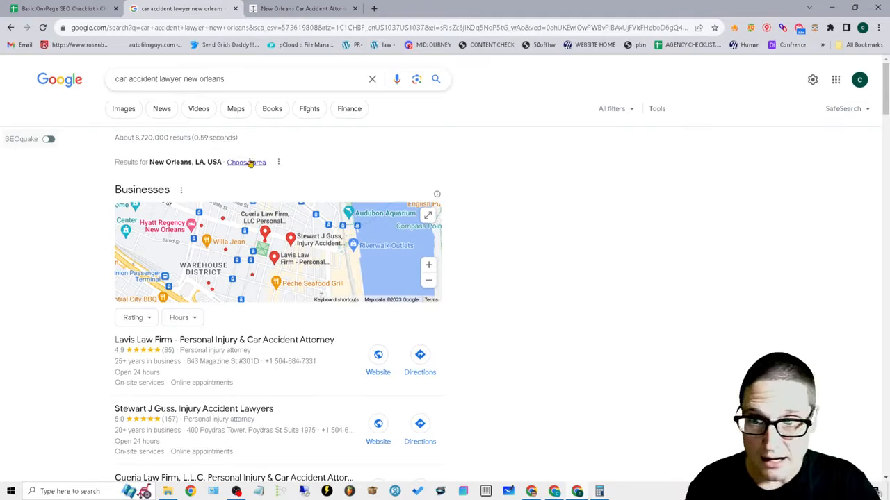
drag(292, 79, 30, 69)
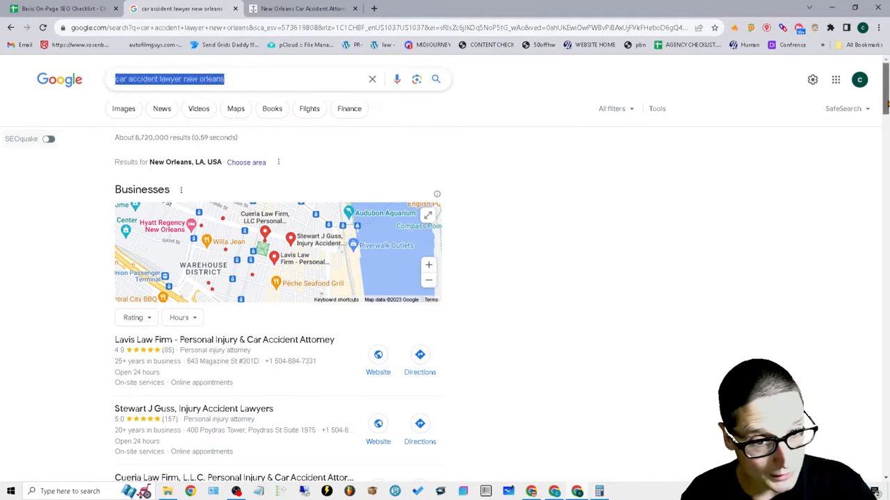
scroll(779, 213, down, 7)
scroll(278, 278, down, 15)
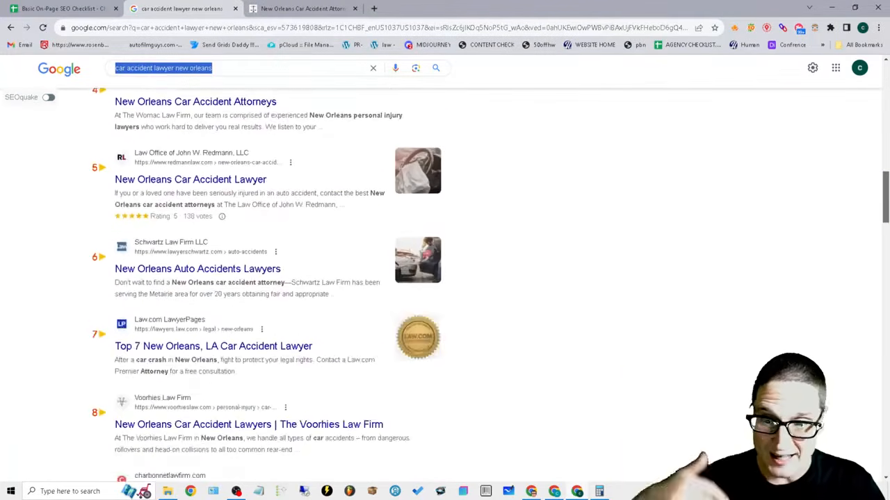
scroll(852, 339, down, 6)
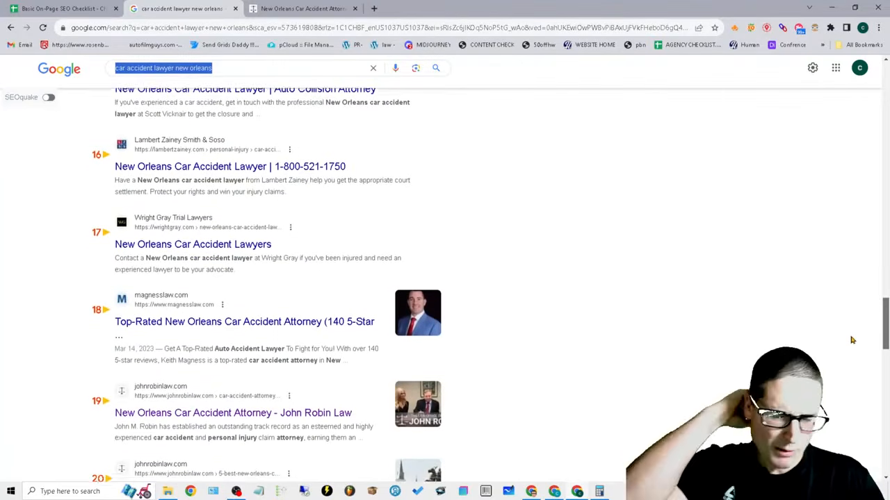
scroll(857, 336, up, 1)
drag(857, 332, 852, 333)
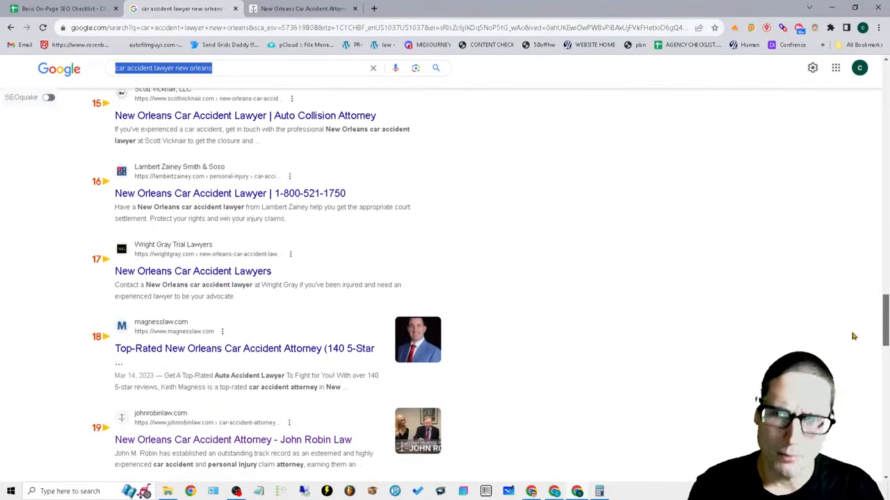
scroll(854, 336, up, 3)
scroll(469, 366, down, 3)
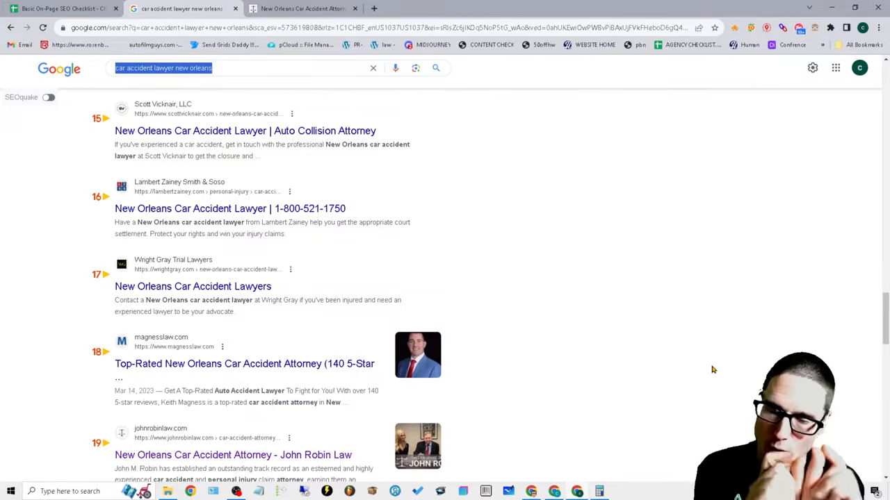
scroll(440, 395, down, 2)
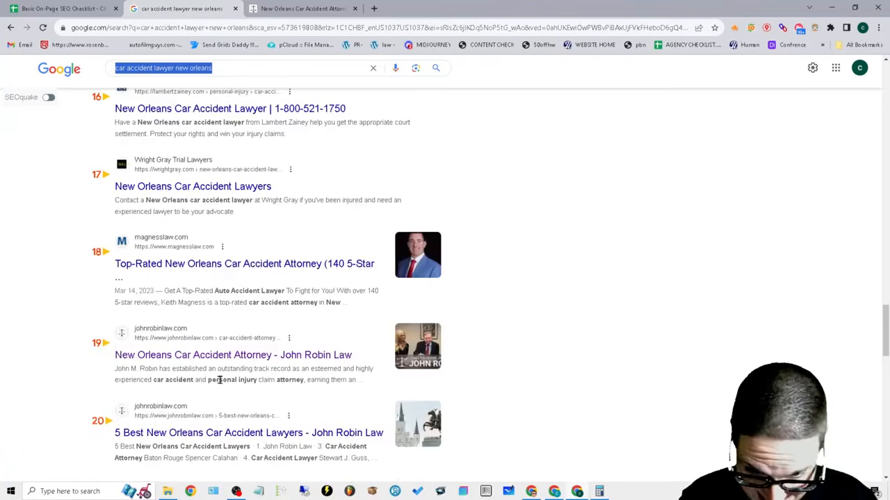
Step: Open the johnrobinlaw.com New Orleans Car Accident Attorney result, ranked 19, in a new tab
drag(369, 359, 114, 357)
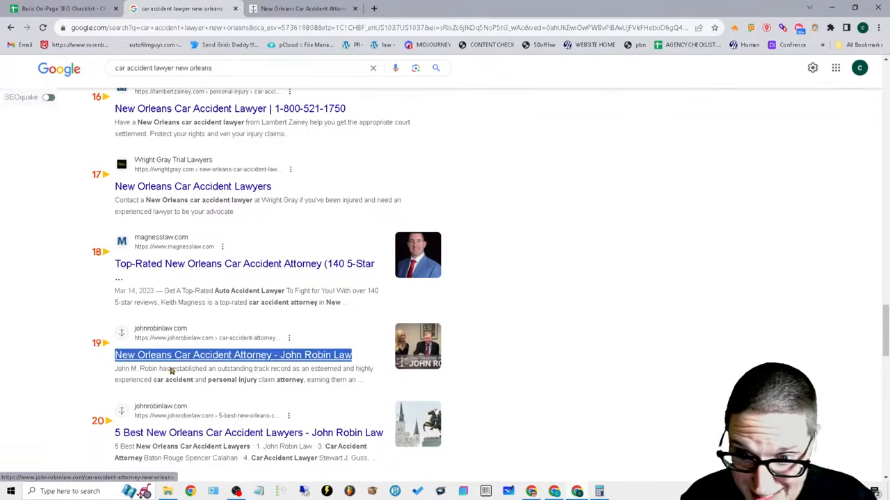
right_click(280, 358)
click(363, 217)
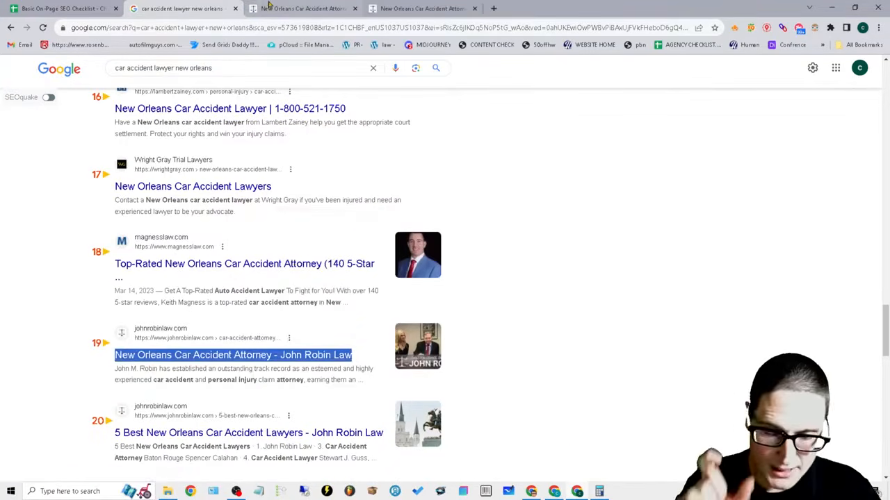
Step: Review the checklist's row labels alongside the car accident attorney page, starting from the Word Count row
click(7, 5)
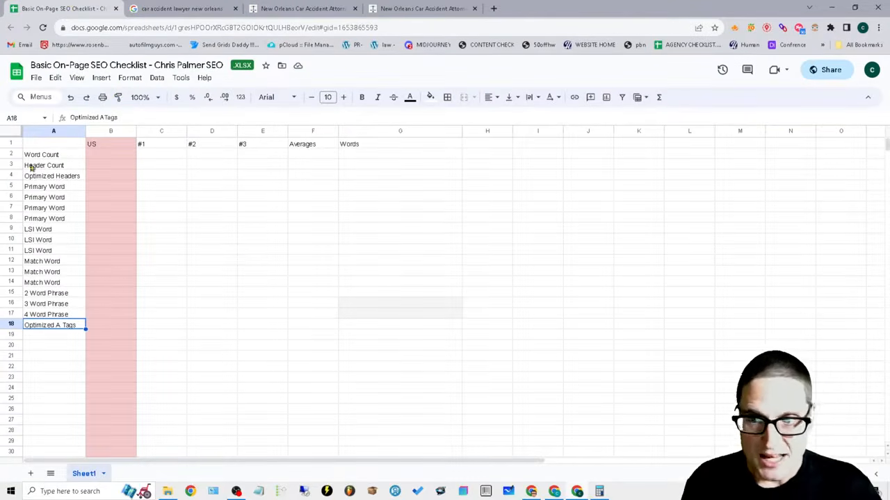
click(298, 7)
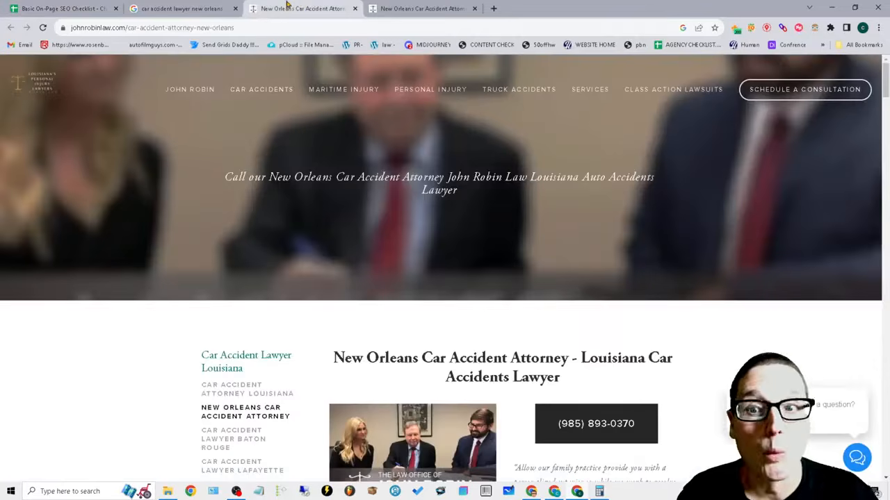
click(41, 6)
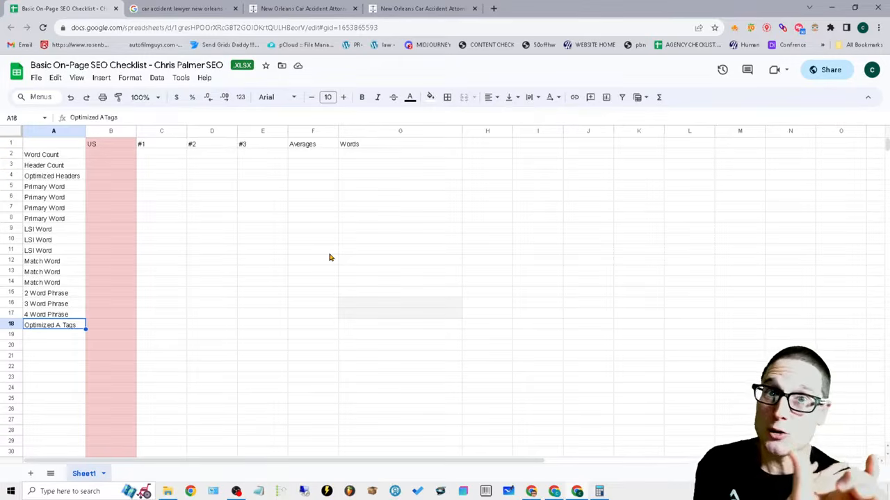
click(28, 156)
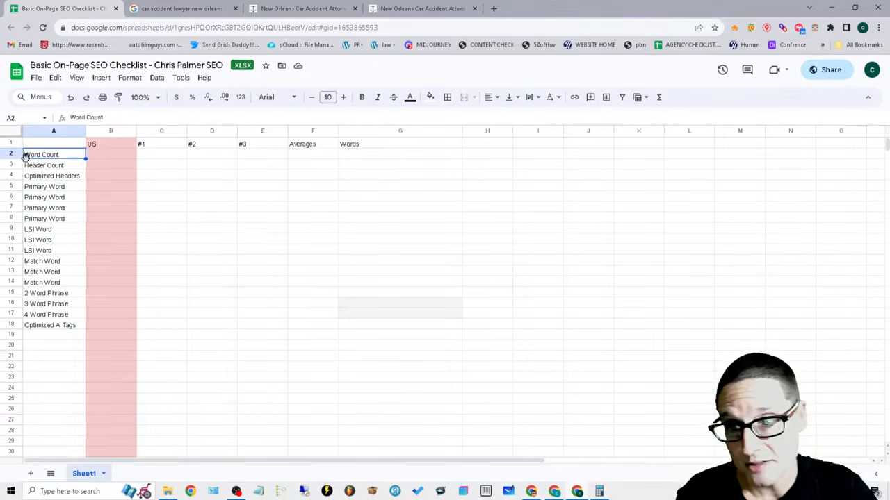
Step: Close the duplicate attorney page tab and open the SEOquake keyword density report for the remaining johnrobinlaw.com page
click(304, 8)
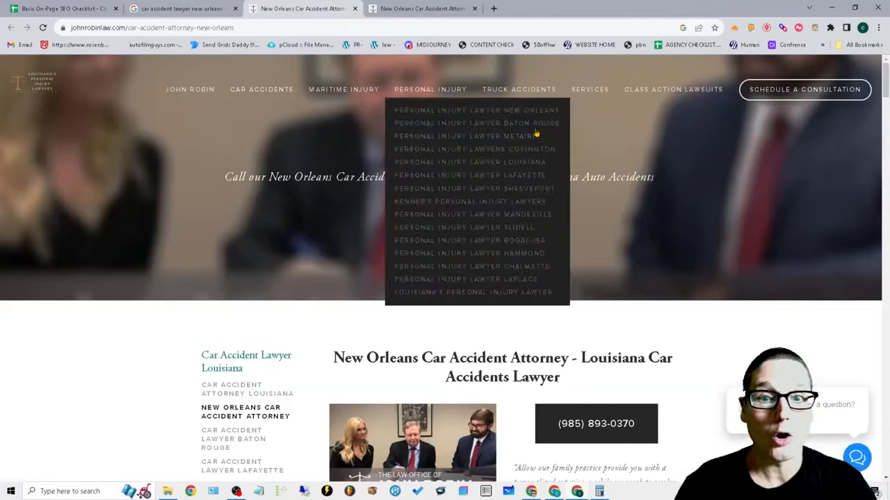
click(474, 9)
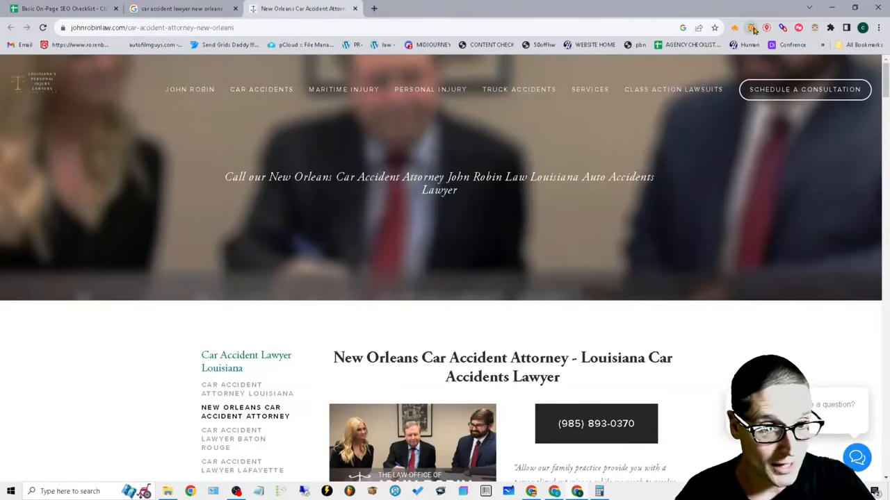
click(751, 28)
click(582, 44)
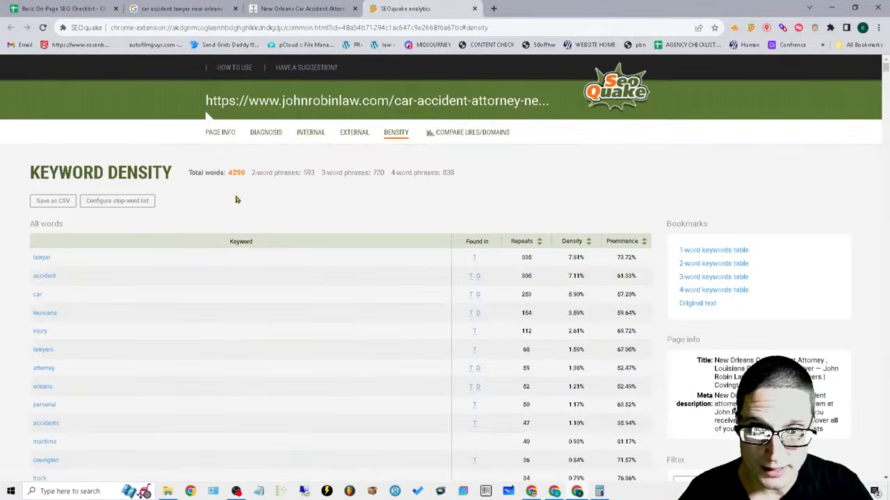
Step: Enter 4200 as the Word Count in the checklist's US column, cell B2
click(50, 5)
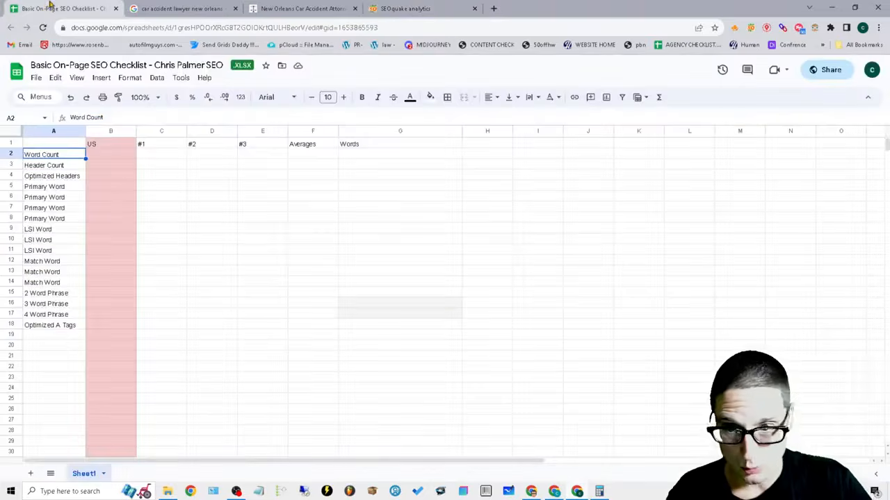
click(101, 156)
text(4200)
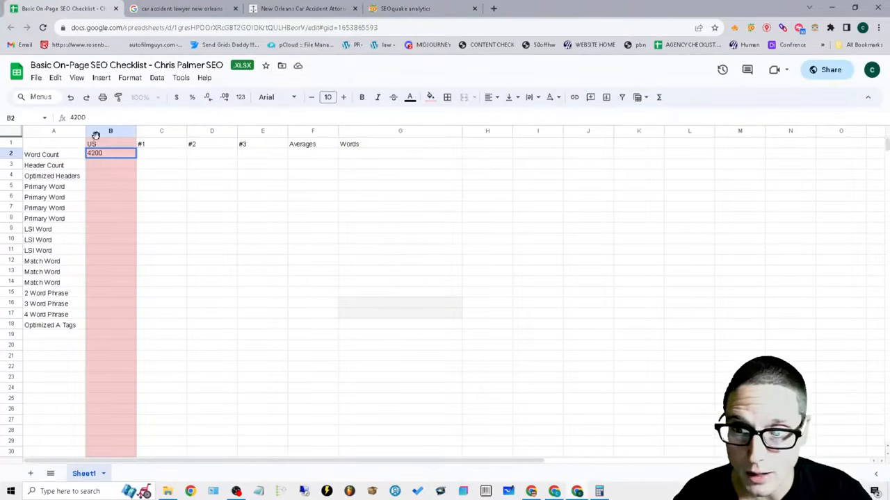
Step: Check the attorney page's heading totals in SEO Pro Extension and enter 21 as the US Header Count in B3
click(307, 5)
click(734, 27)
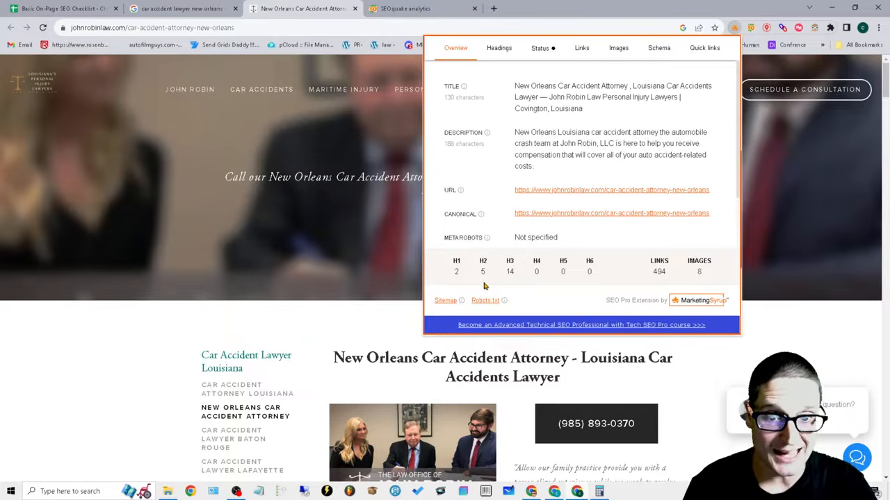
drag(463, 277, 453, 273)
click(68, 9)
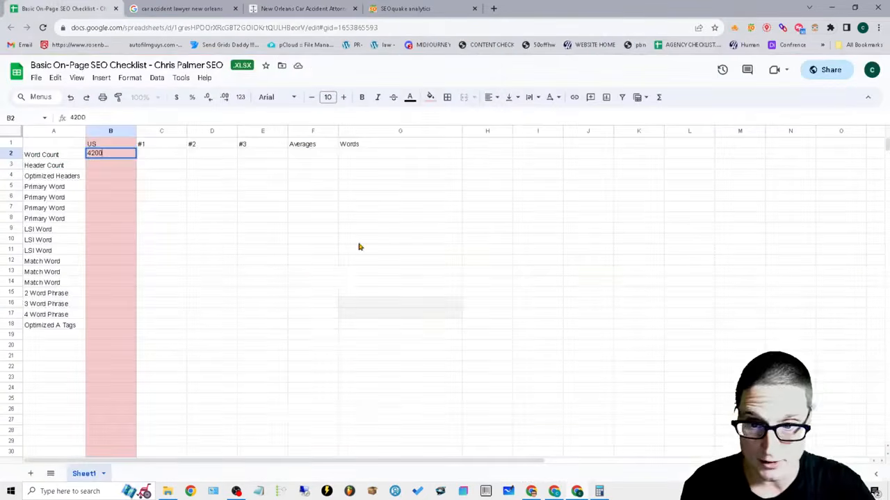
click(118, 168)
text(21)
click(131, 215)
click(110, 179)
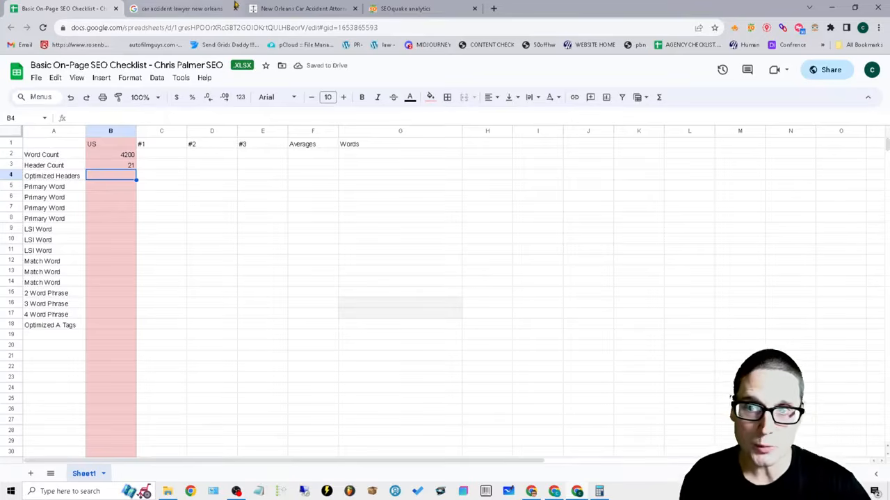
Step: Examine the attorney page's H1, H2 and H3 headings in SEO Pro Extension for variations of the search keyword
click(208, 9)
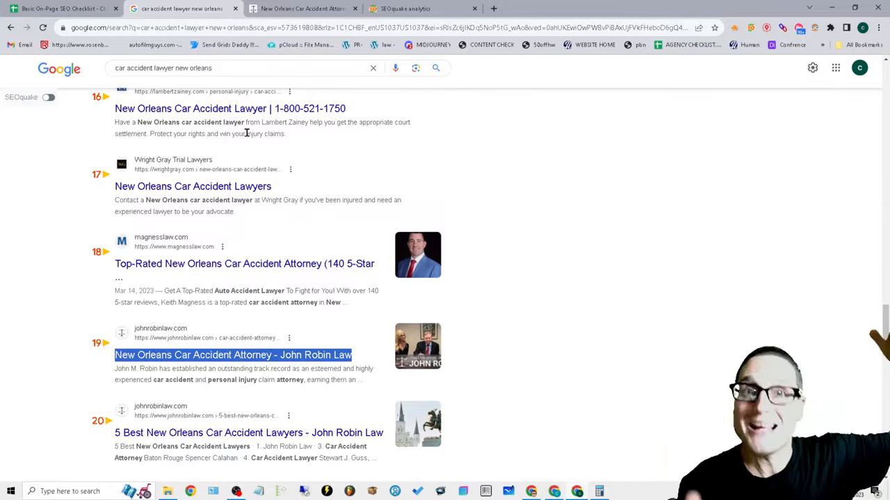
click(302, 8)
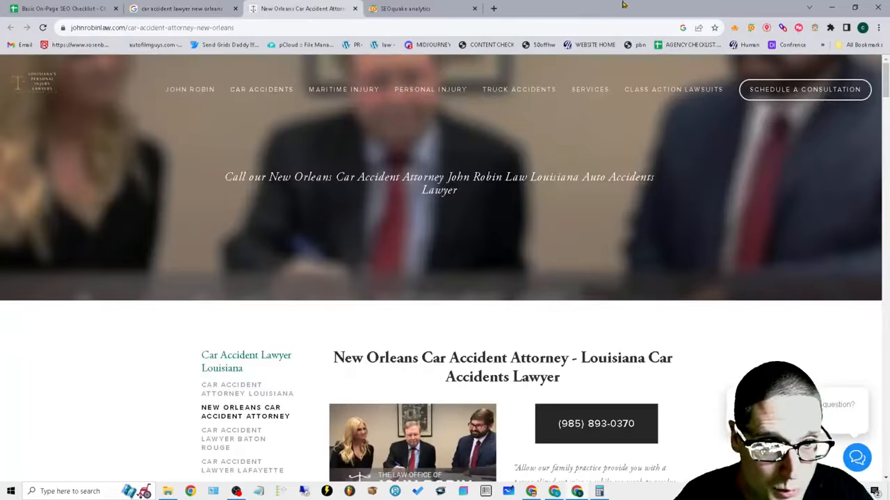
click(735, 28)
click(499, 49)
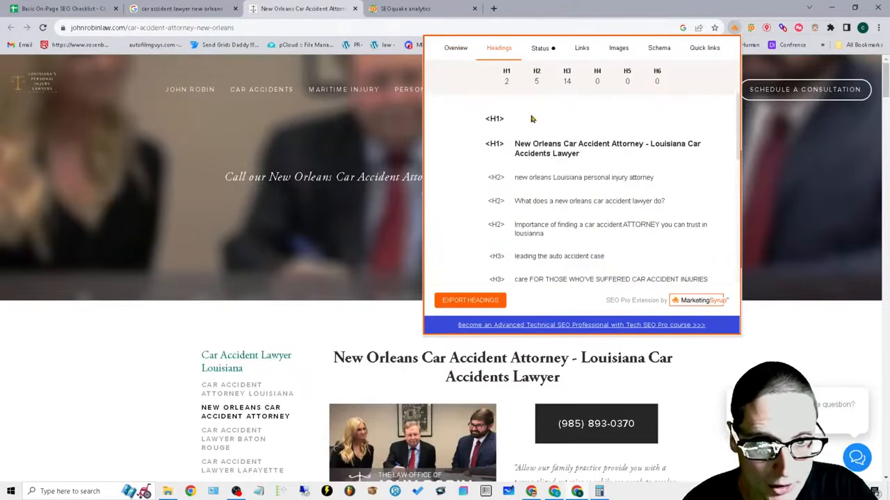
drag(525, 144, 586, 170)
drag(655, 178, 566, 177)
drag(631, 201, 565, 201)
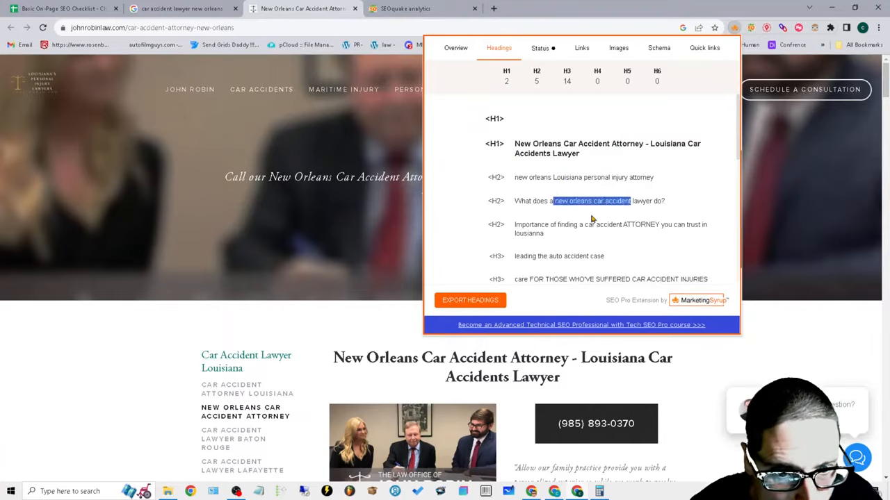
drag(613, 224, 540, 224)
scroll(588, 276, down, 2)
drag(656, 169, 558, 180)
drag(655, 202, 598, 203)
drag(654, 226, 554, 226)
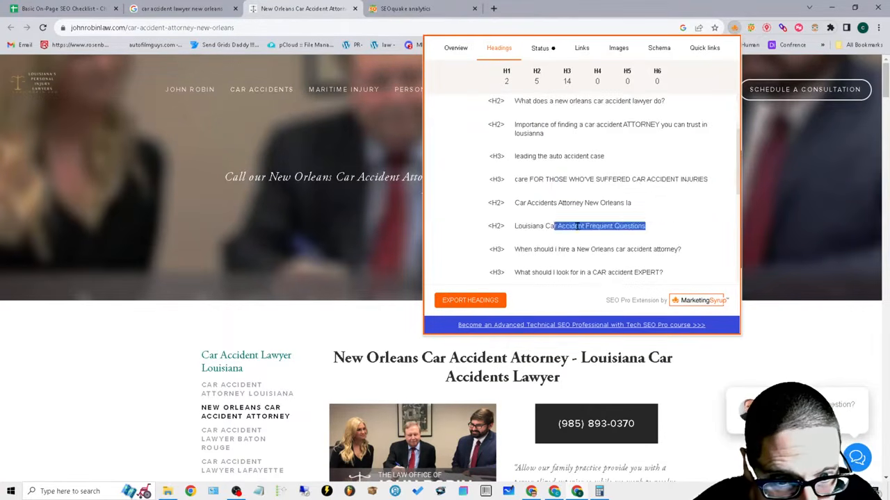
scroll(622, 265, down, 2)
drag(579, 149, 645, 196)
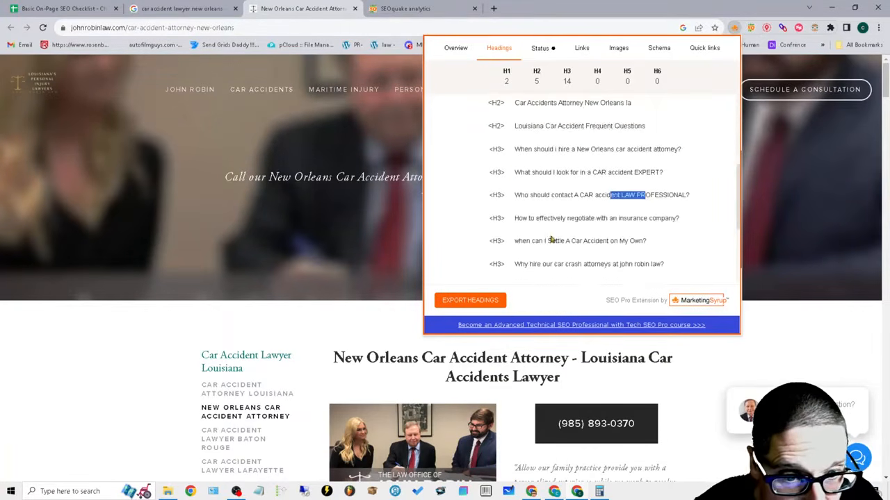
drag(585, 264, 540, 264)
scroll(591, 264, down, 2)
drag(631, 210, 590, 233)
mouse_move(523, 256)
mouse_down()
mouse_move(570, 255)
mouse_move(633, 230)
mouse_move(515, 254)
mouse_up()
scroll(574, 268, down, 1)
Step: Enter 18 as the Optimized Headers value in the checklist's US column, cell B4
click(63, 8)
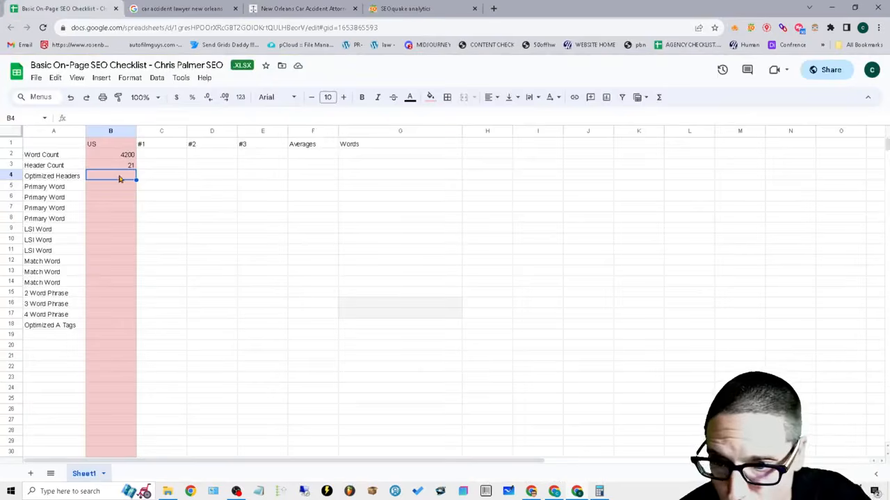
text(18)
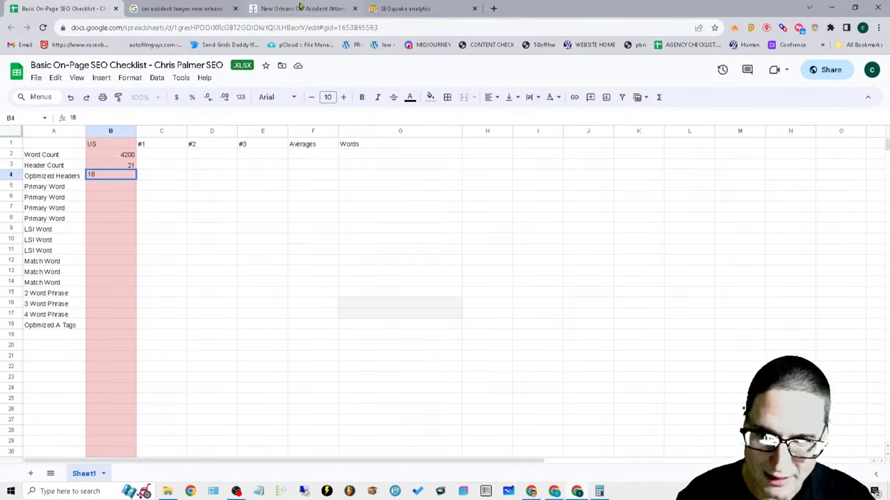
click(80, 189)
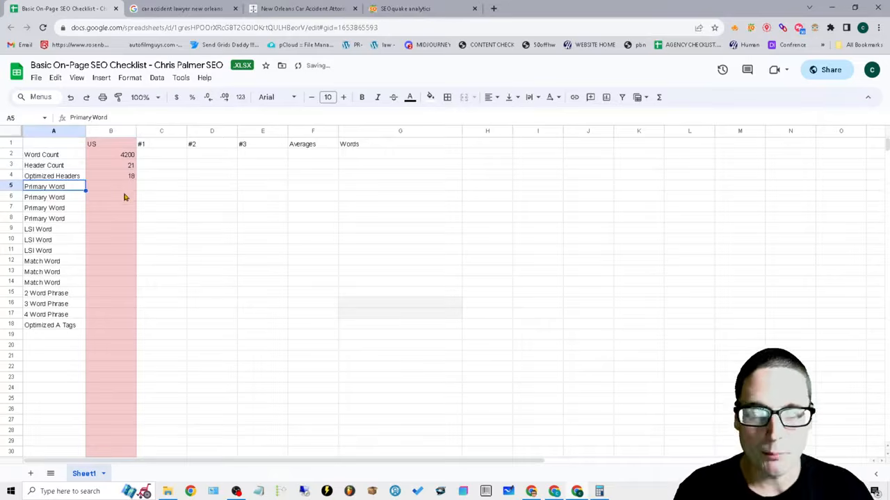
Step: Check car's repeats in SEOquake's keyword density report and enter Car - 253, Accident, Lawyer and New Orleans as primary words in B5:B8
click(302, 8)
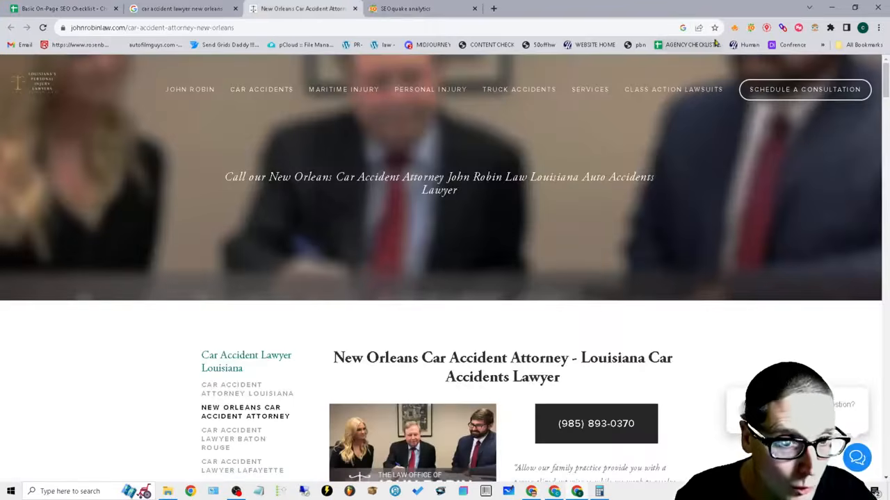
click(429, 9)
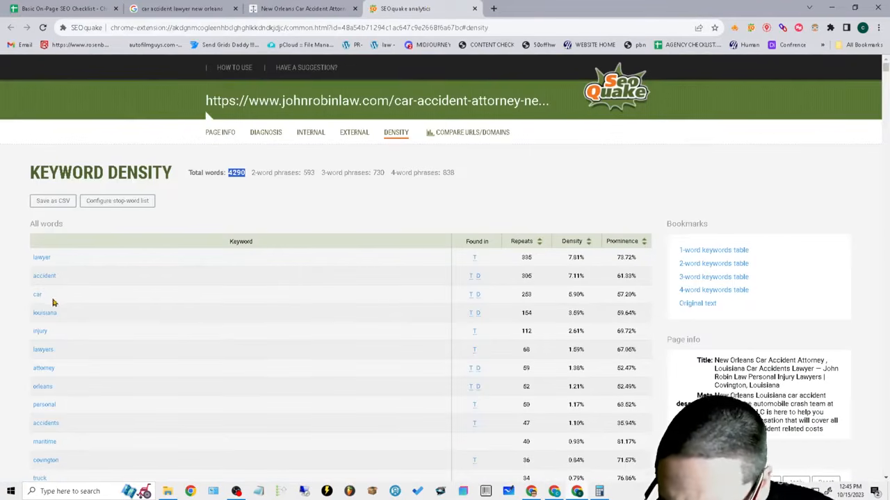
drag(533, 294, 524, 257)
click(25, 6)
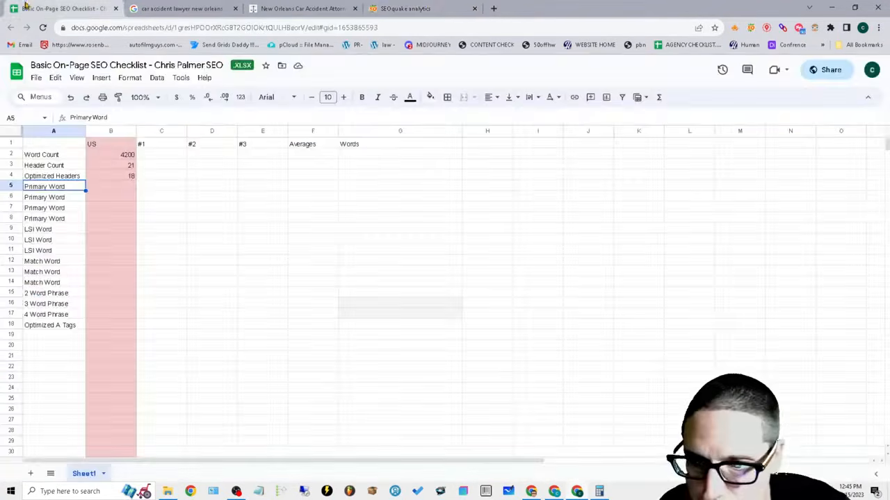
click(113, 189)
text(Car -)
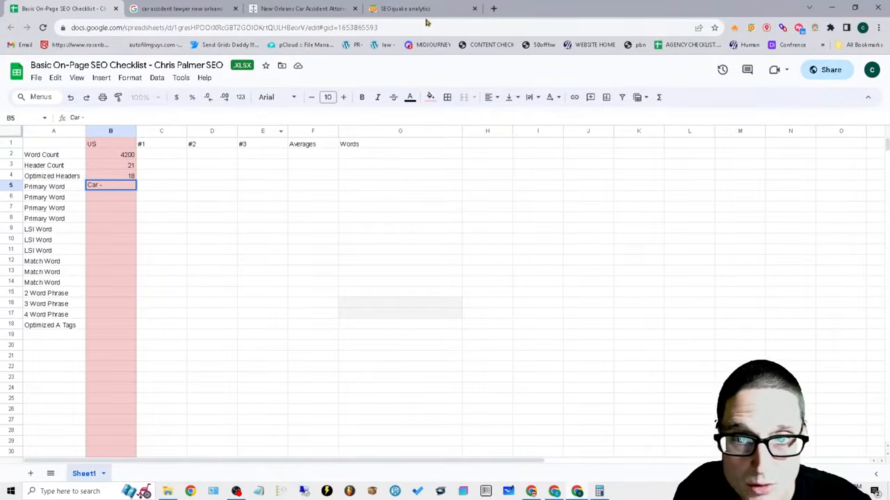
click(423, 9)
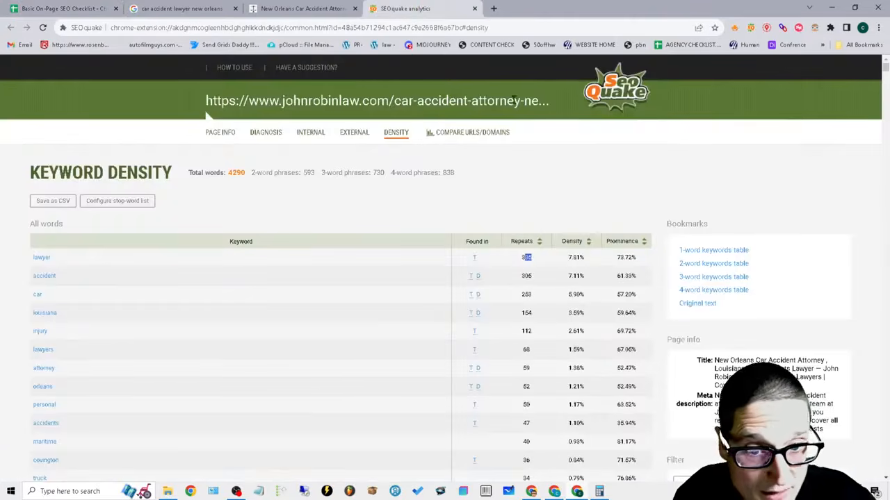
click(68, 6)
text(r - 253)
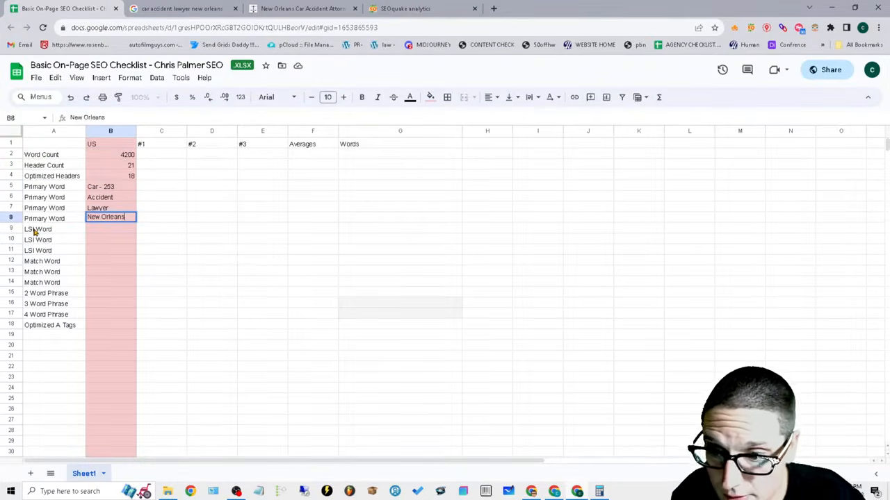
Step: Move the labels from LSI Word through Optimized A Tags in A9:A18 down to the range starting at A20
drag(35, 233, 37, 461)
key(ctrl+c)
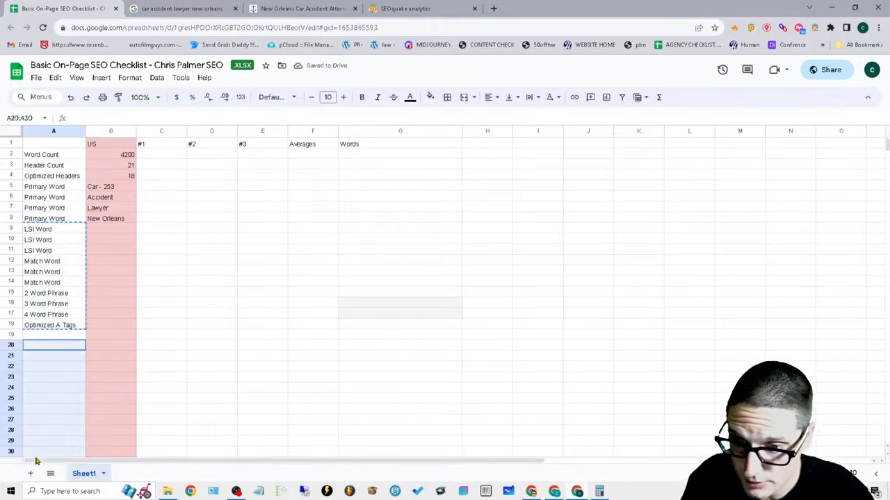
key(ctrl+b)
key(ctrl+v)
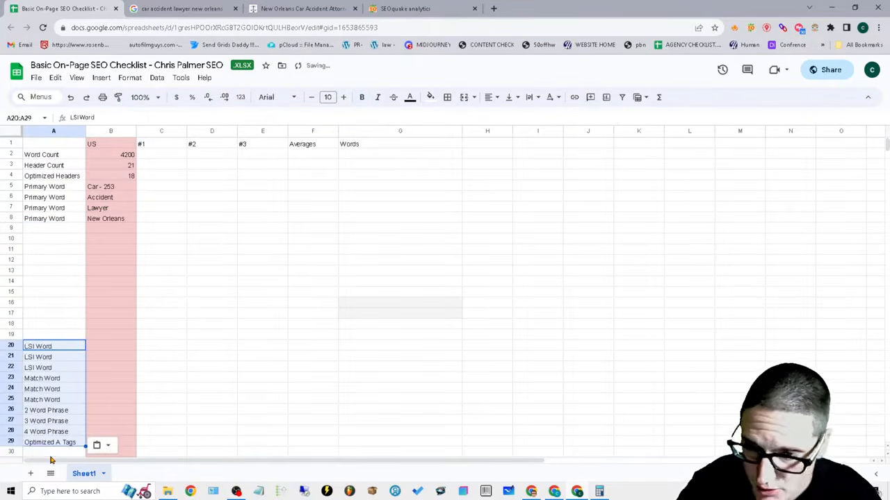
Step: Extend the Primary Word label into A9 and split the city name into New in B8 and Orleans in B9
click(46, 231)
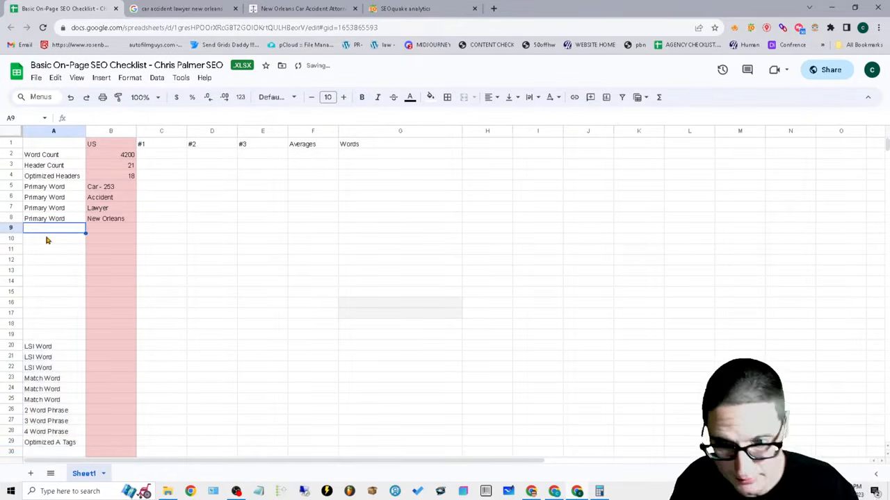
key(Up)
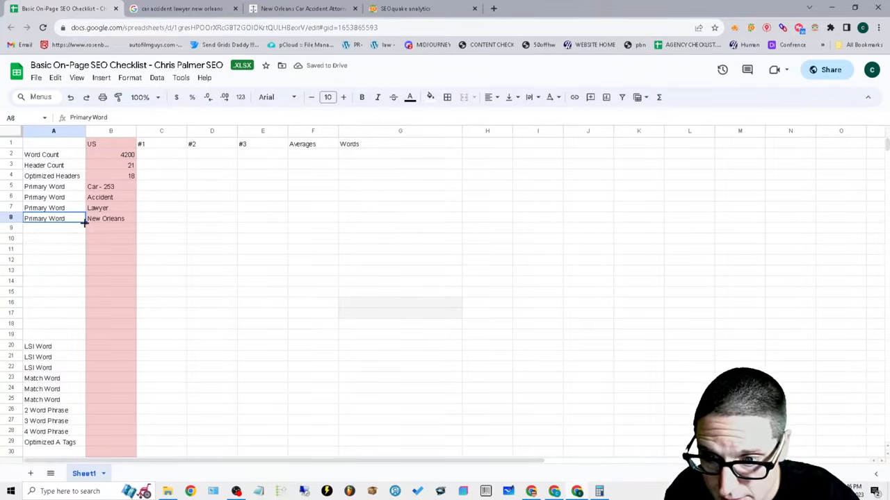
drag(84, 222, 84, 231)
click(113, 220)
double_click(97, 116)
key(BackSpace)
click(121, 228)
text(Orleans)
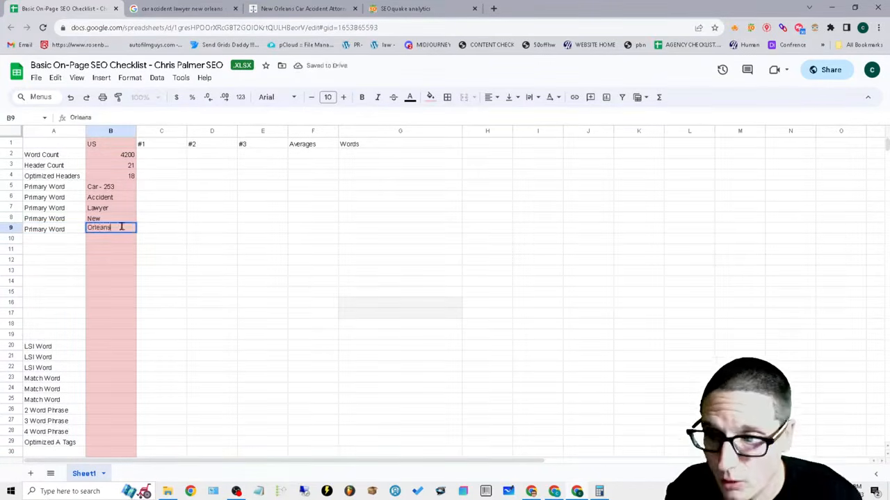
click(203, 306)
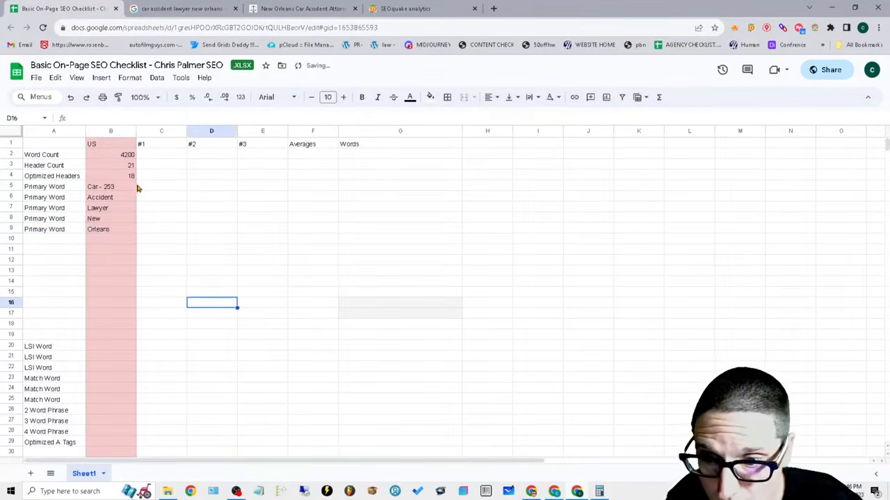
Step: Look up accident's repeats in the SEOquake density report and set B6 to Accident - 305
click(113, 197)
click(417, 8)
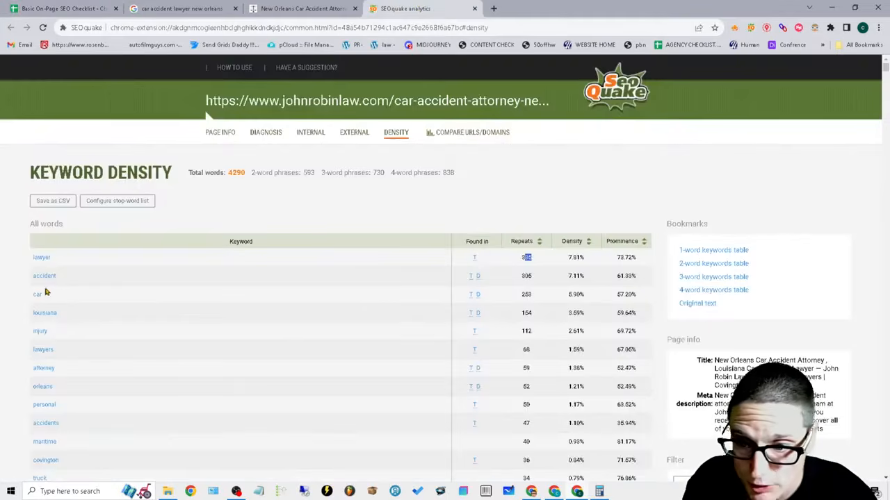
click(64, 9)
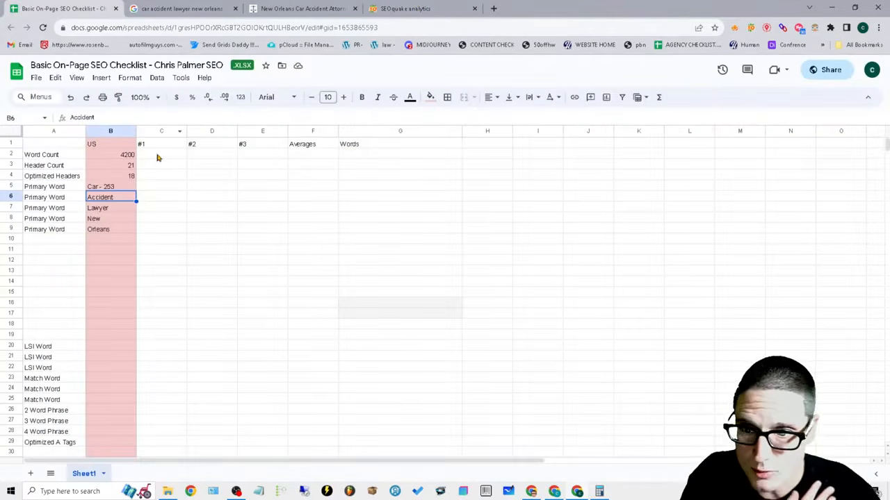
click(120, 116)
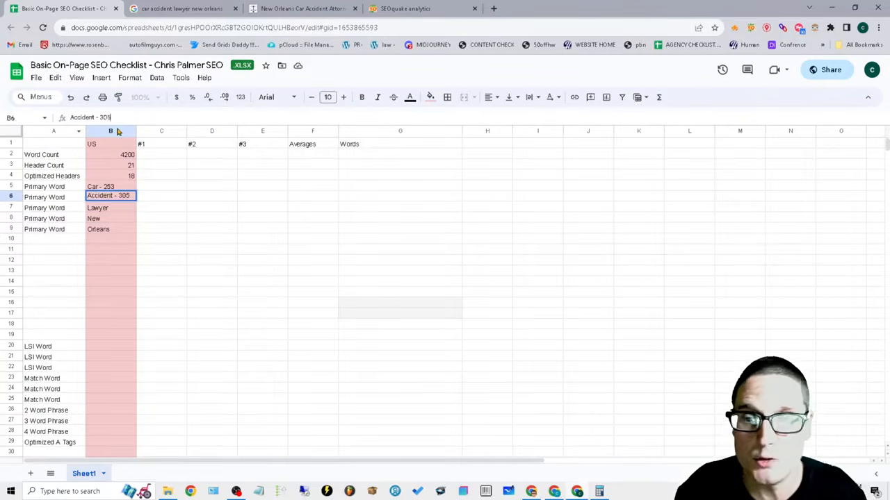
Step: Find lawyer in the SEOquake density report and set B7 to Lawyer -335
click(417, 9)
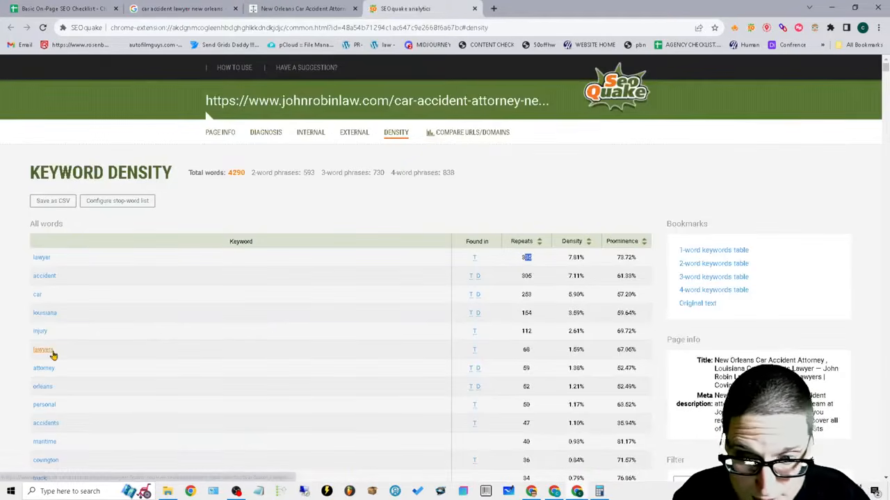
click(89, 13)
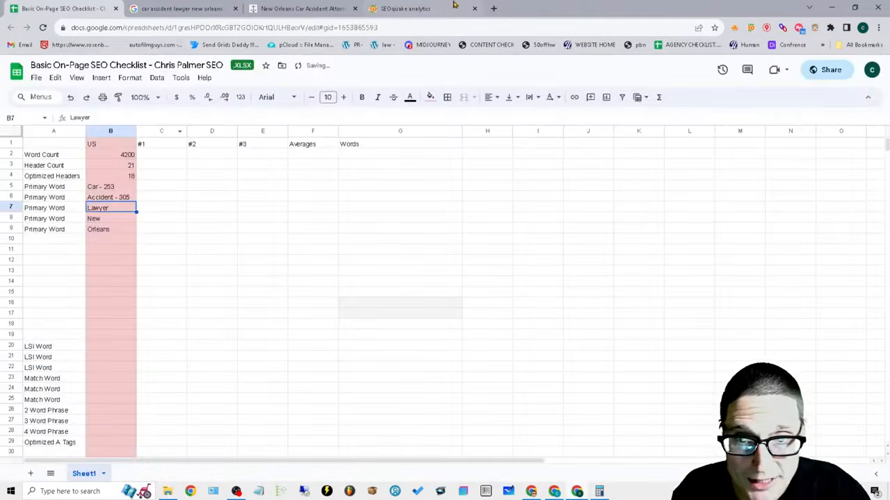
click(437, 15)
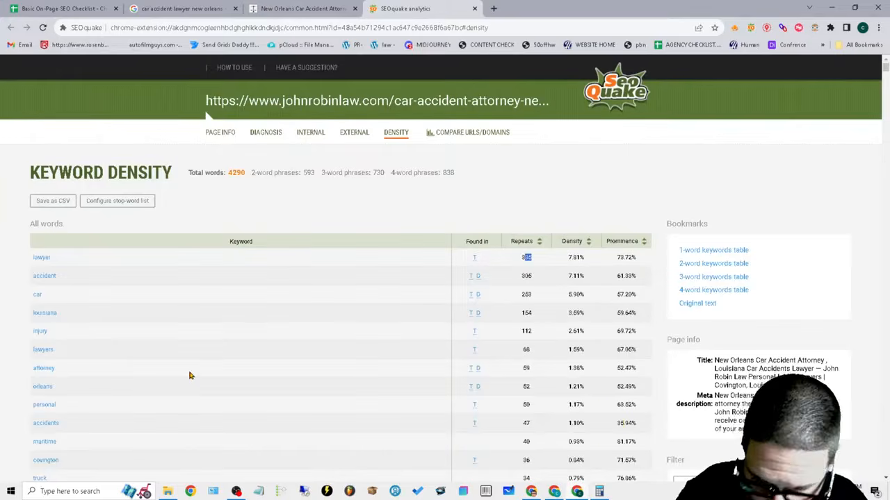
key(ctrl+f)
text(lawyer)
click(66, 9)
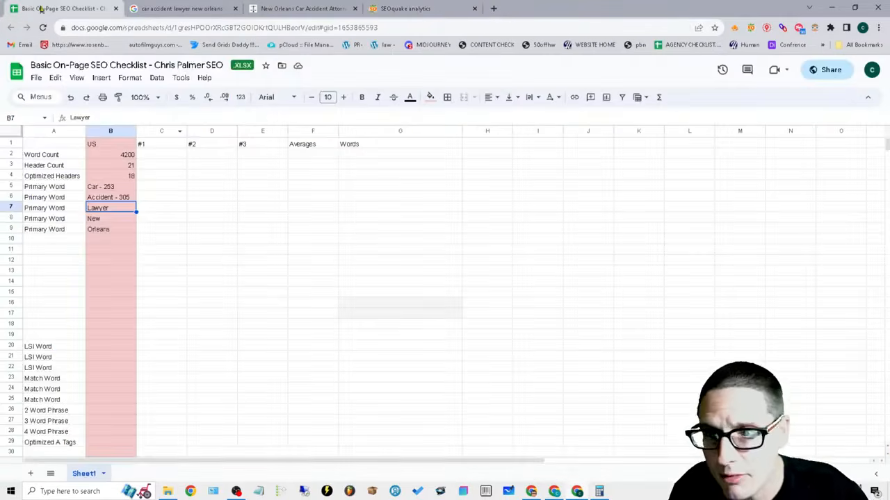
text(-335)
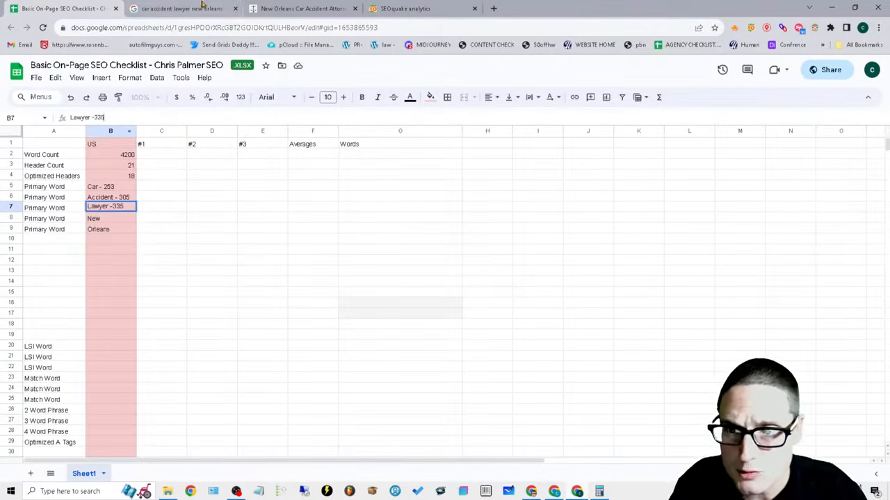
Step: Search the SEOquake density report for "new" and examine the keyword tables for its repeats
click(433, 7)
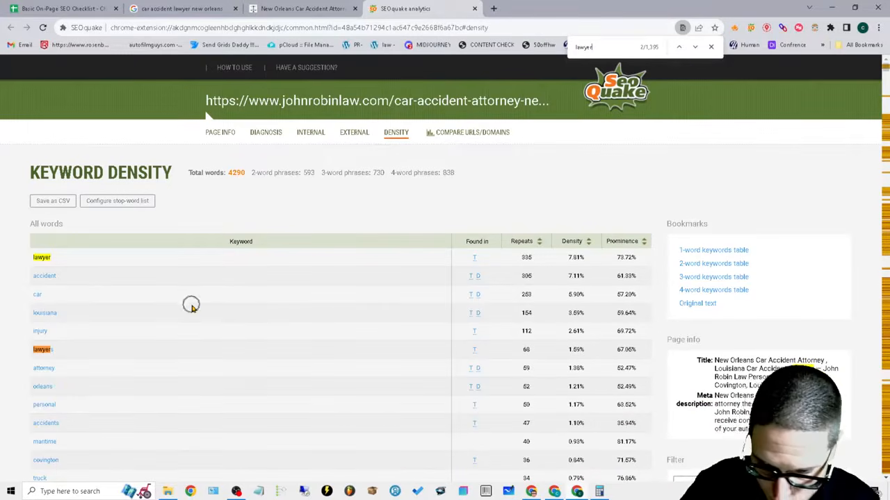
key(ctrl+a)
key(BackSpace)
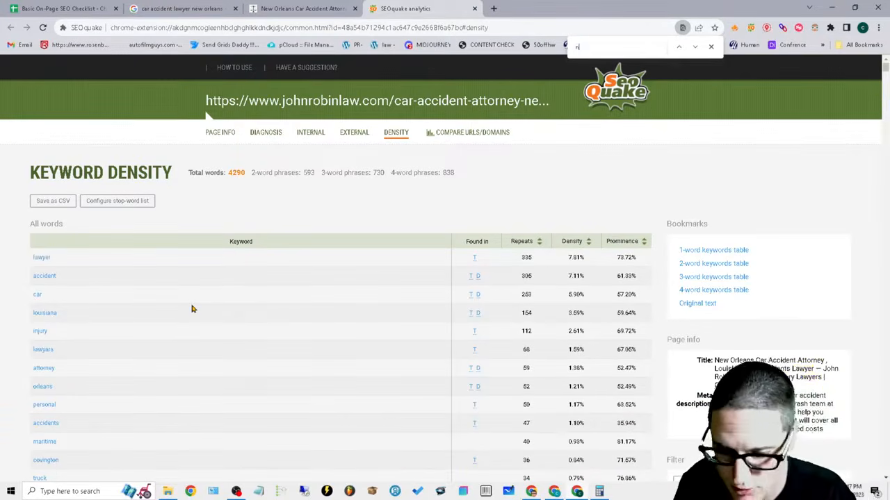
text(new)
click(695, 46)
scroll(887, 125, down, 10)
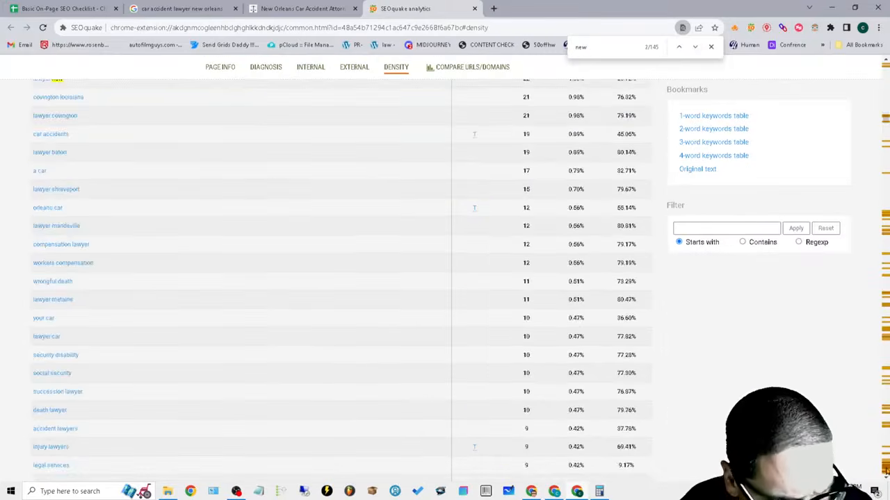
drag(885, 136, 885, 67)
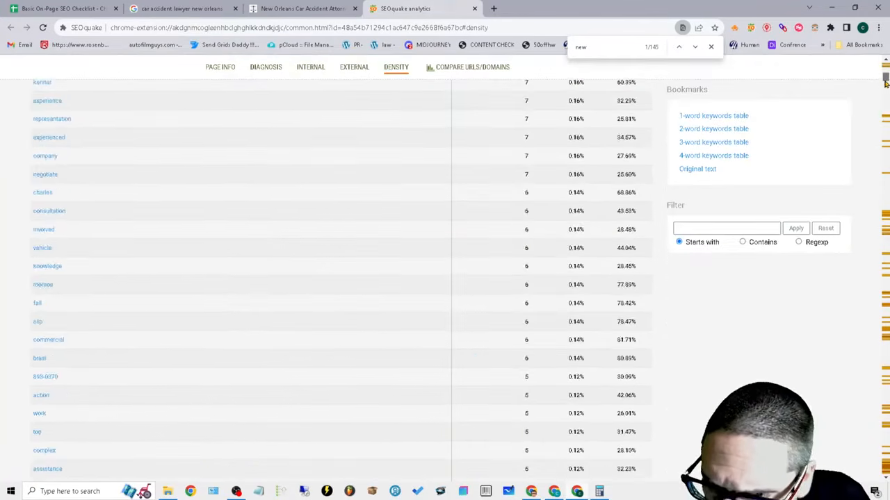
drag(885, 67, 885, 132)
drag(885, 102, 884, 67)
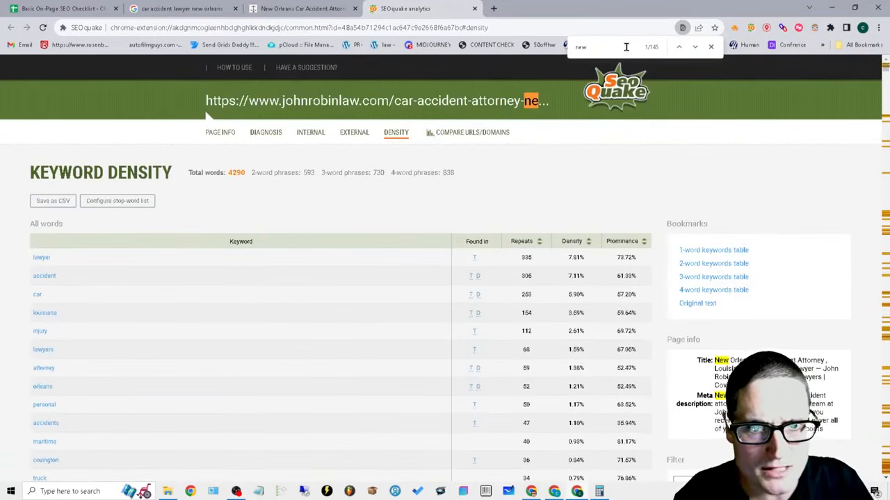
Step: Find orleans in the SEOquake density report, and set B8 to New - 52 and B9 to Orleans - 52
key(ctrl+f)
text(orleans)
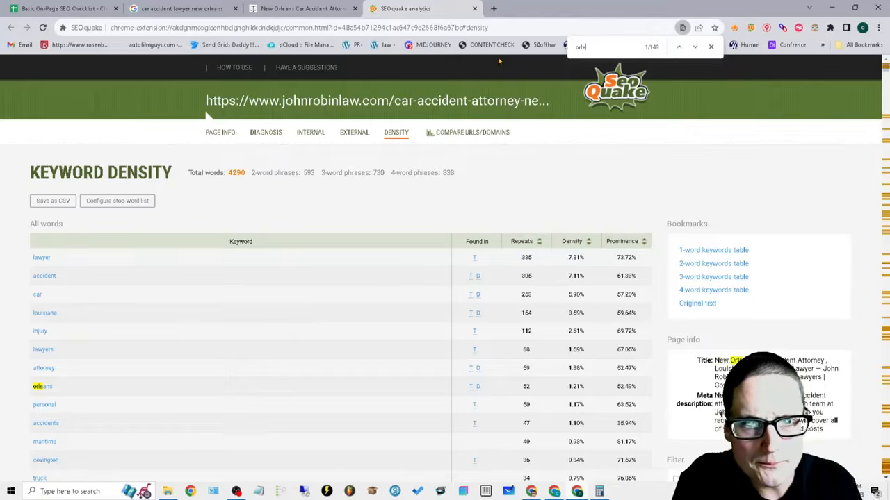
click(278, 10)
click(76, 8)
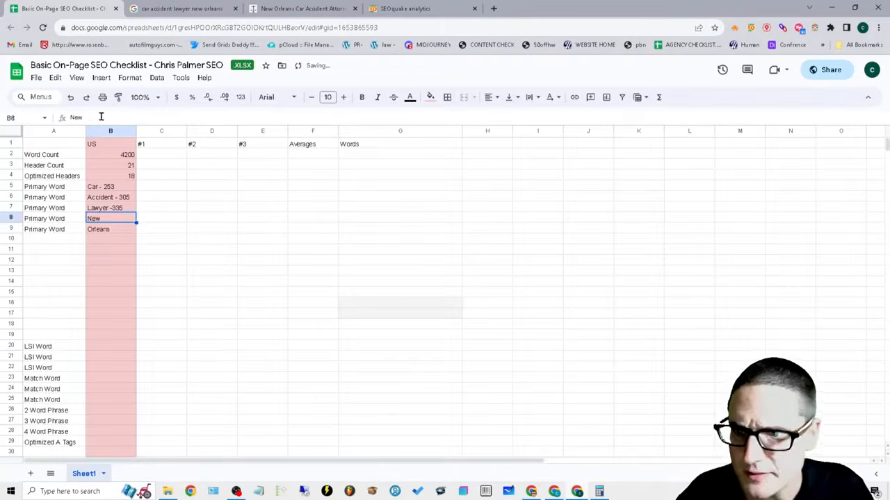
click(96, 118)
text(- 52)
key(Return)
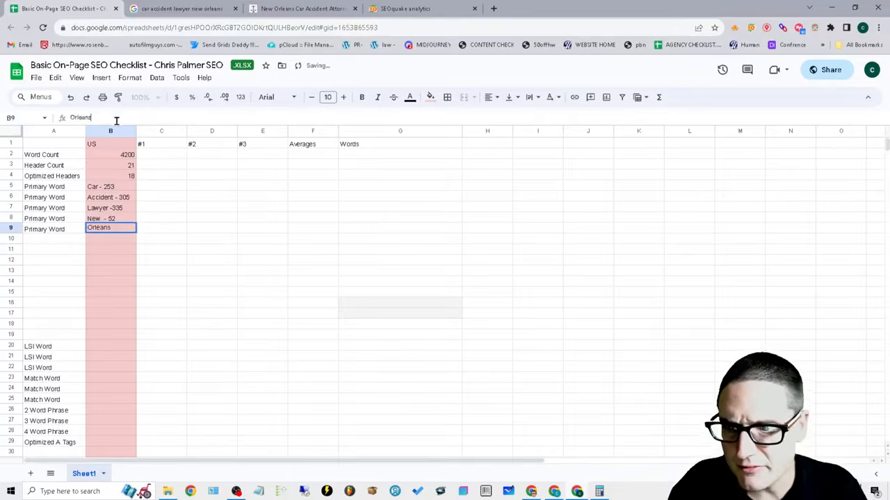
text(- 52)
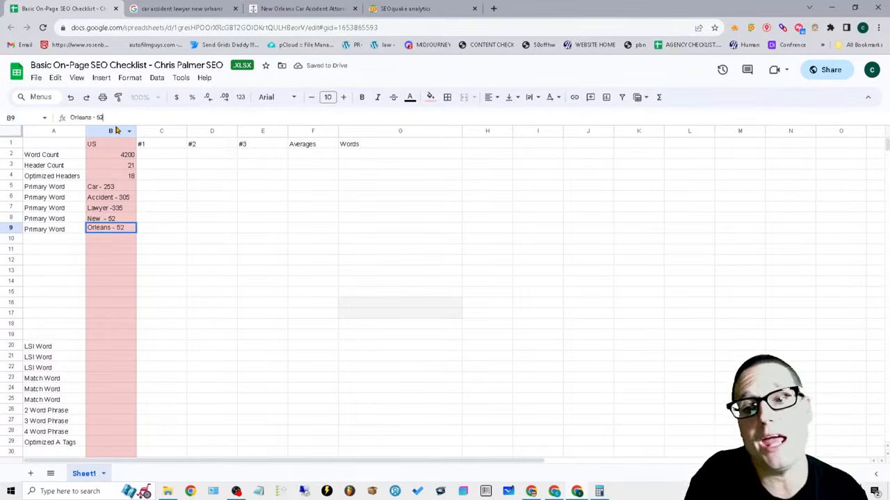
click(256, 315)
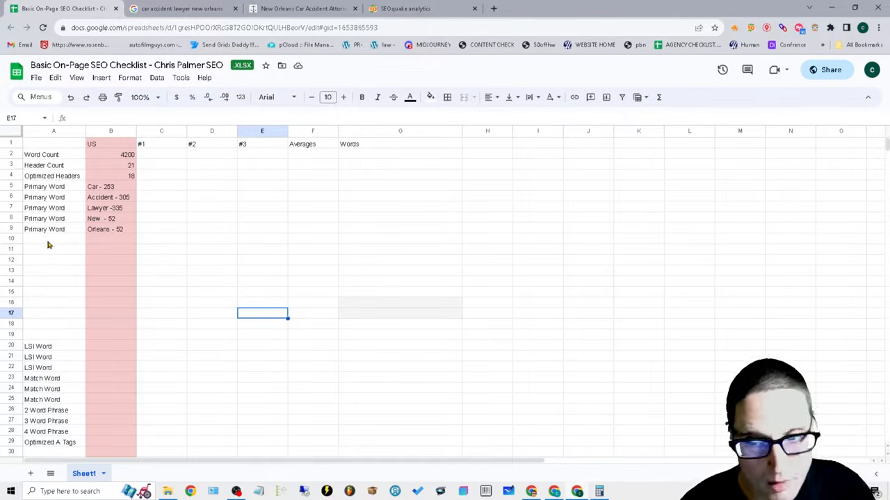
Step: Copy the LSI Word label from A20 into A11 and fill it down through A13
click(38, 348)
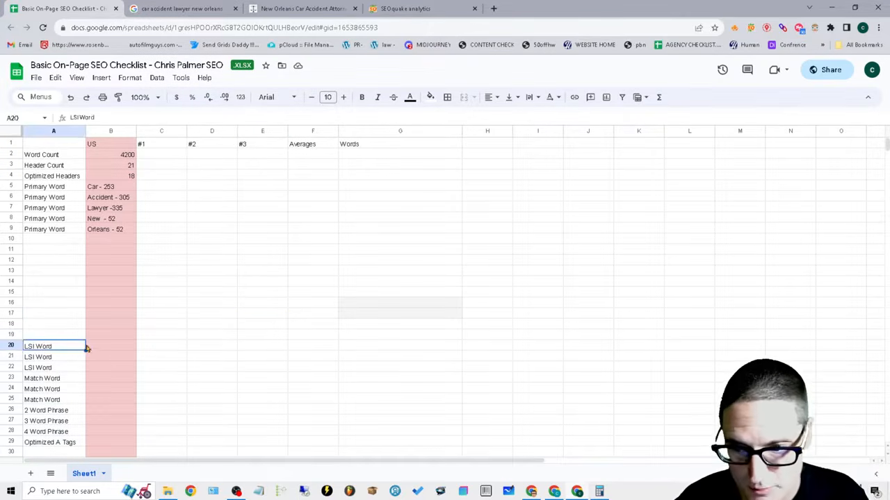
triple_click(48, 347)
right_click(50, 349)
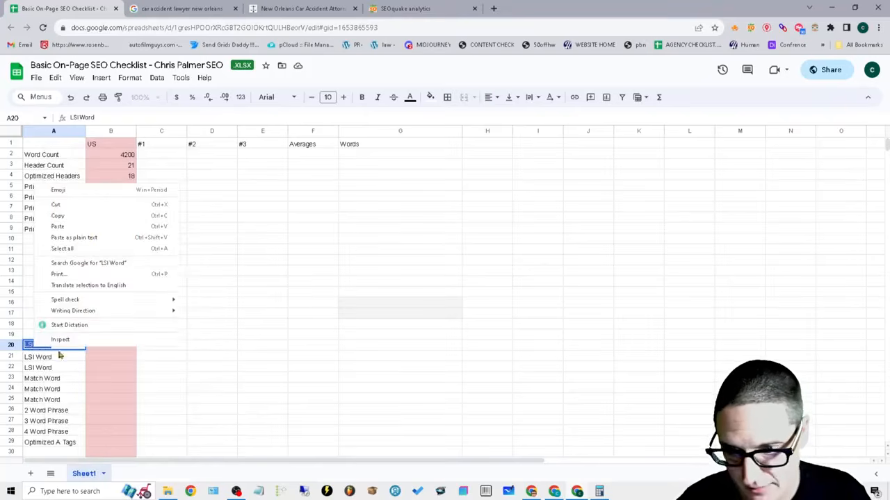
click(73, 220)
click(37, 254)
key(ctrl+v)
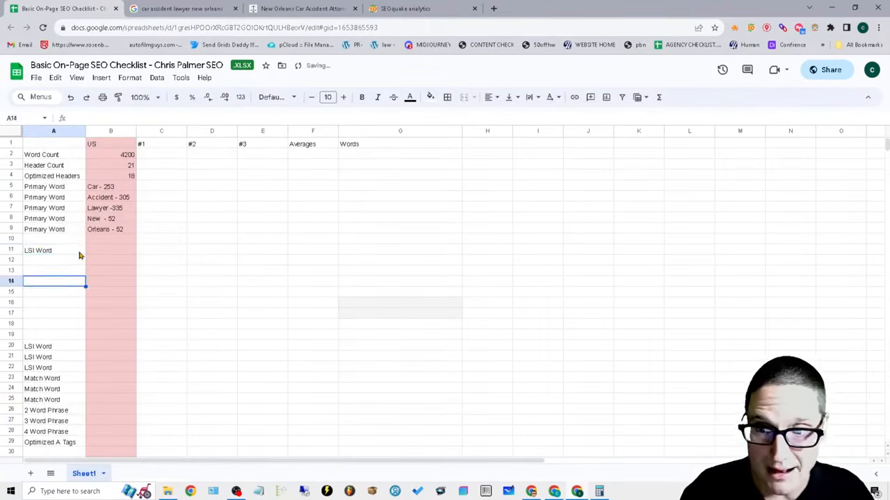
drag(85, 255, 86, 274)
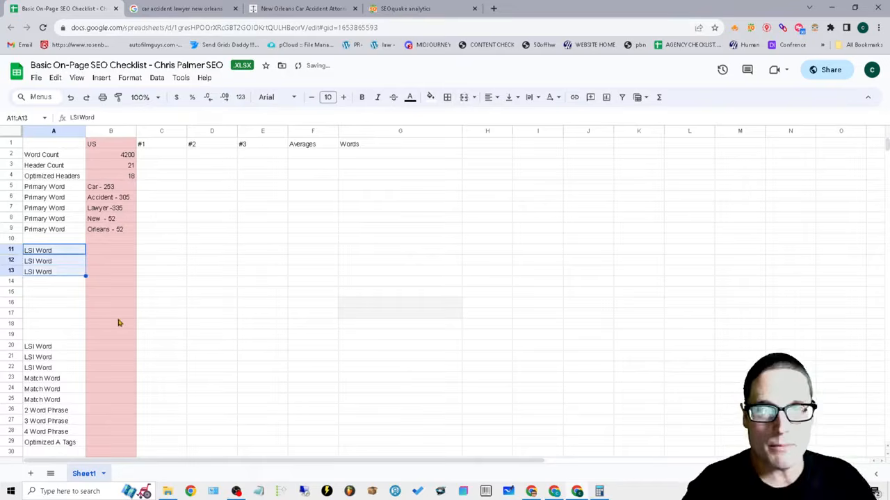
Step: Check the SEOquake density report, and enter the LSI words accident, crash and injury in B11 through B13
click(453, 7)
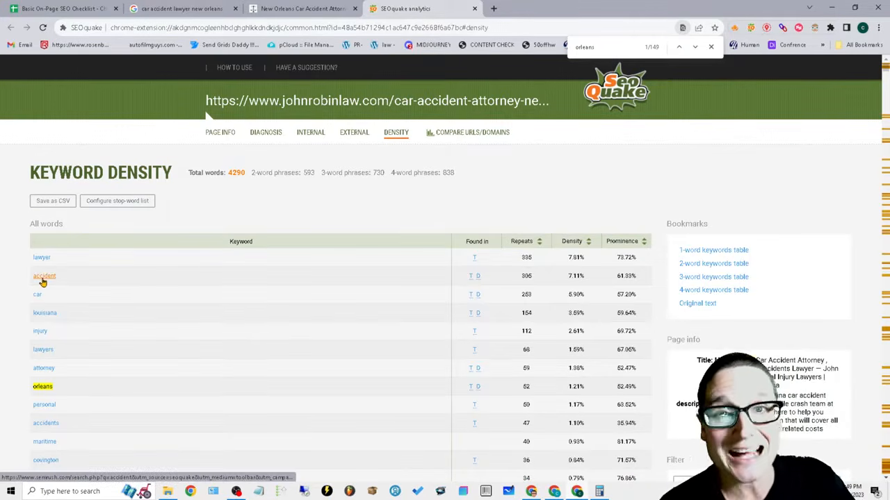
click(64, 7)
click(121, 254)
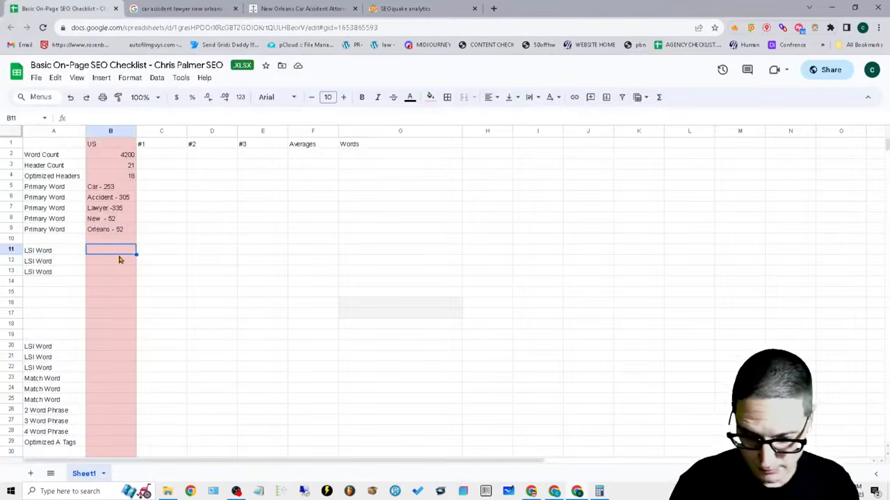
text(accident)
key(Return)
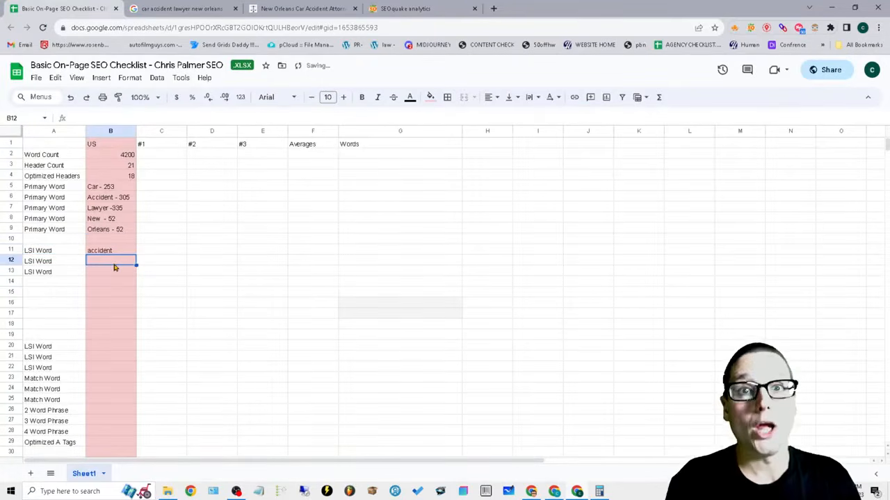
text(crash)
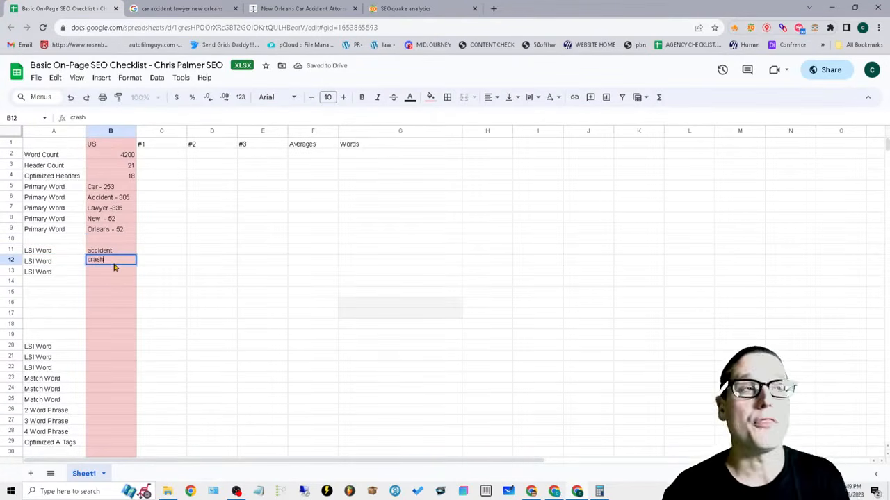
key(Return)
text(in)
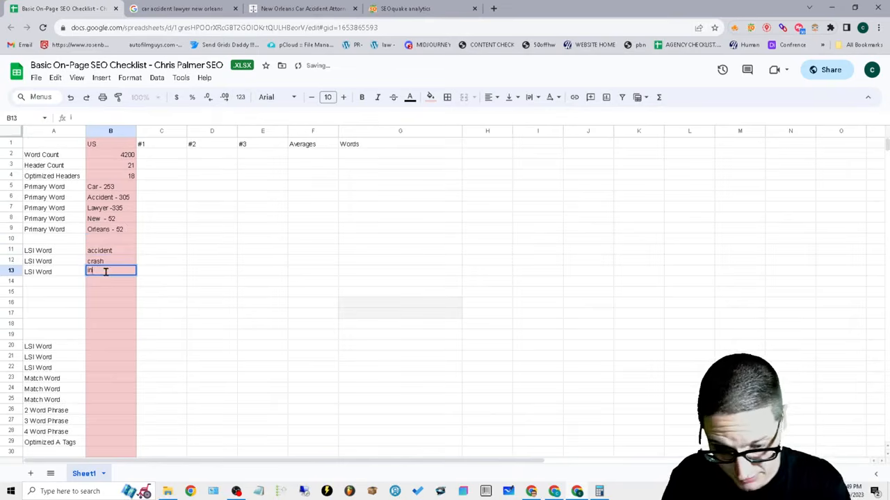
text(jury)
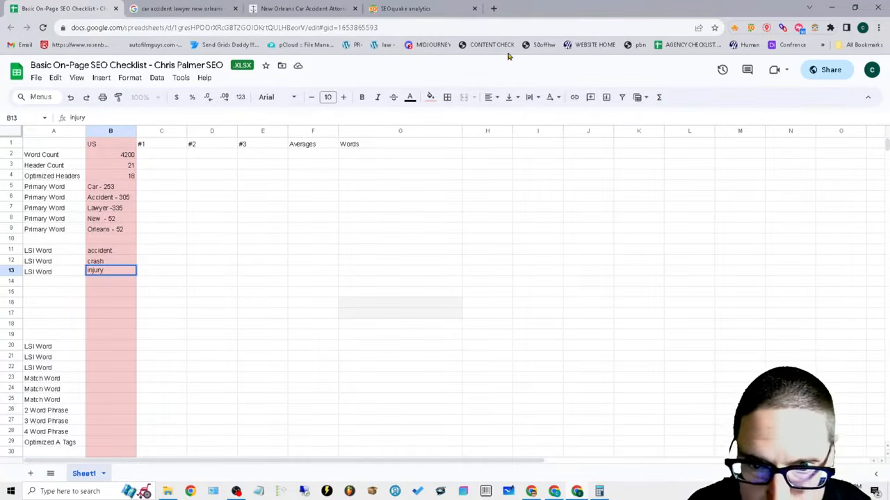
Step: Review the SEOquake keyword density list, and fill the LSI Word label from A13 down through A16
click(410, 8)
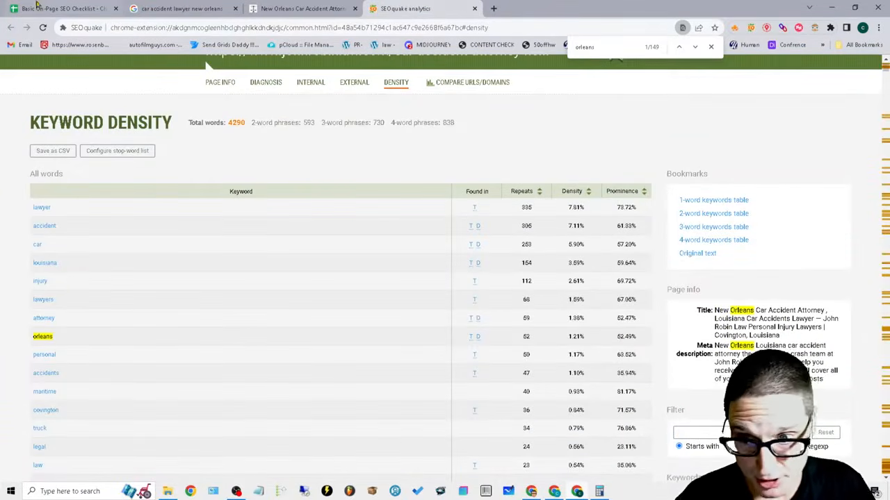
click(63, 8)
click(50, 273)
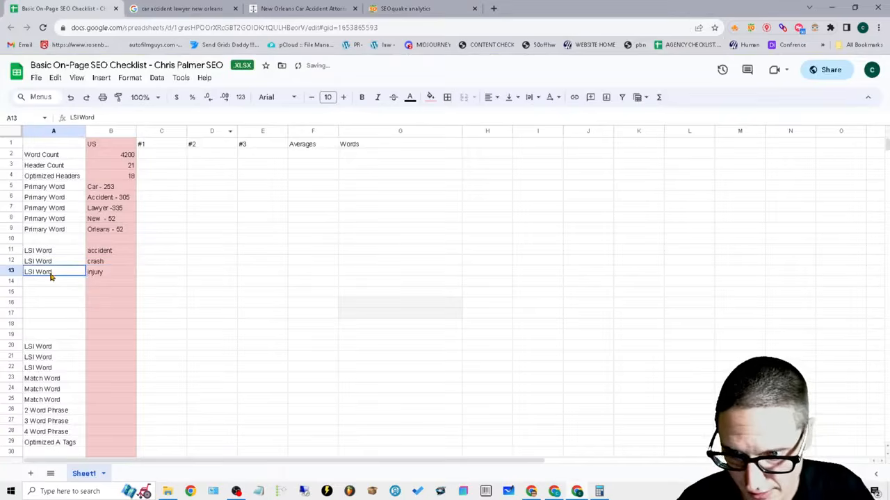
drag(83, 276, 84, 304)
Step: Enter the LSI words accidents in B14 and injurys in B15
click(104, 284)
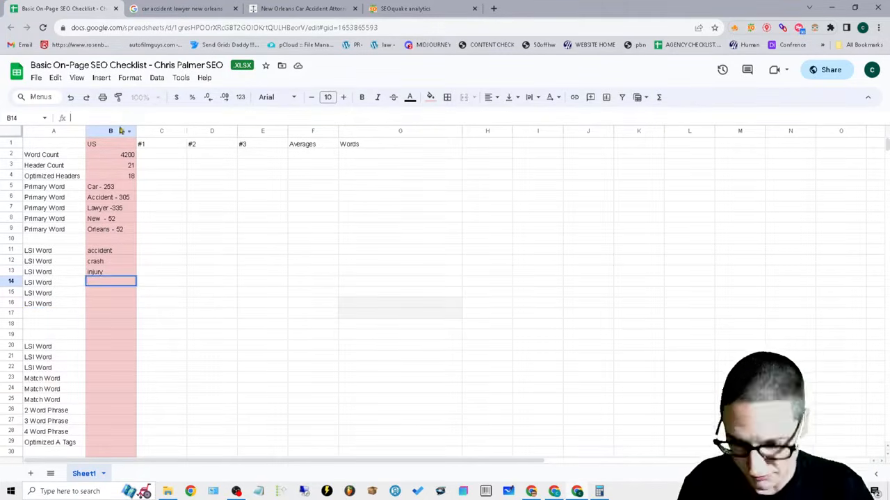
text(accidents)
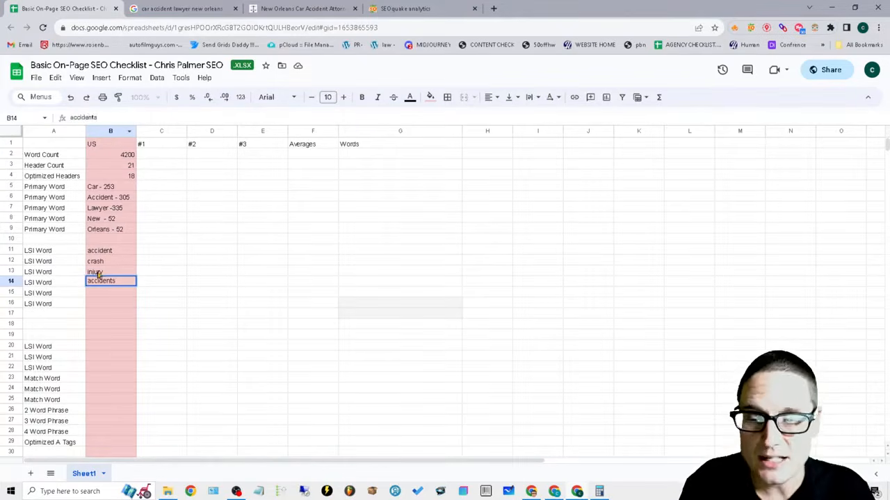
key(Return)
text(injurys)
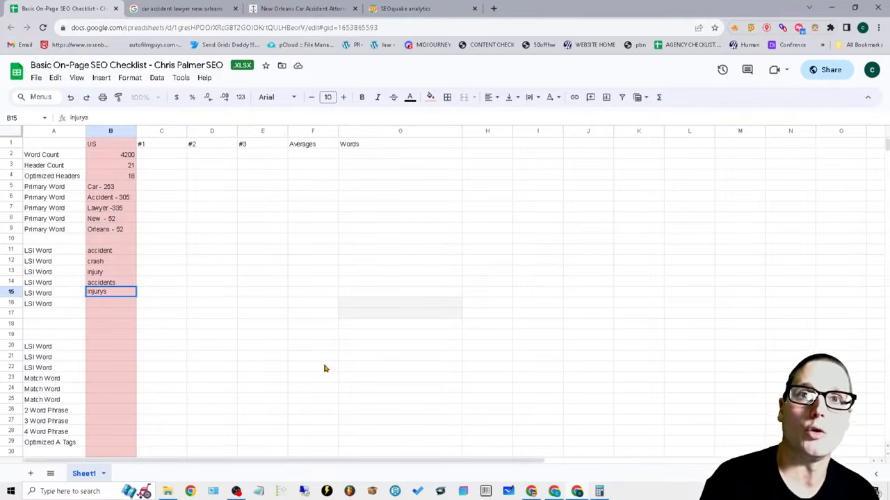
Step: Examine the bolded match words in the Google results for car accident lawyer new orleans, up to the third result's description
click(178, 9)
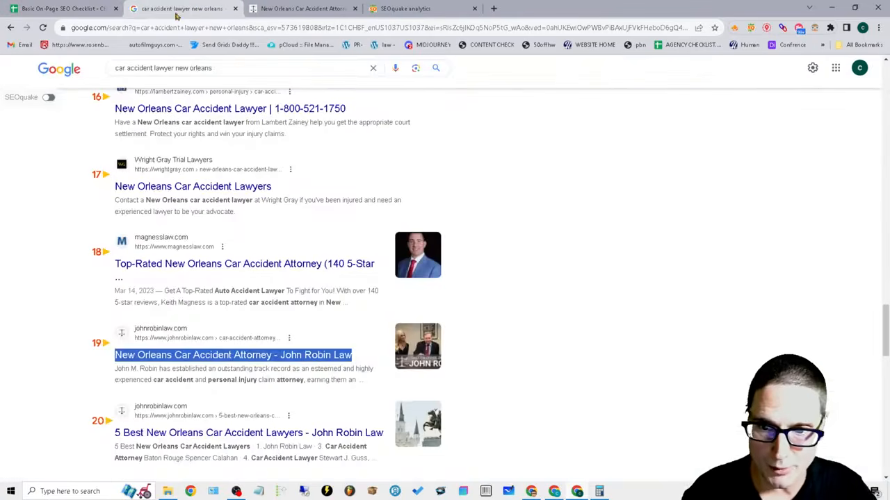
click(774, 215)
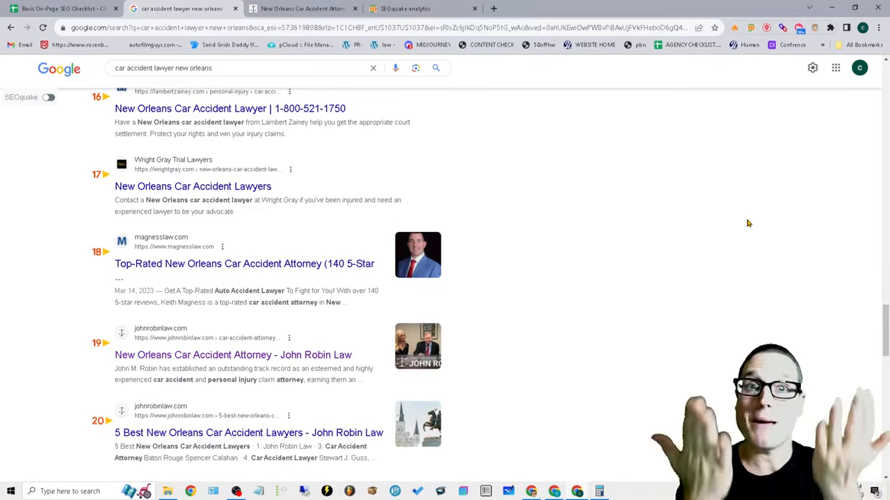
scroll(381, 190, up, 4)
scroll(313, 198, up, 15)
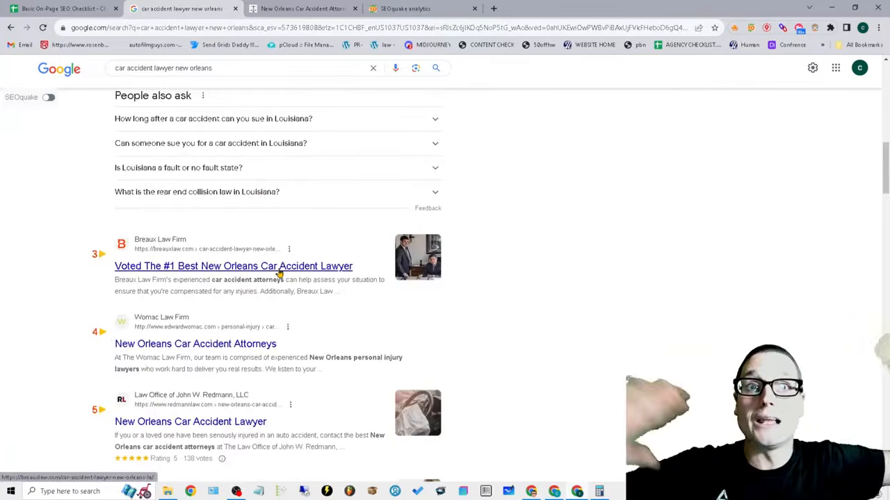
drag(297, 280, 278, 281)
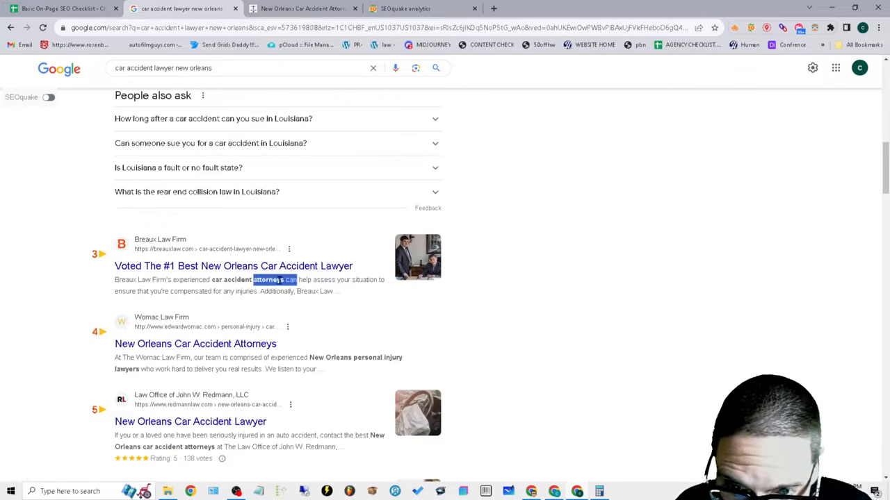
click(574, 287)
drag(212, 280, 284, 280)
Step: Enter the match words car accident attorney in B23 and car accident attorneys in B24 of the checklist
key(ctrl+shift+Tab)
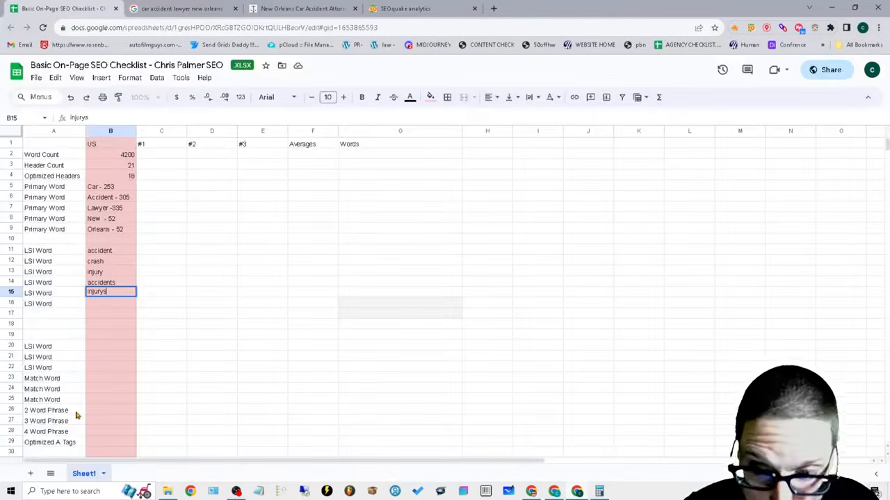
text(injurys)
click(95, 383)
text(ca)
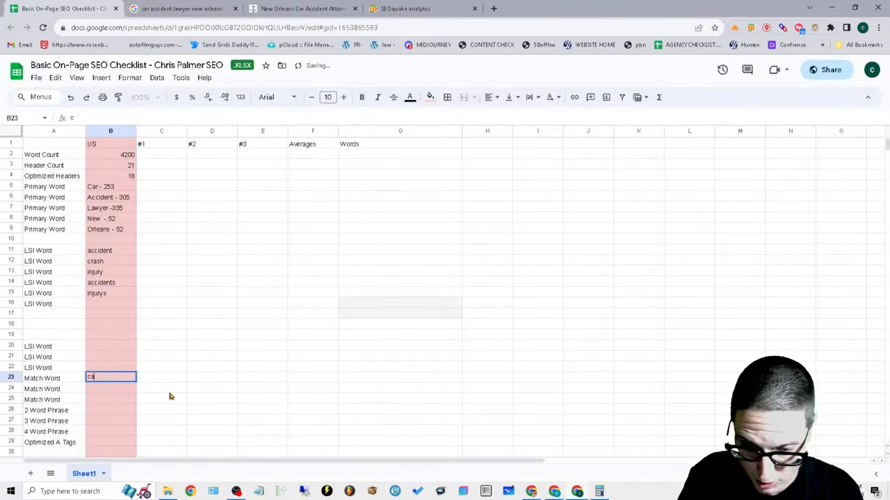
text(r accident attorney)
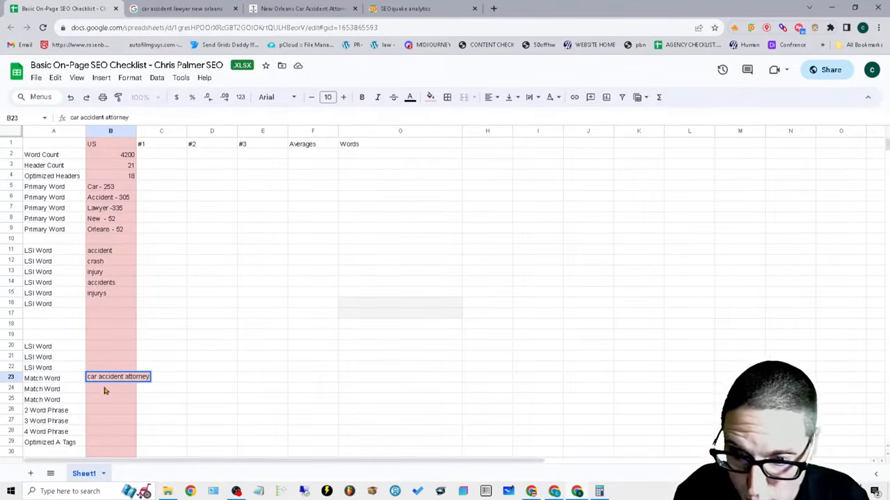
click(103, 390)
text(car accident attorneys)
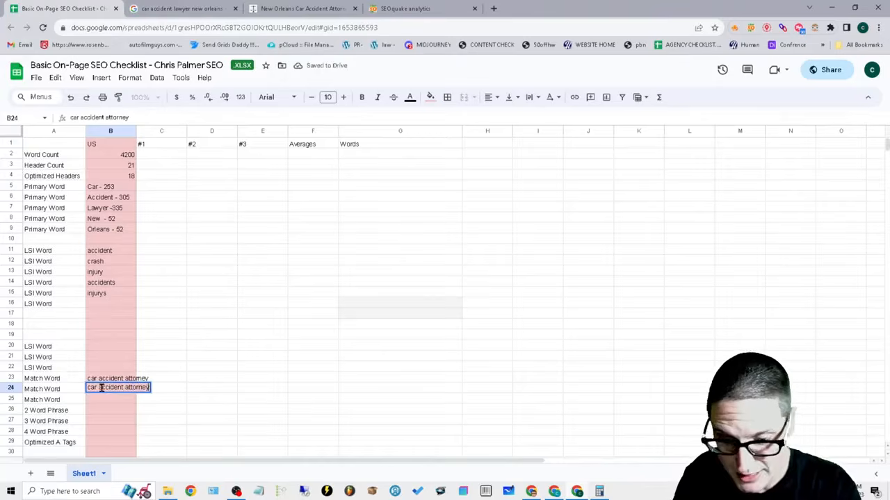
Step: Recheck the bolded terms in the Google results, and enter the LSI word attorneys in B16
click(174, 9)
click(612, 286)
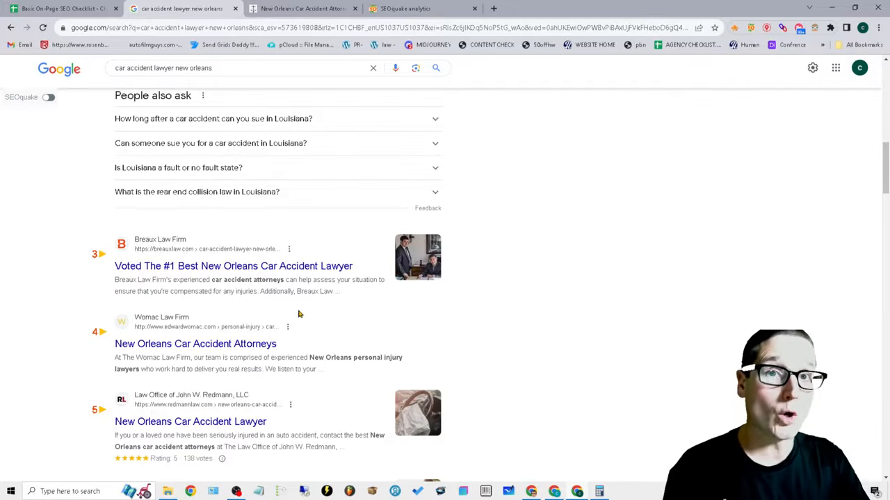
click(63, 9)
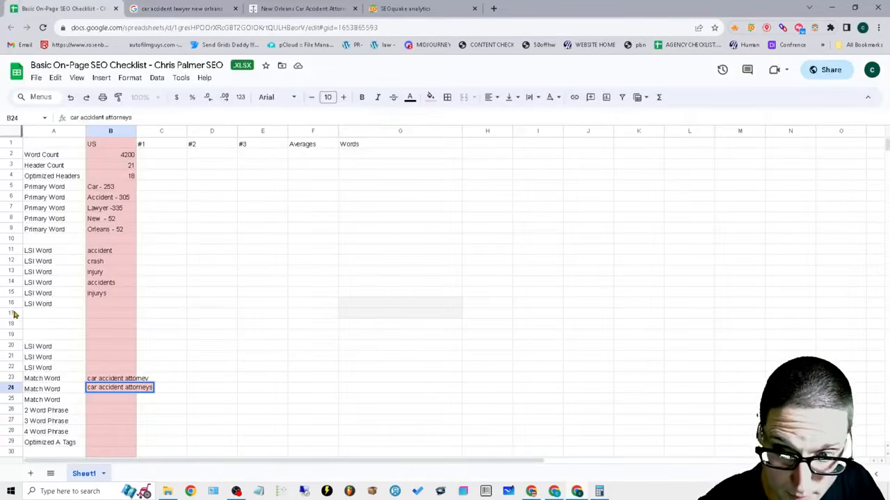
click(117, 306)
text(attorneys)
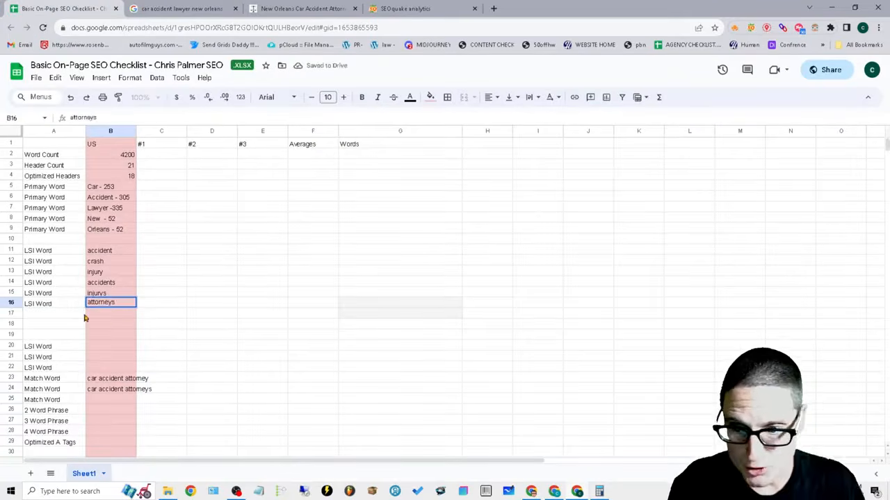
Step: Add the label Lsi Word in A17 and set B17 to attorney
click(70, 316)
text(Lsi Word)
click(105, 318)
text(attorneys)
click(146, 337)
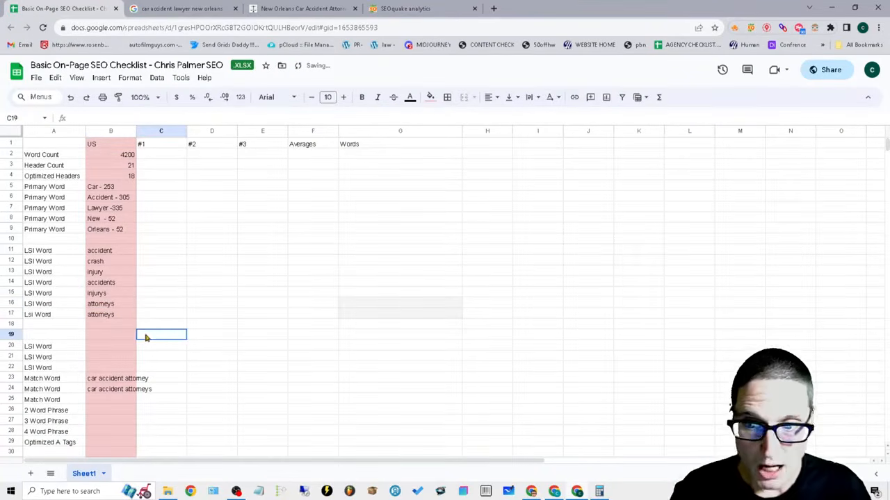
click(117, 314)
click(123, 118)
key(BackSpace)
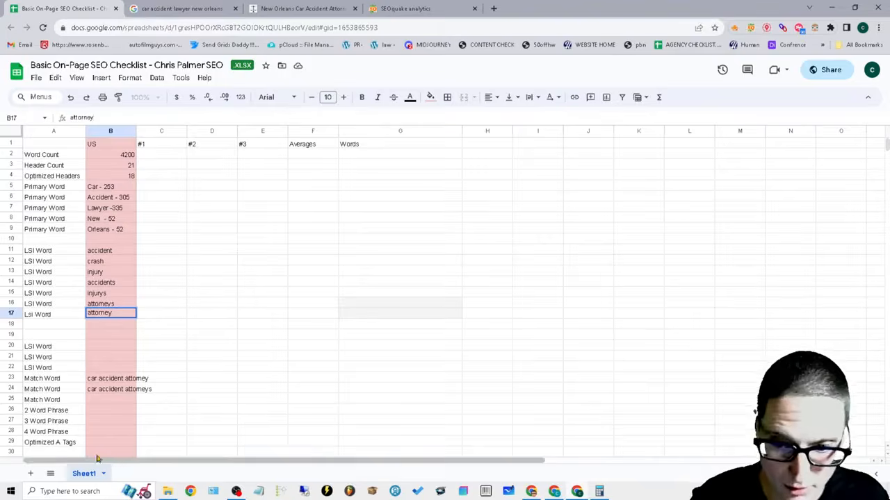
Step: Find the bolded personal injury term in the fourth Google result, and enter perosnal injury lawyer as a match word in B25
click(182, 8)
scroll(345, 305, down, 3)
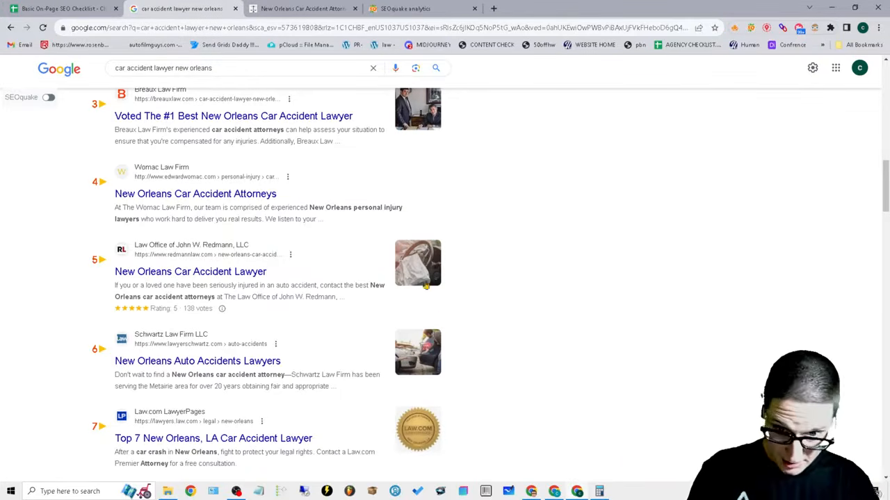
drag(354, 207, 412, 207)
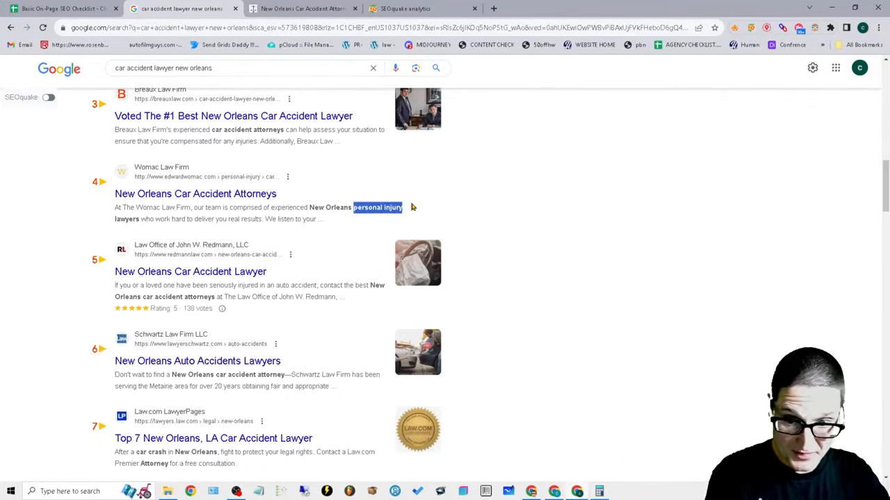
click(439, 200)
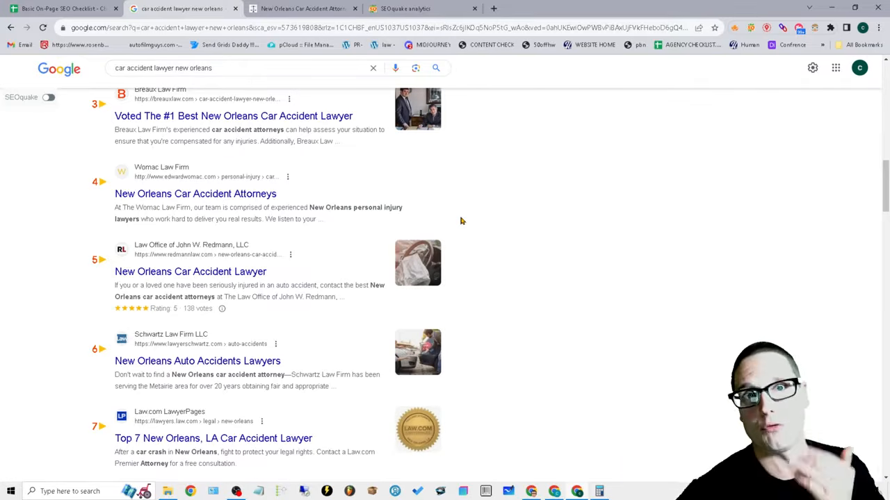
click(104, 7)
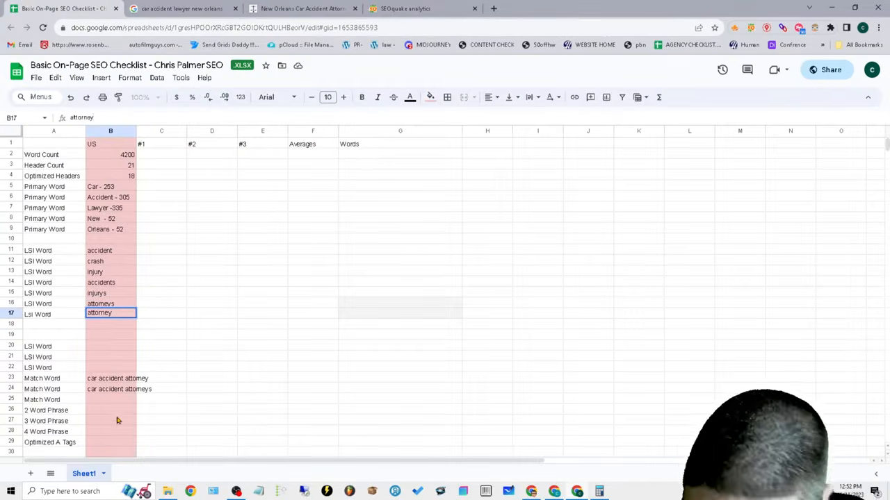
click(108, 400)
text(perosnal inju)
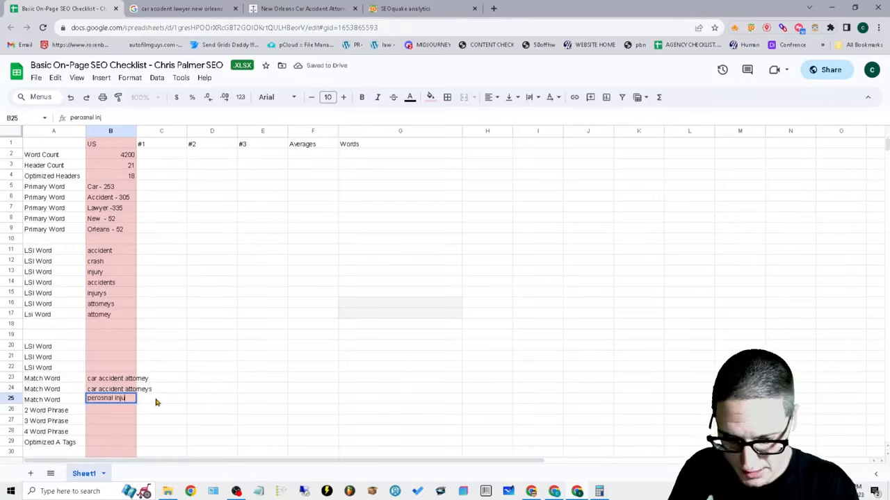
text(ry lawyer)
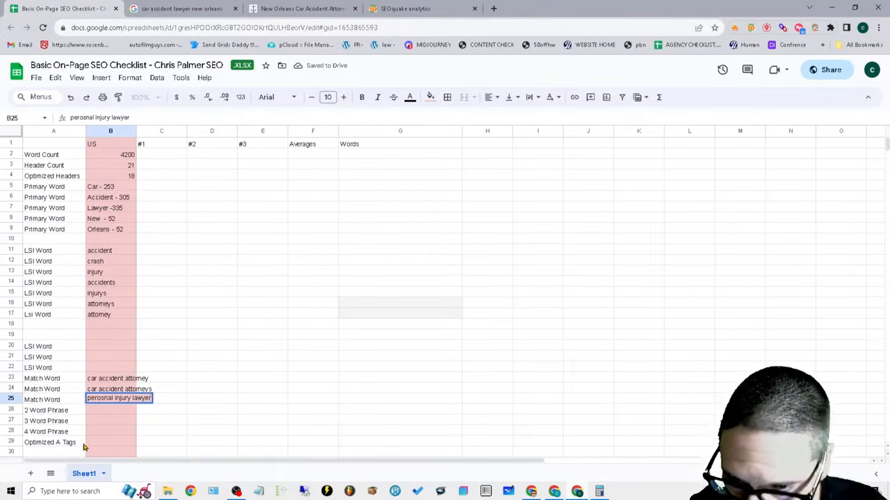
Step: Move the phrase and Optimized A Tags rows from A26:B29 to A38:B41, and fill the Match Word label from A25 down through A34
drag(37, 412, 102, 451)
key(ctrl+c)
scroll(101, 417, down, 7)
drag(53, 175, 111, 198)
key(ctrl+v)
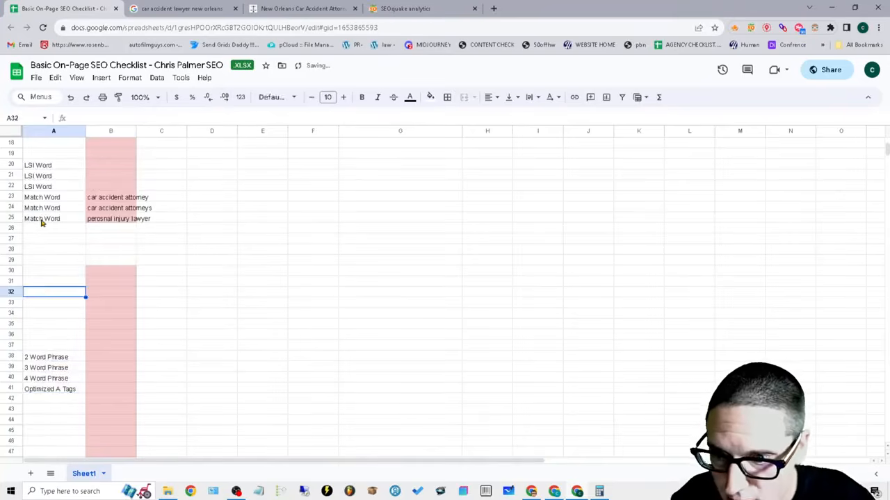
click(43, 220)
Step: Enter the match words perosnal injury lawyer, injury, attorney and attorneys in B26 through B29
click(109, 227)
text(perosnal injury lawyer)
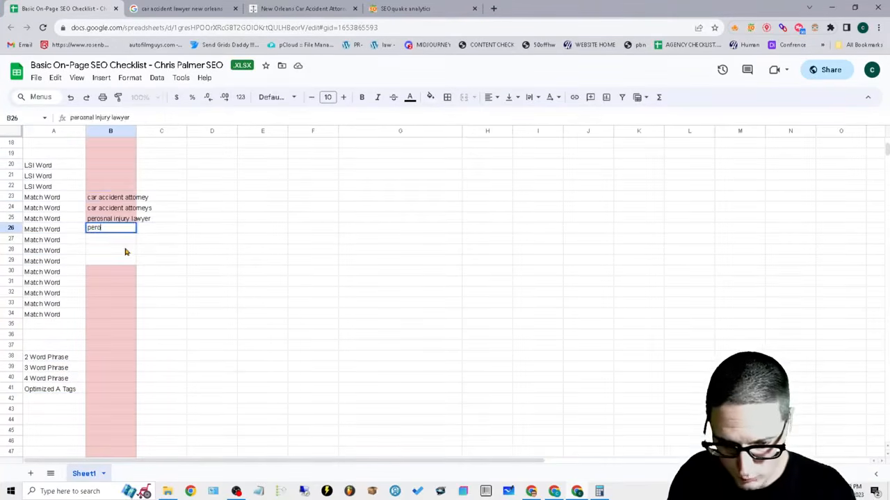
key(Return)
click(128, 231)
click(109, 241)
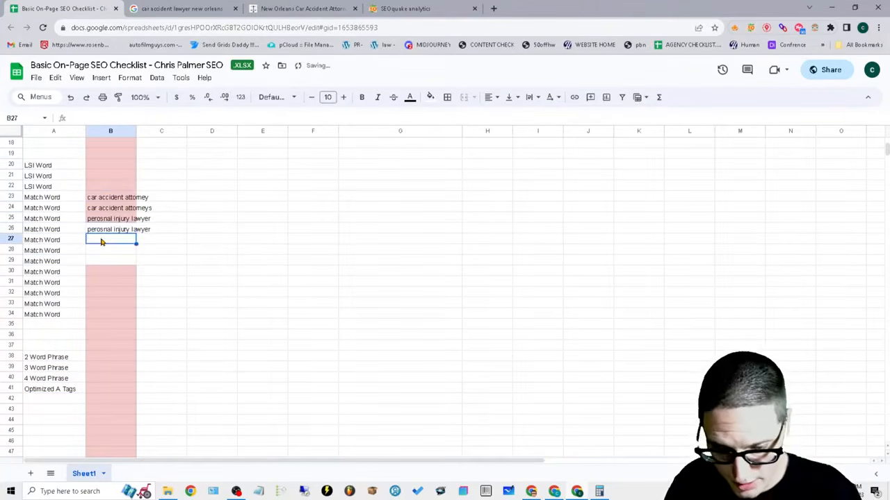
text(injury)
click(113, 249)
text(attorn)
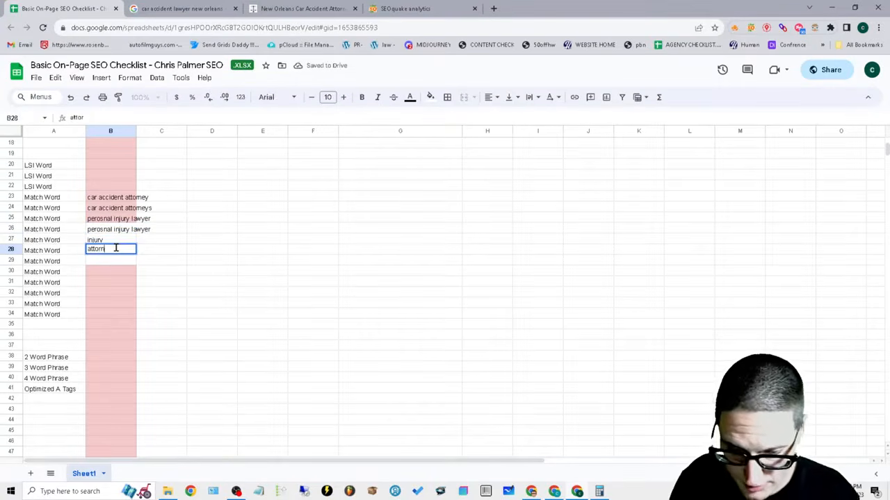
text(ey)
click(107, 263)
text(attorneys)
click(213, 334)
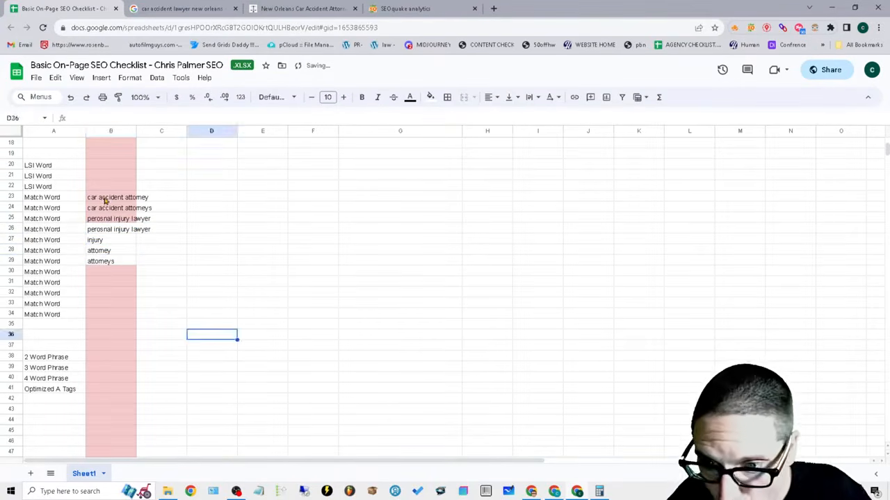
Step: Shorten the match word in B23 to car, and clear the match words in B24, B25 and B26
click(107, 199)
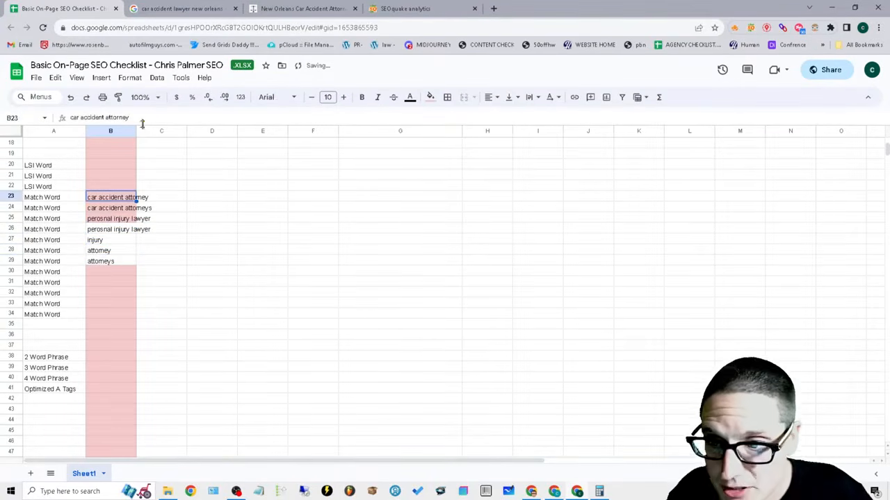
drag(144, 119, 83, 125)
key(BackSpace)
click(116, 208)
key(BackSpace)
click(119, 220)
key(BackSpace)
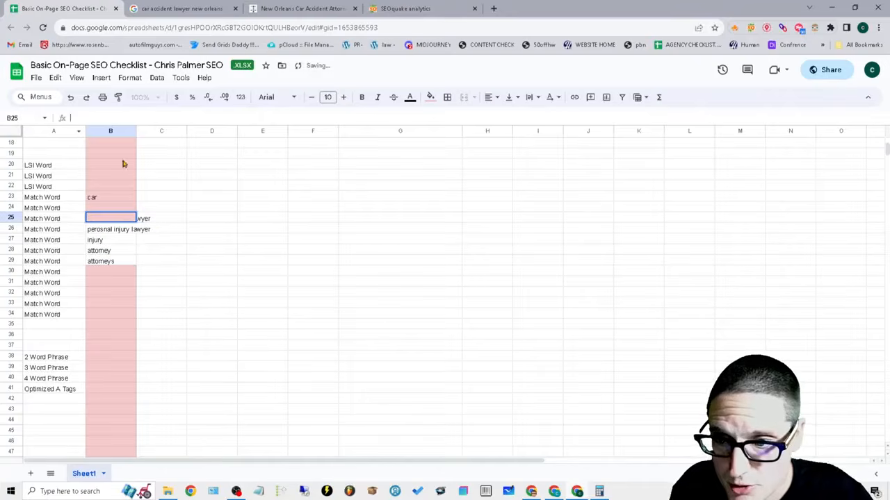
click(117, 229)
drag(131, 117, 36, 130)
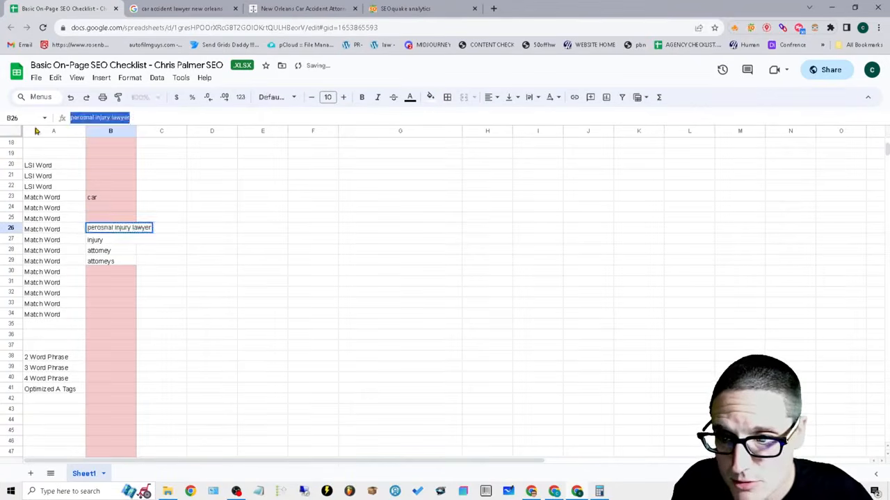
key(BackSpace)
Step: Enter accidents as the match word in both B24 and B25
click(112, 207)
click(114, 117)
text(acc)
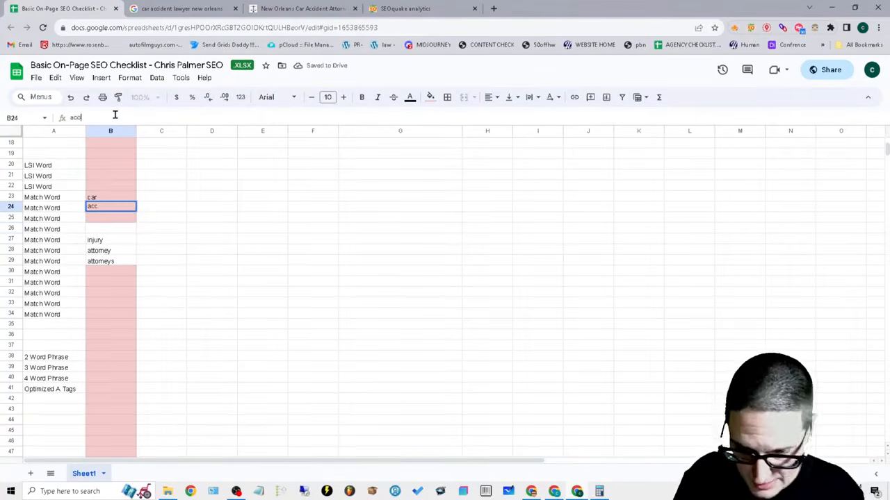
text(idents)
key(Return)
text(accidents)
key(Return)
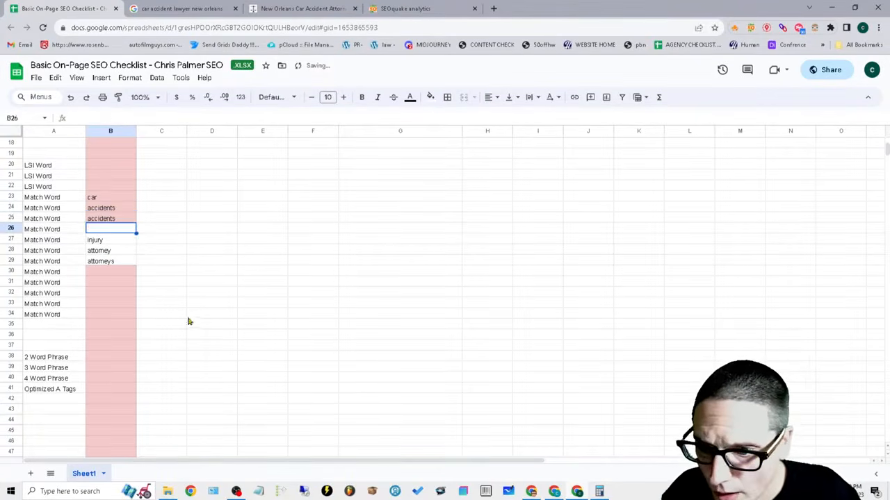
Step: Check the bolded terms in the lower Google results, and enter crash as an LSI word in B20
click(180, 8)
scroll(258, 333, down, 2)
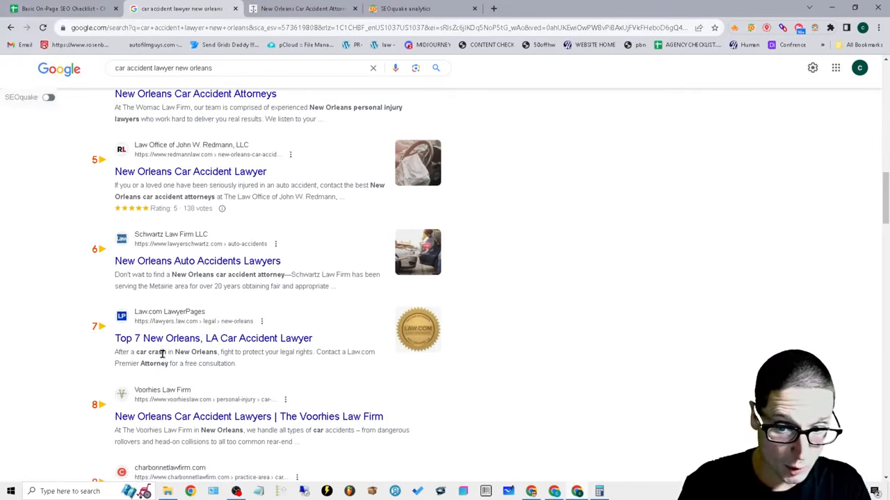
click(61, 6)
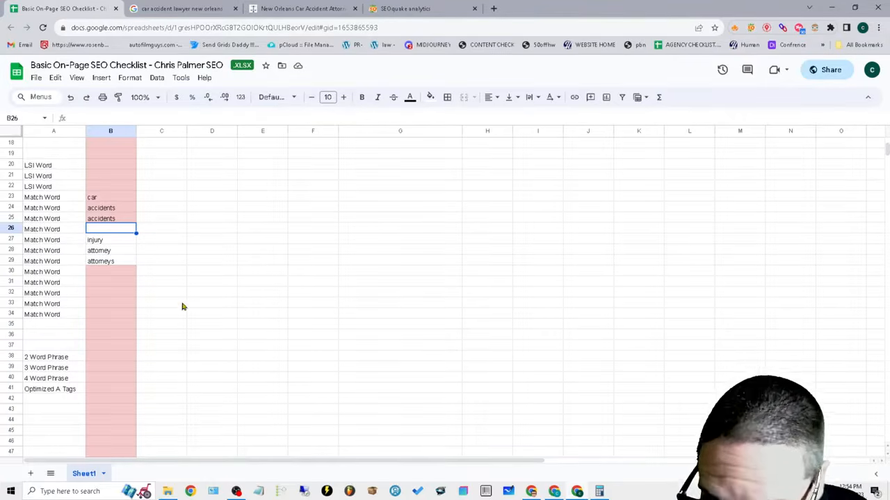
scroll(182, 306, up, 1)
click(98, 222)
text(crash)
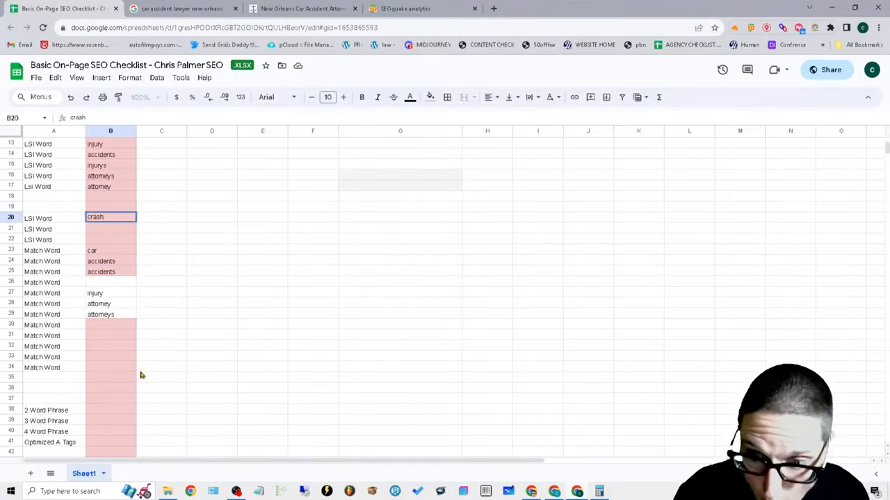
click(78, 424)
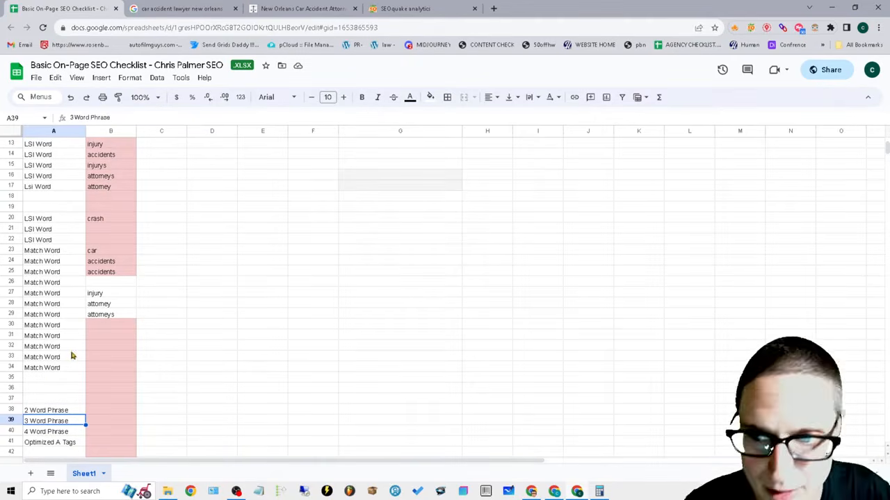
Step: Enter crash as a match word in B30
click(103, 326)
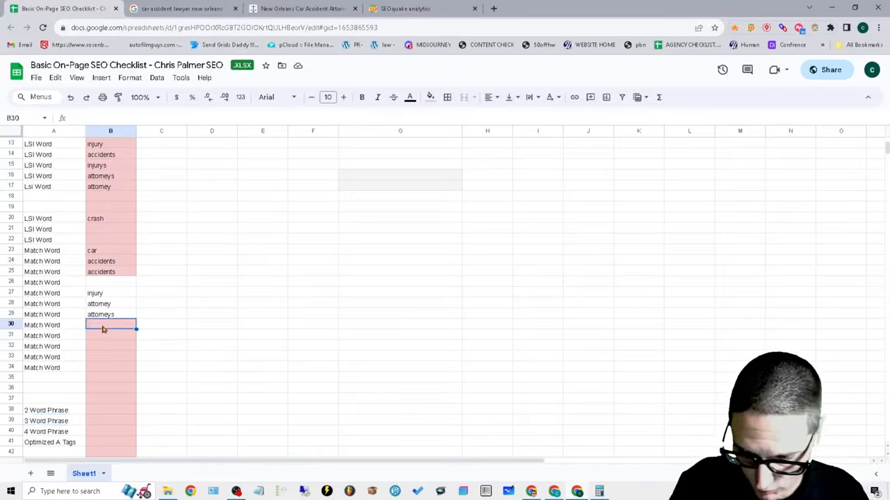
text(crash)
click(369, 388)
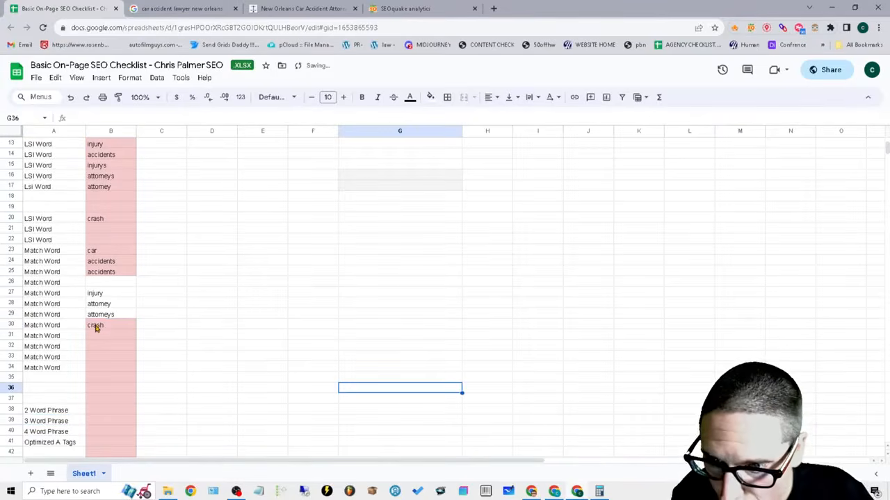
click(97, 328)
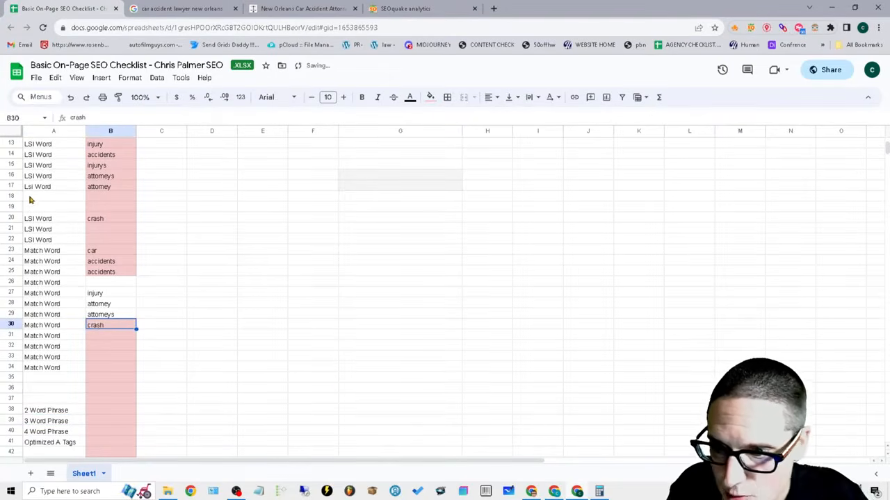
Step: Delete the blank rows 18 and 19, and the two LSI Word rows below crash that have no word
drag(11, 197, 11, 207)
right_click(14, 207)
click(69, 323)
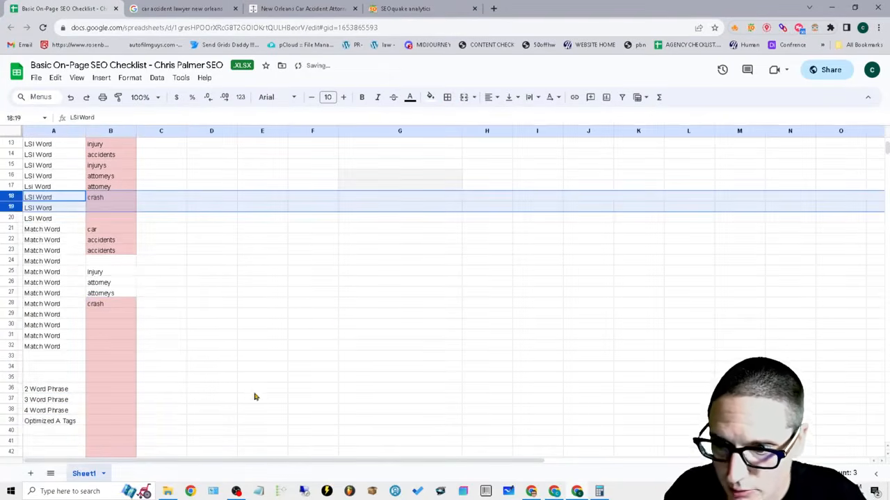
drag(11, 207, 11, 217)
right_click(9, 215)
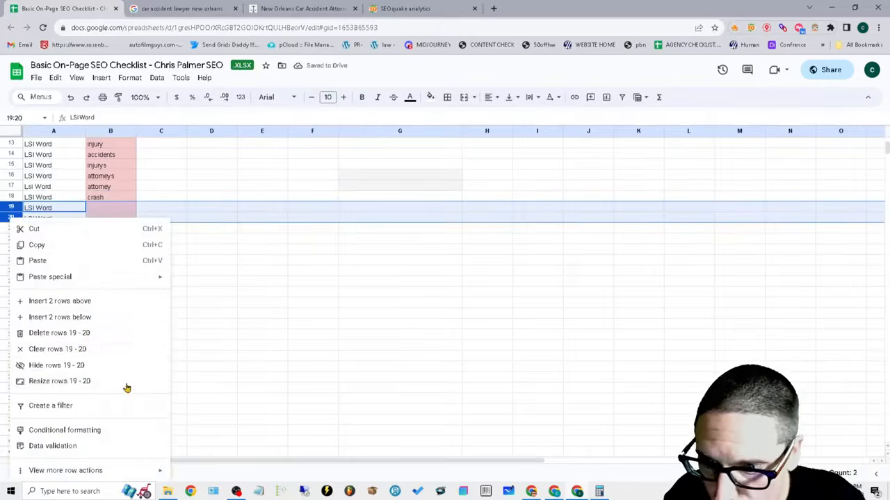
click(90, 333)
Step: Delete the Match Word row without a word at row 22 and the unused Match Word rows 26 to 29
click(11, 228)
click(11, 238)
right_click(10, 239)
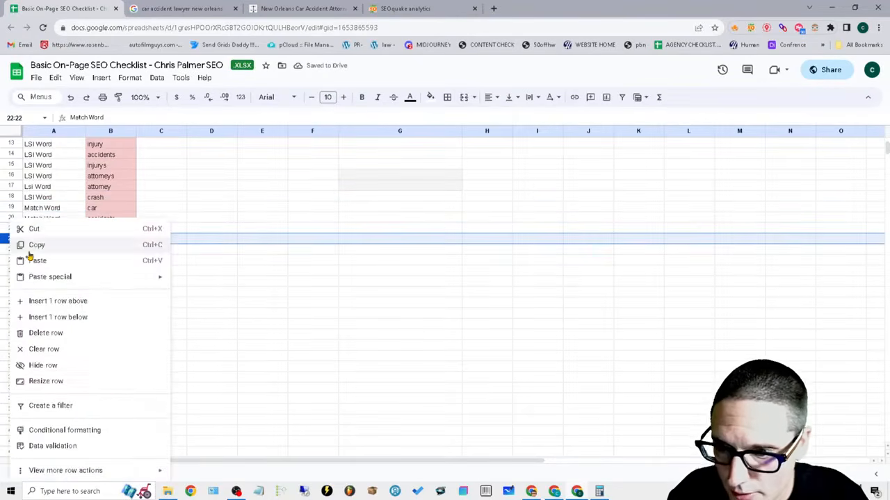
click(88, 333)
drag(11, 282, 10, 314)
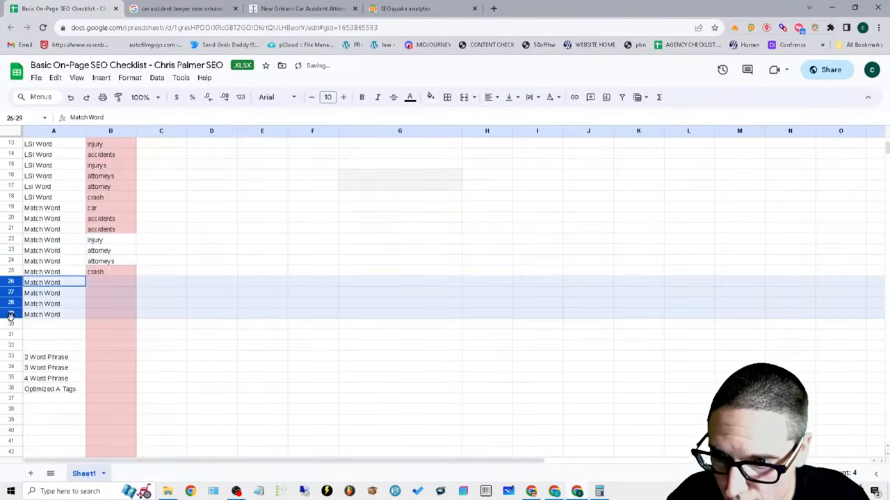
right_click(10, 314)
click(79, 331)
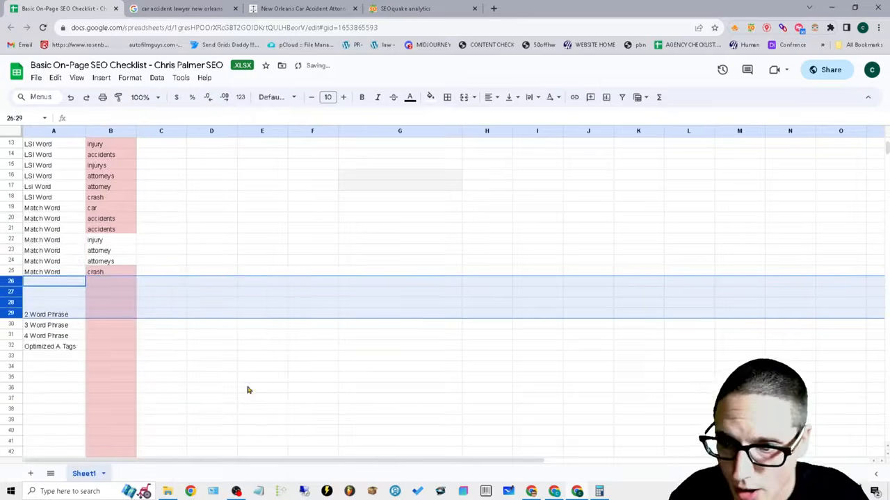
scroll(247, 388, up, 1)
click(208, 313)
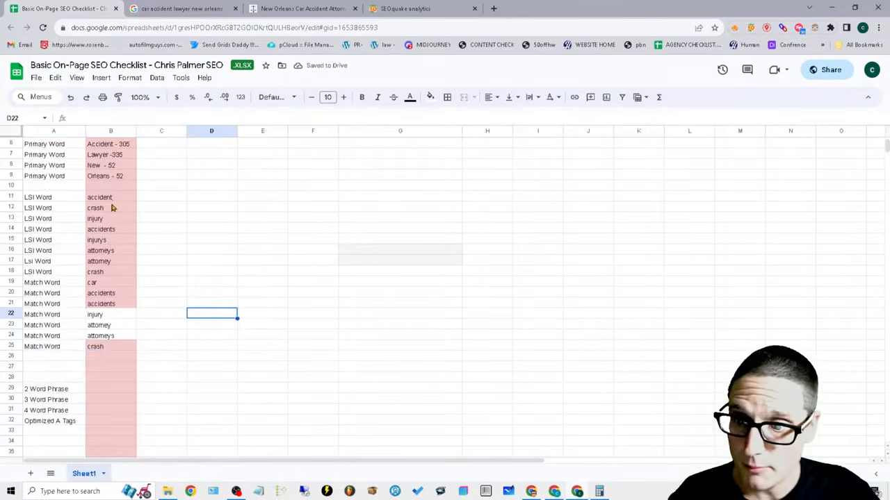
Step: Move the #1, #2, #3, Averages and Words headers one column over to D1:H1
scroll(114, 204, up, 2)
drag(161, 144, 369, 148)
right_click(369, 150)
click(431, 155)
key(ctrl+v)
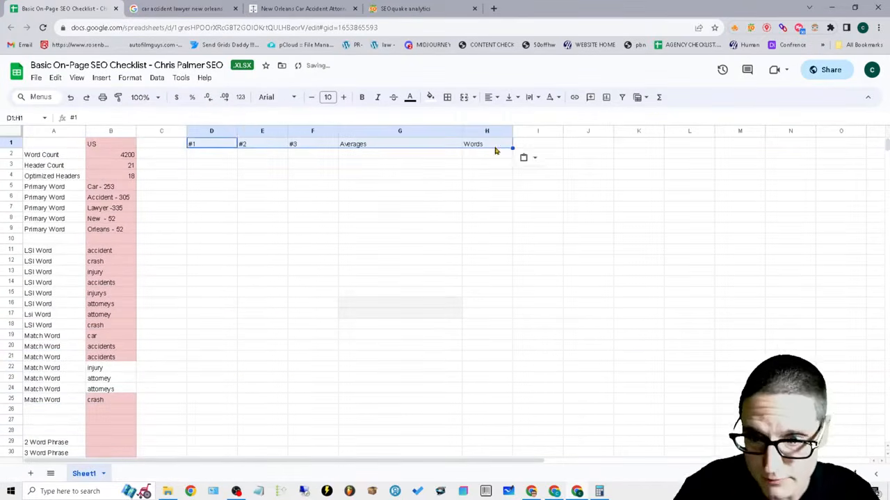
click(313, 378)
Step: Enter the primary word counts 253, 305, 335, 52 and 52 in C5 through C9
click(157, 186)
text(253)
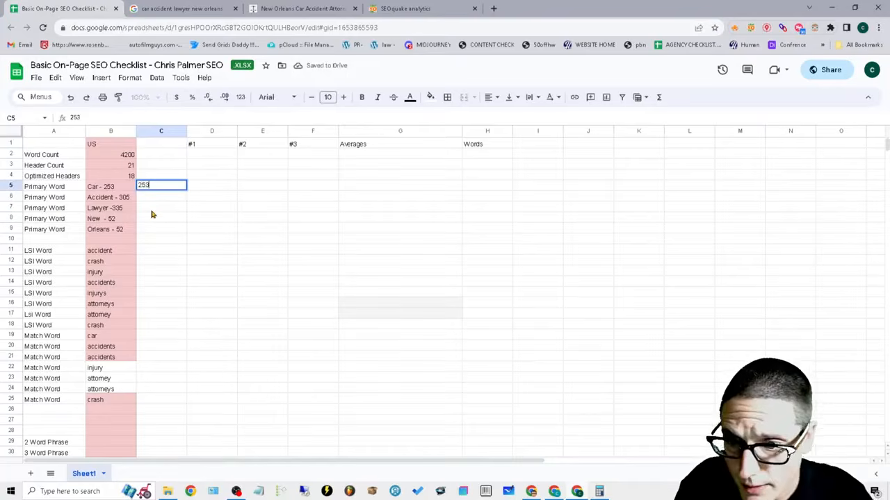
key(Return)
text(305)
key(Return)
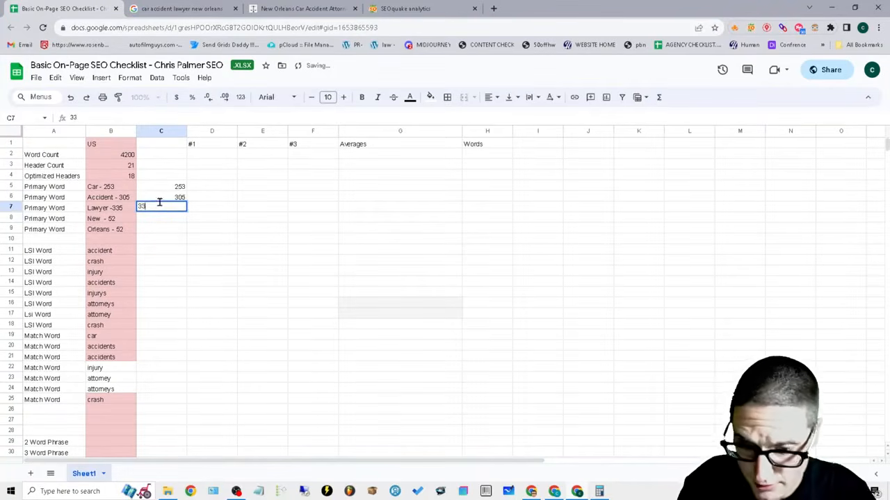
text(335)
key(Return)
text(52)
key(Return)
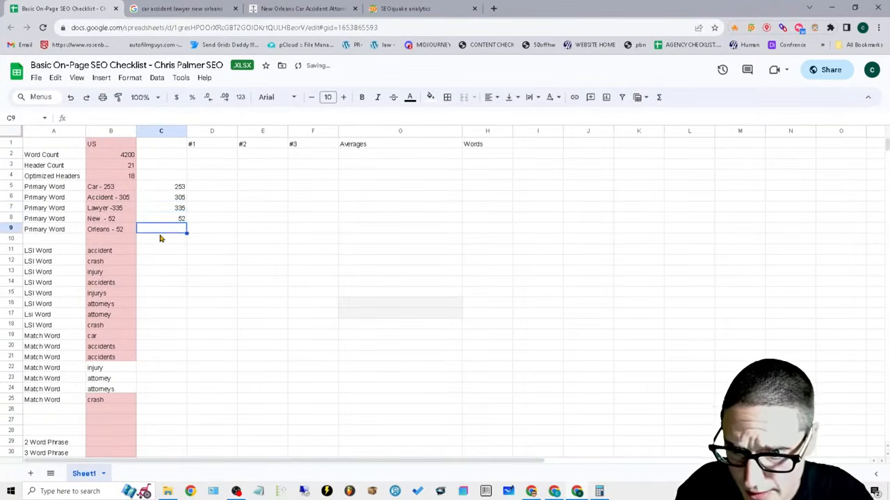
text(52)
click(221, 306)
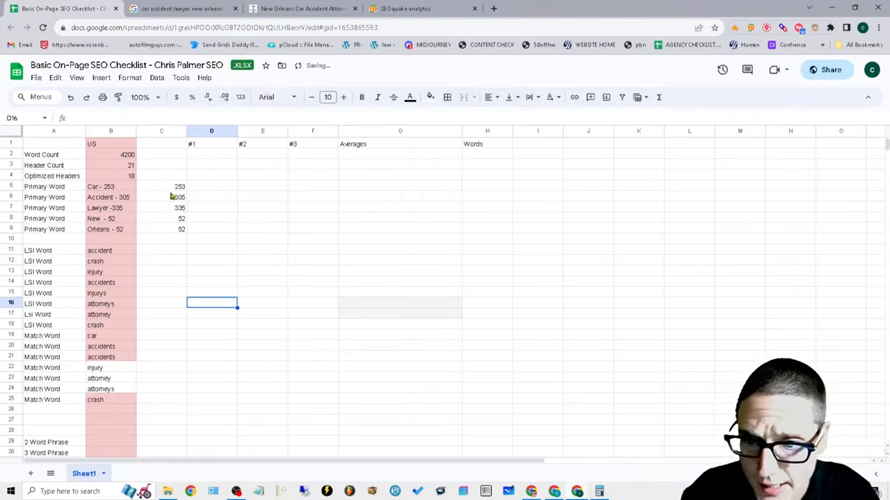
Step: Add the column header US in C1
click(157, 146)
text(US)
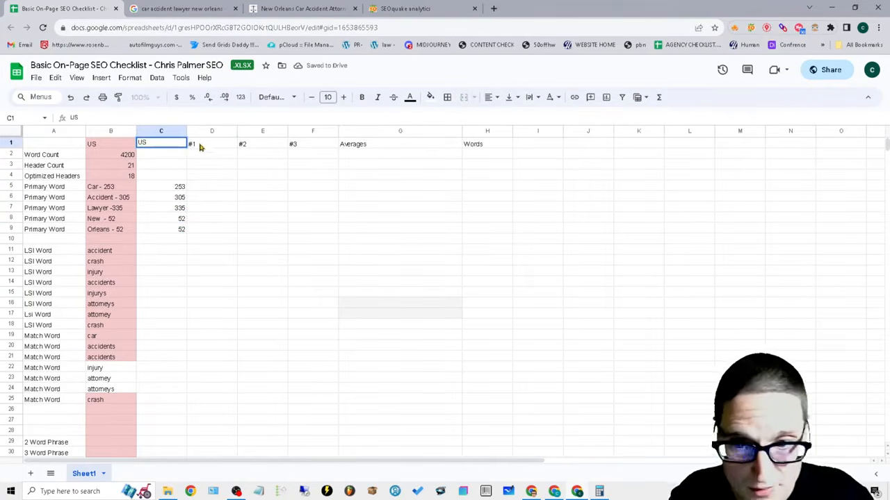
click(201, 308)
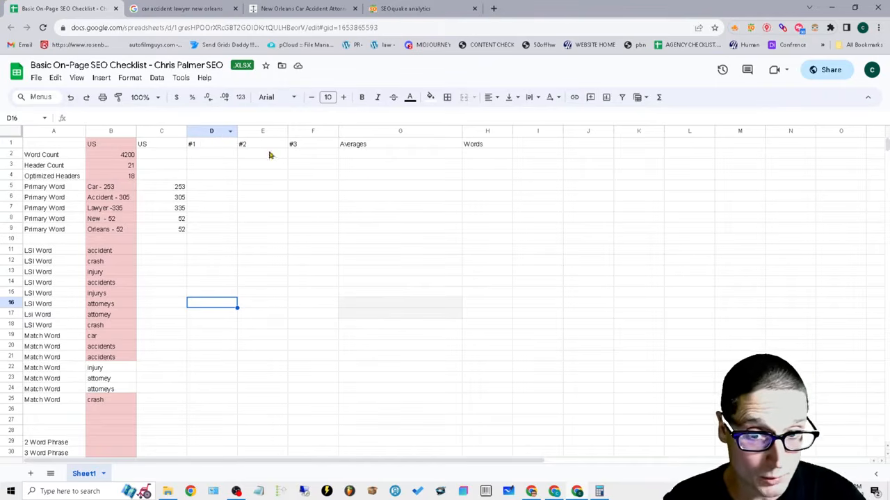
drag(379, 169, 408, 252)
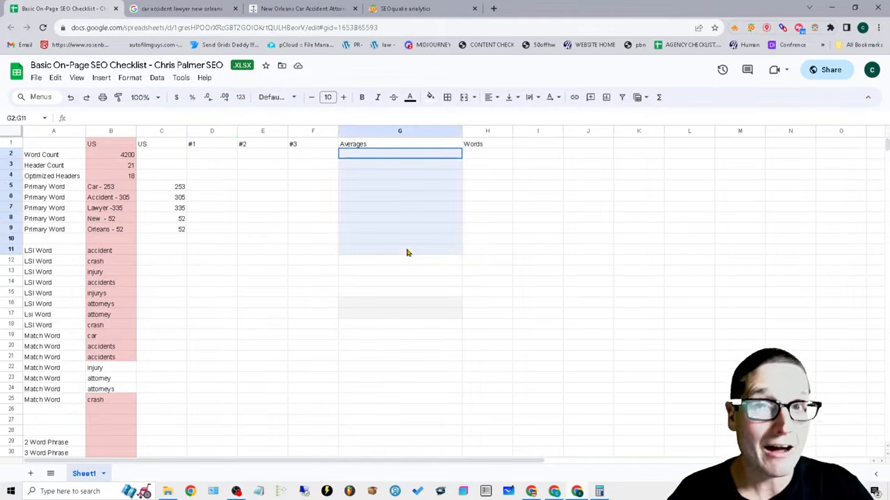
click(550, 323)
click(157, 254)
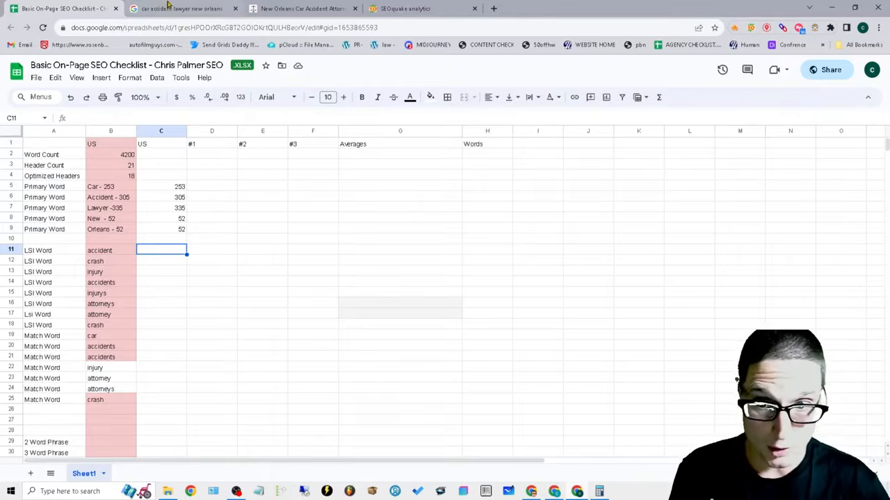
click(208, 8)
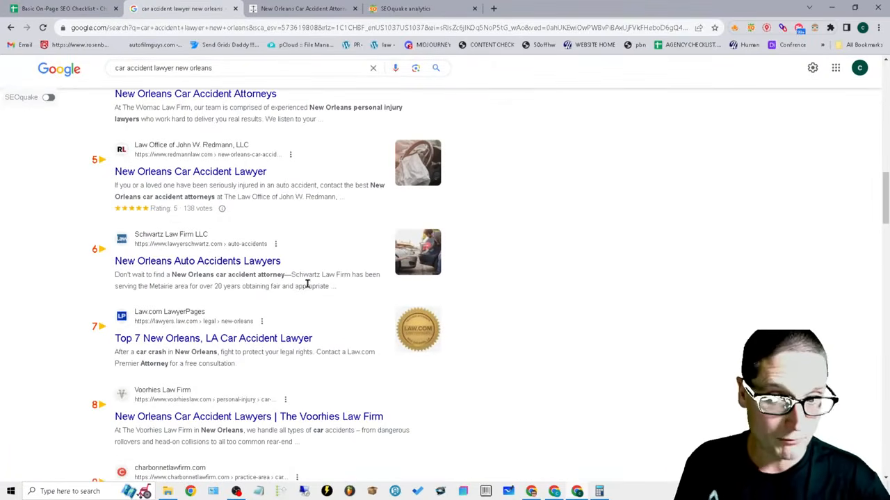
click(444, 8)
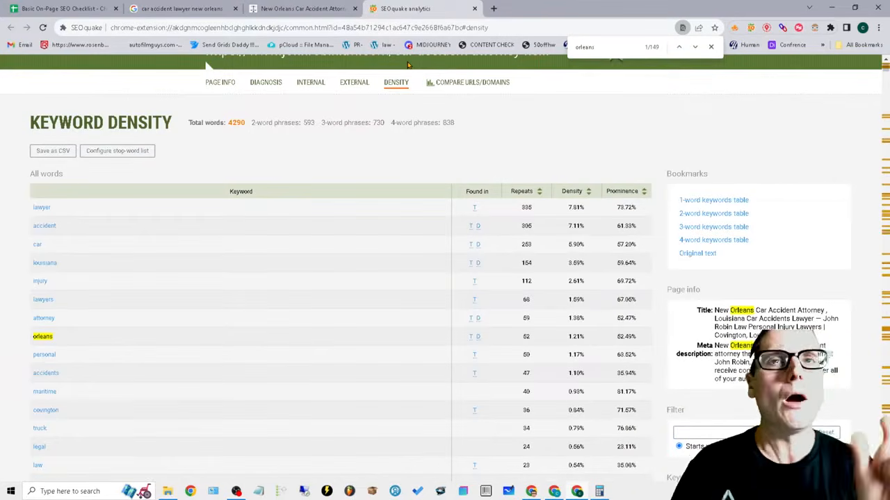
click(31, 6)
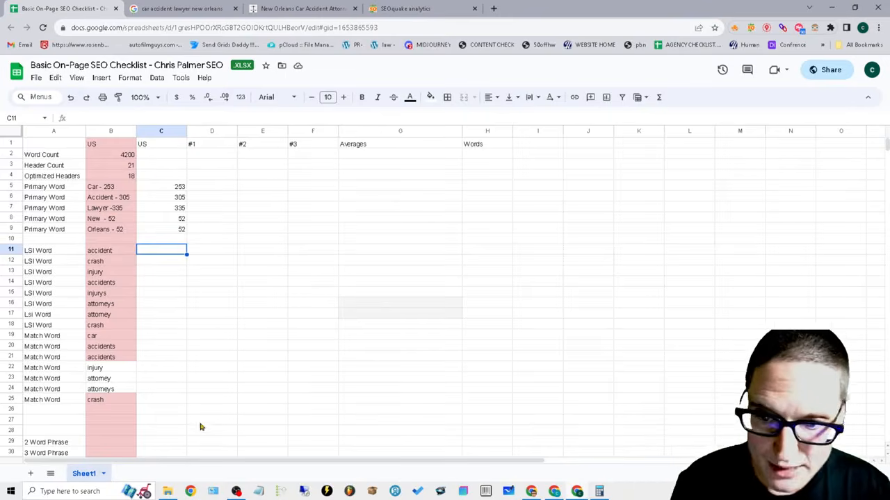
scroll(69, 439, down, 2)
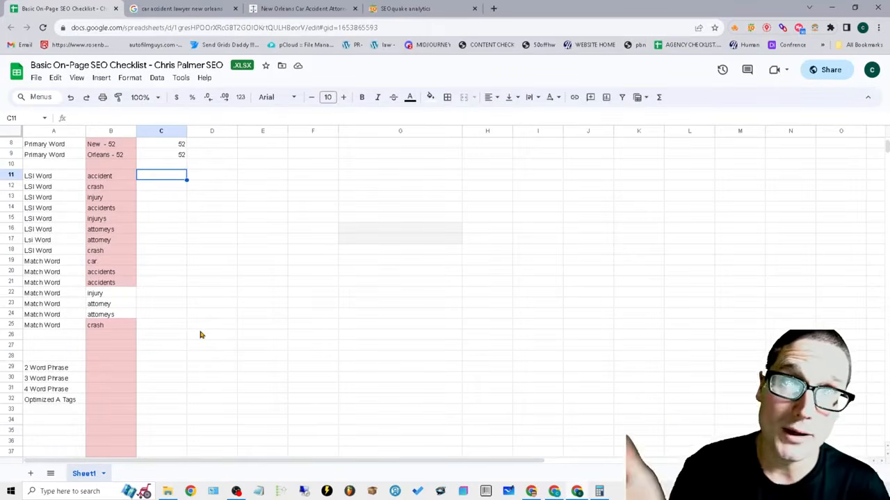
Step: Examine SEOquake's two-word and three-word keyword tables, highlighting the three-word phrases from car accident lawyer through car accident attorney
click(427, 7)
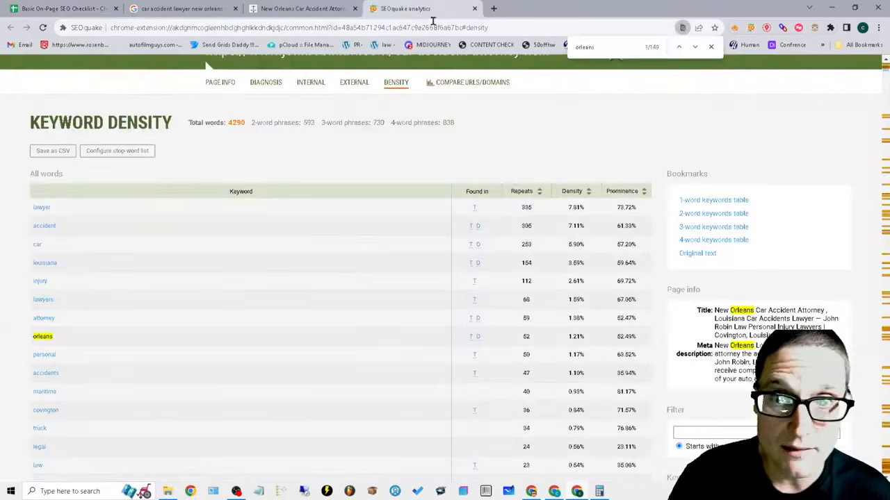
click(717, 218)
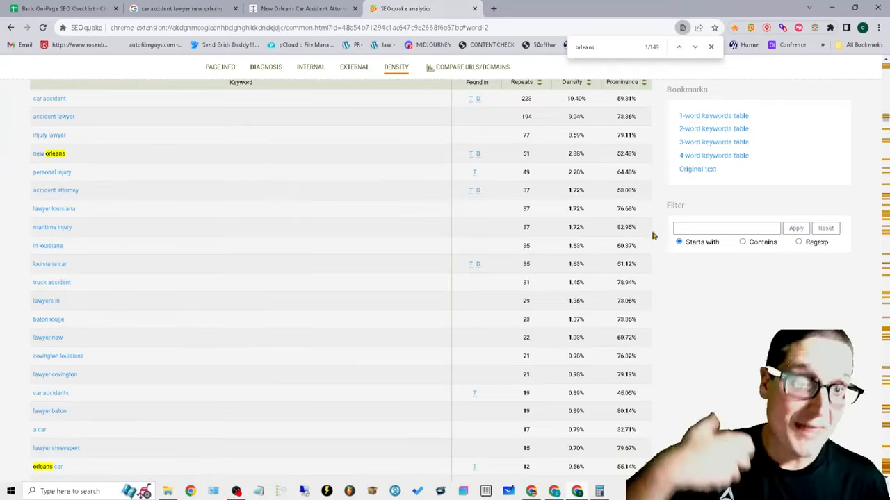
click(708, 142)
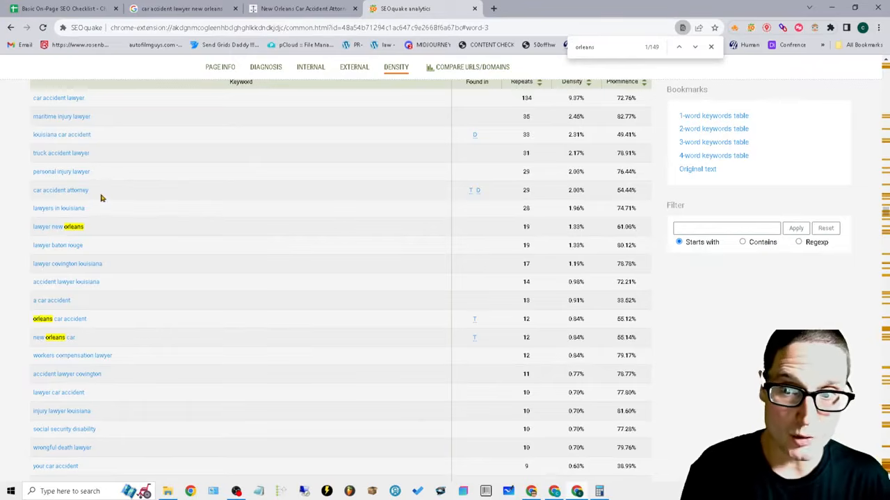
drag(93, 194, 33, 98)
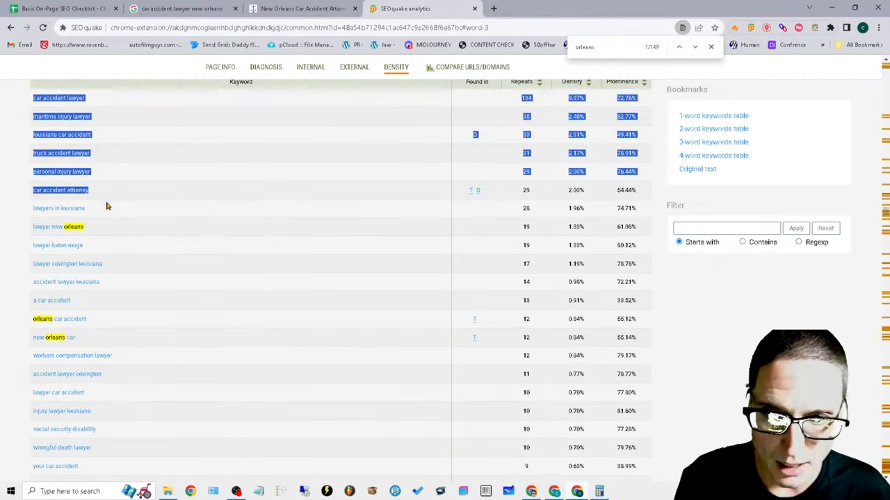
Step: Copy the phrase car accident attorney from SEOquake's three-word table into B30 and enter its count of 29 in C30
click(169, 248)
drag(93, 194, 29, 195)
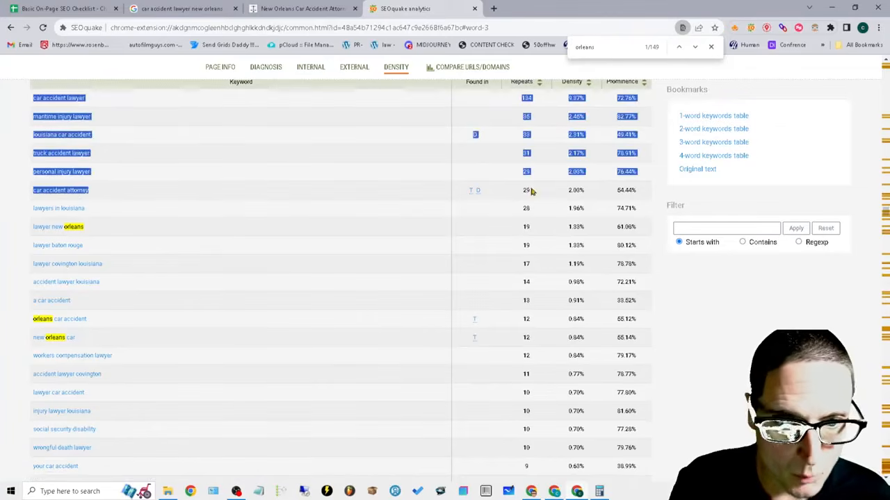
click(102, 195)
drag(102, 196, 34, 194)
key(ctrl+c)
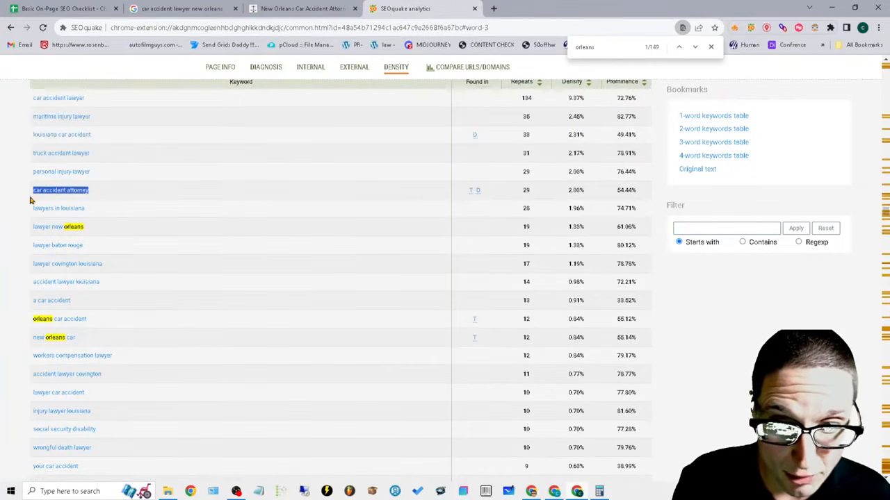
right_click(43, 194)
click(95, 272)
key(ctrl+Tab)
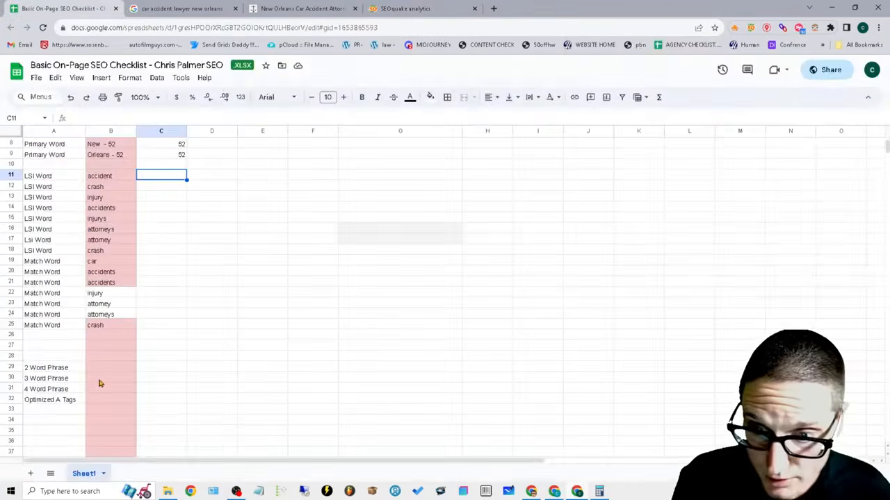
click(120, 380)
key(ctrl+v)
click(167, 381)
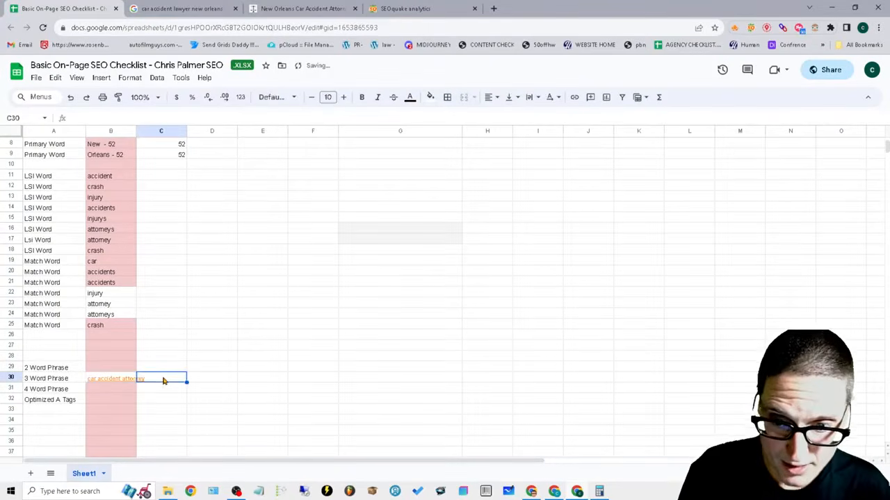
text(29)
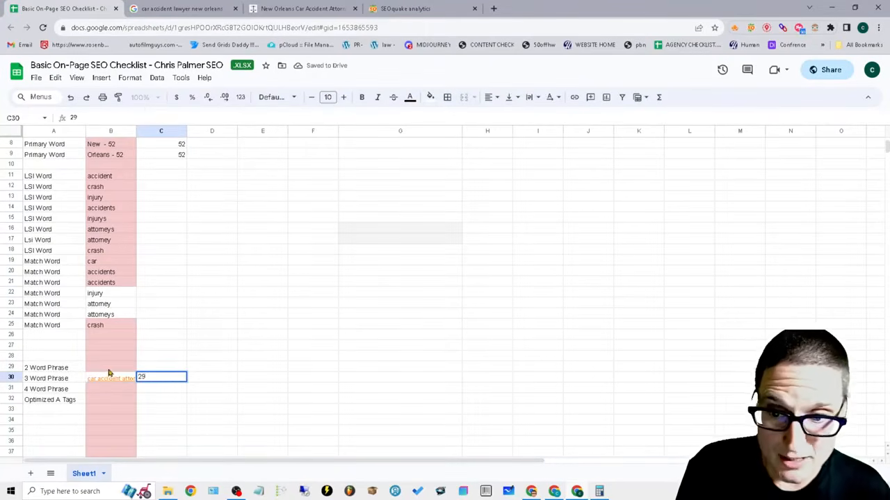
Step: Check SEOquake's two-word table, fill B29 with car accident attorney and enter 223 in C29 as the two-word phrase count
click(167, 8)
click(386, 7)
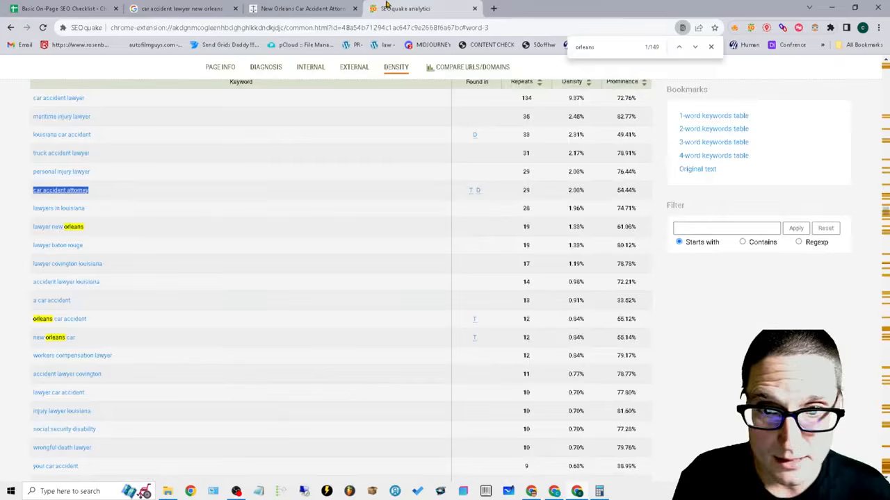
click(713, 129)
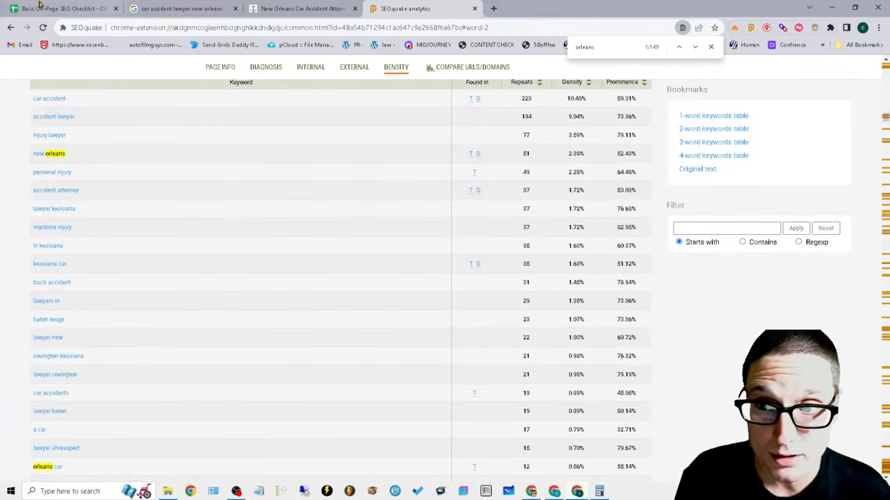
click(63, 8)
click(111, 368)
text(car accident attorney)
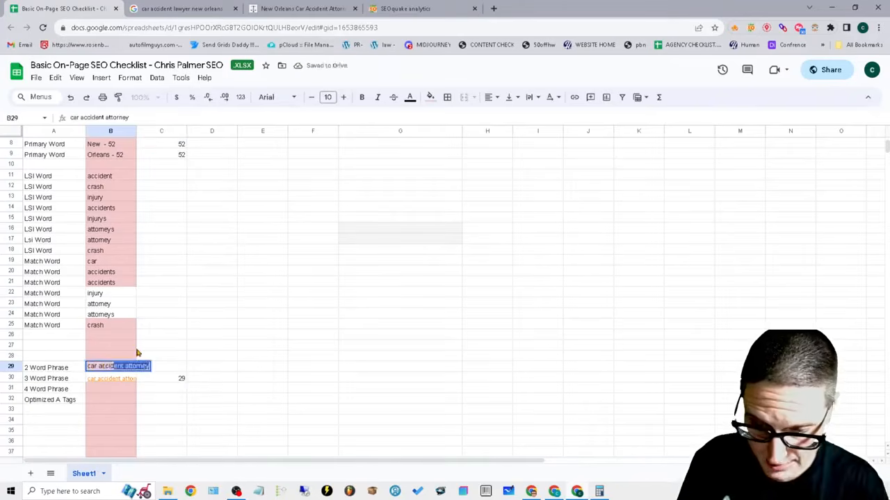
click(185, 368)
text(223)
Step: Copy louisiana car accident lawyer from SEOquake's four-word table into B31 as plain text, undoing the formatted paste
click(421, 8)
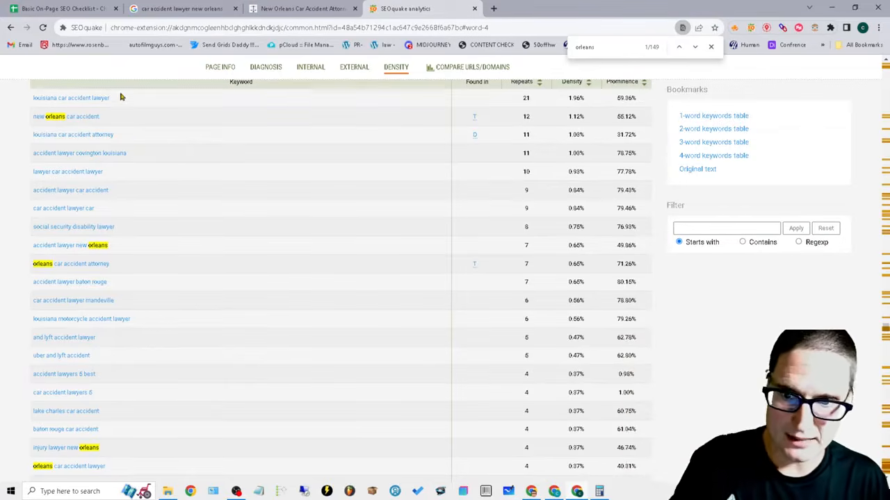
drag(121, 98, 32, 103)
key(ctrl+c)
click(40, 6)
click(158, 392)
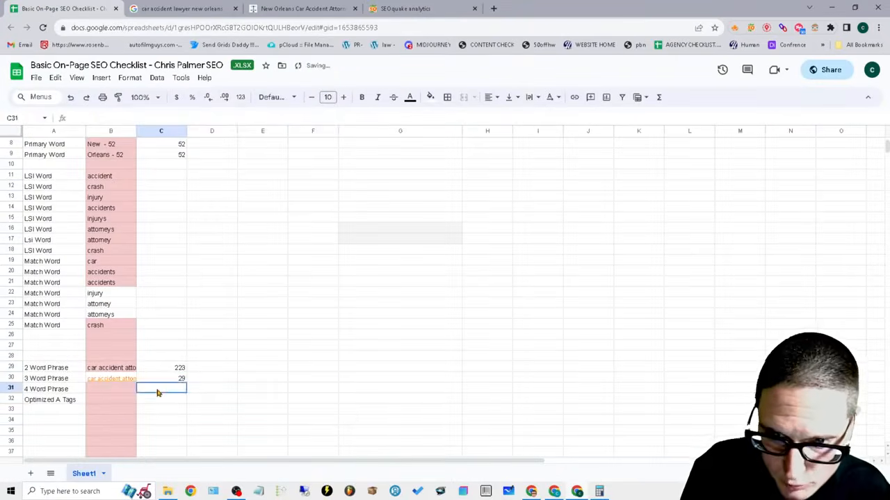
click(120, 387)
key(ctrl+v)
click(170, 391)
click(70, 97)
click(103, 117)
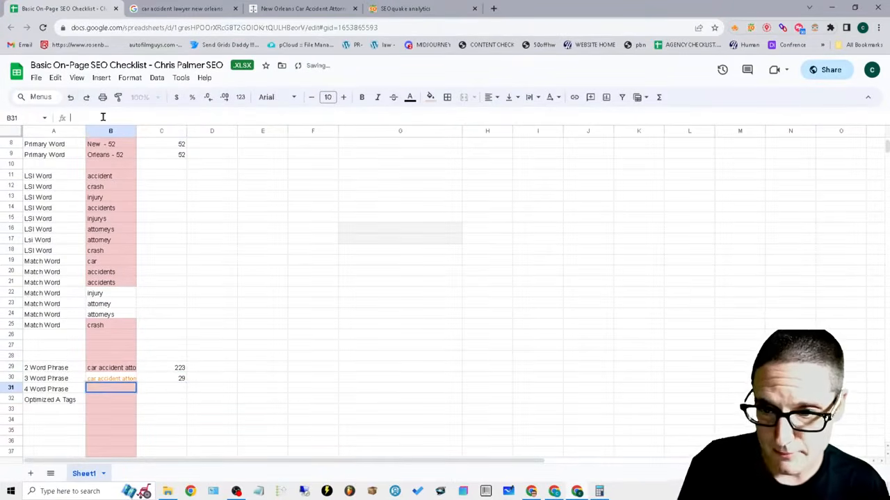
key(ctrl+v)
Step: Enter the four-word phrase's repeat count of 21 from SEOquake in C31
click(403, 8)
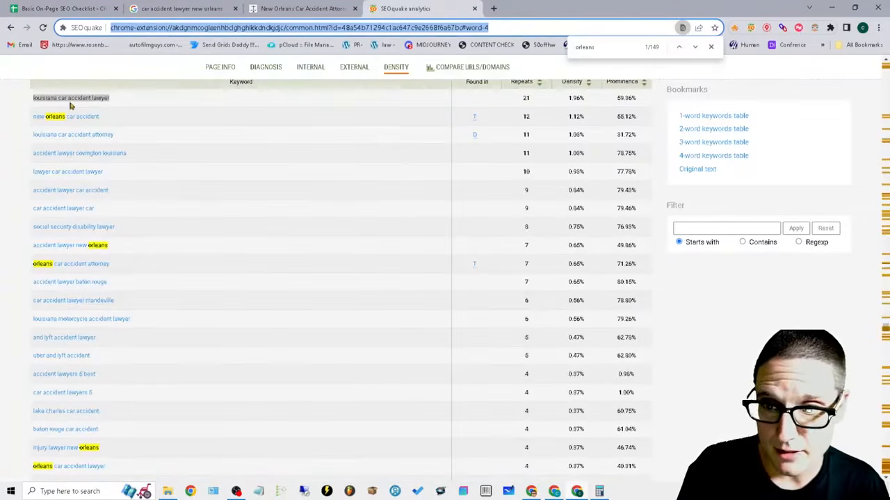
click(62, 9)
click(177, 390)
text(21)
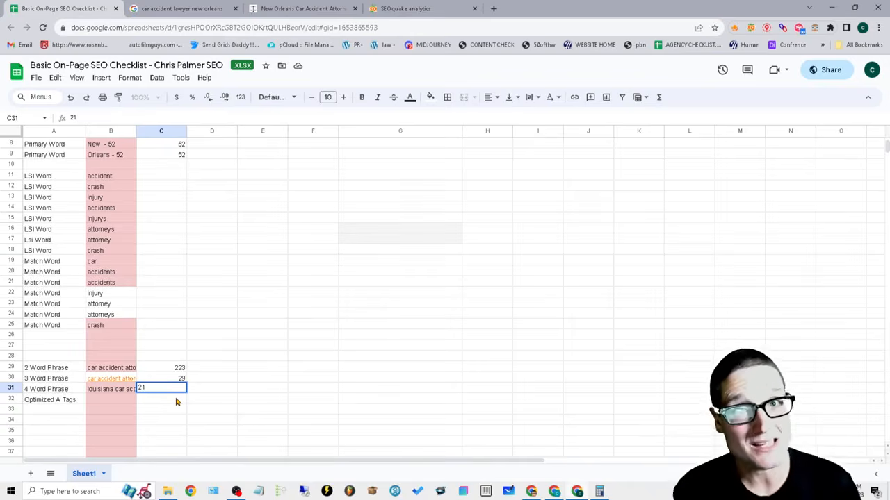
scroll(119, 434, down, 4)
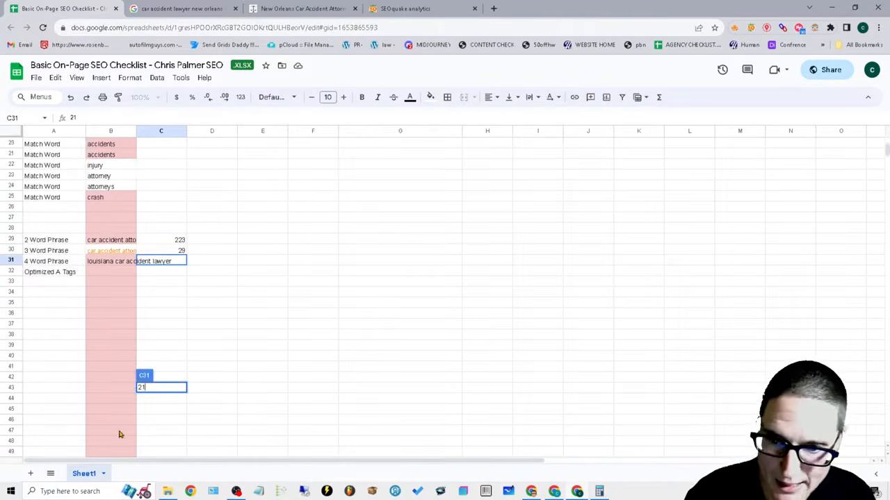
scroll(119, 435, down, 1)
click(62, 243)
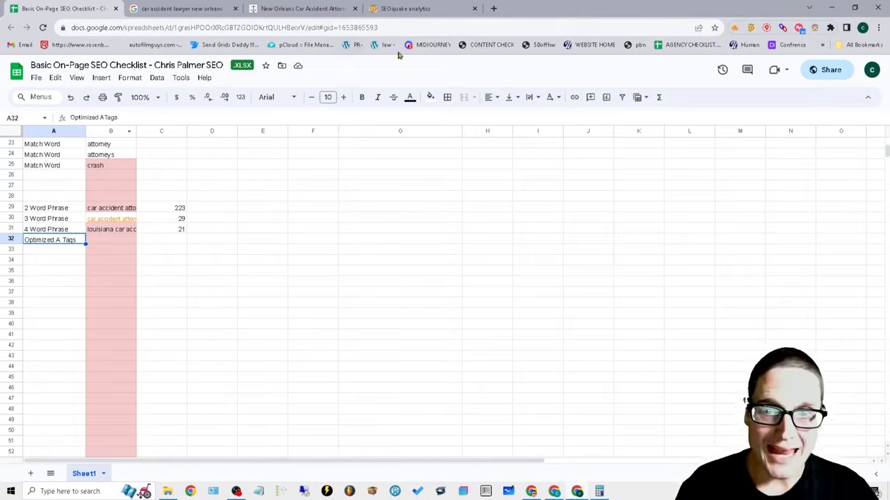
Step: Expand the internal links list for the New Orleans Car Accident Attorney page in the SEO Pro extension
mouse_move(333, 7)
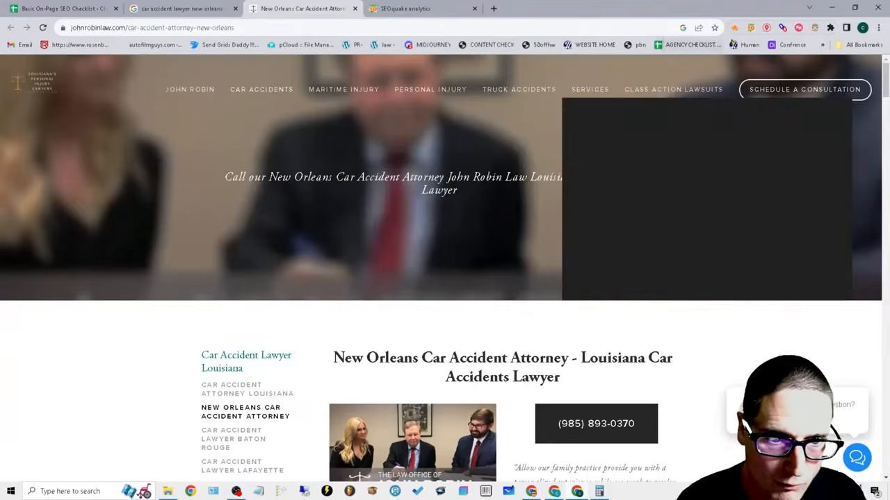
click(734, 27)
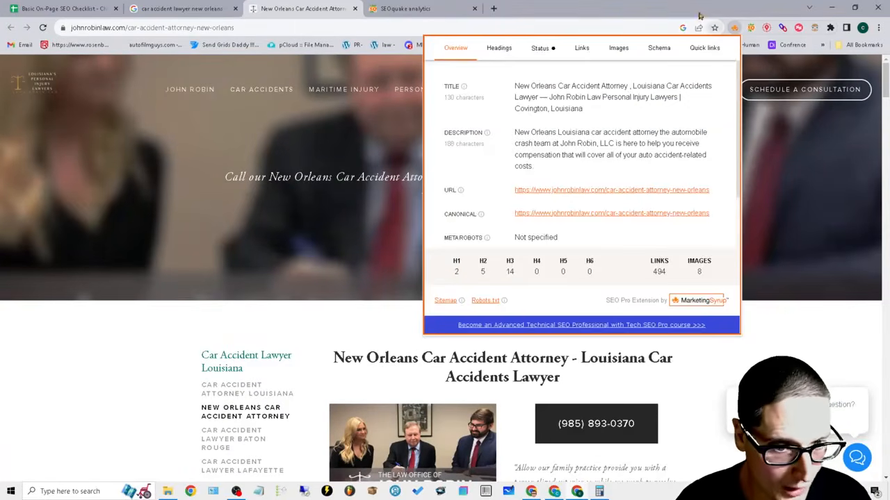
click(582, 50)
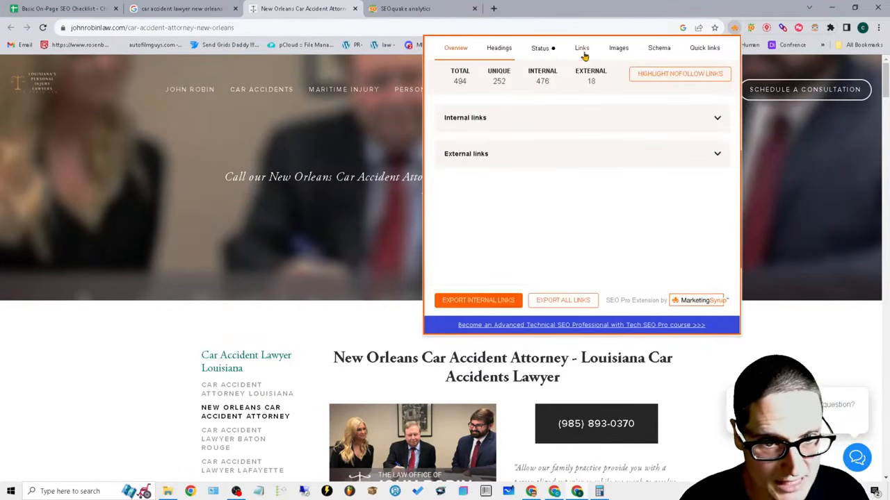
click(533, 81)
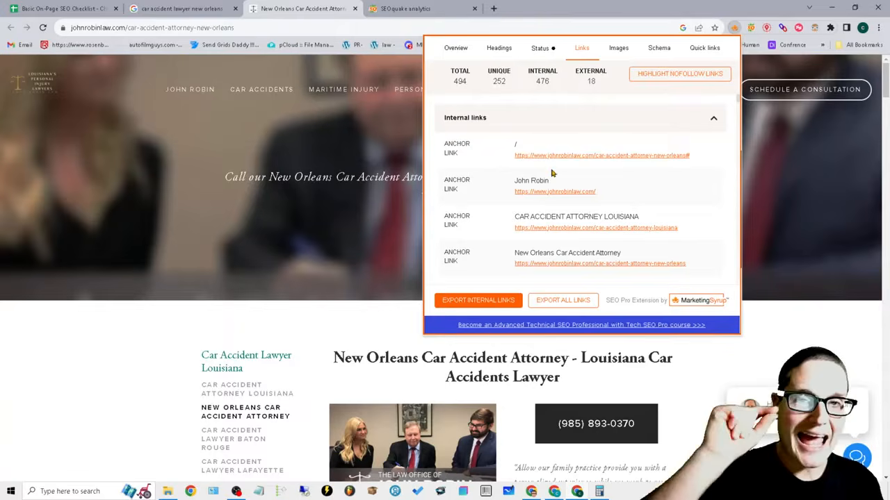
Step: Examine the anchor texts of the internal links, highlighting the car accident attorney and lawyer anchors for the Louisiana cities
drag(719, 160, 503, 165)
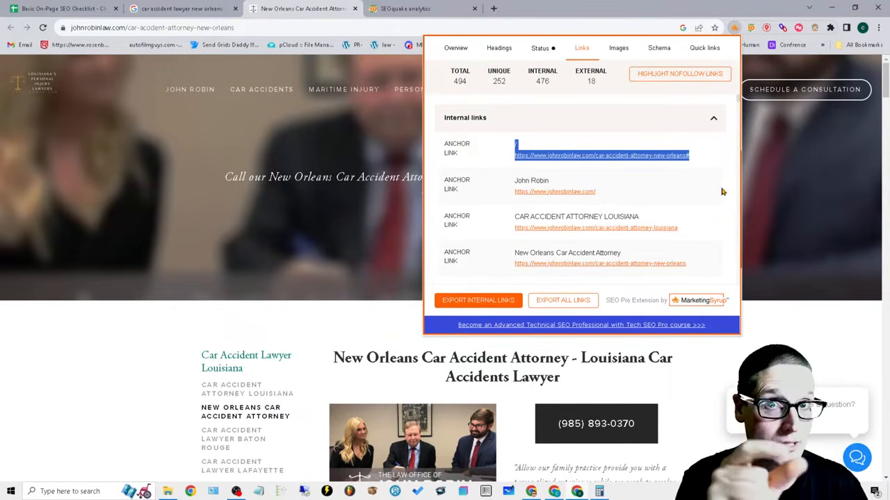
drag(660, 220, 551, 221)
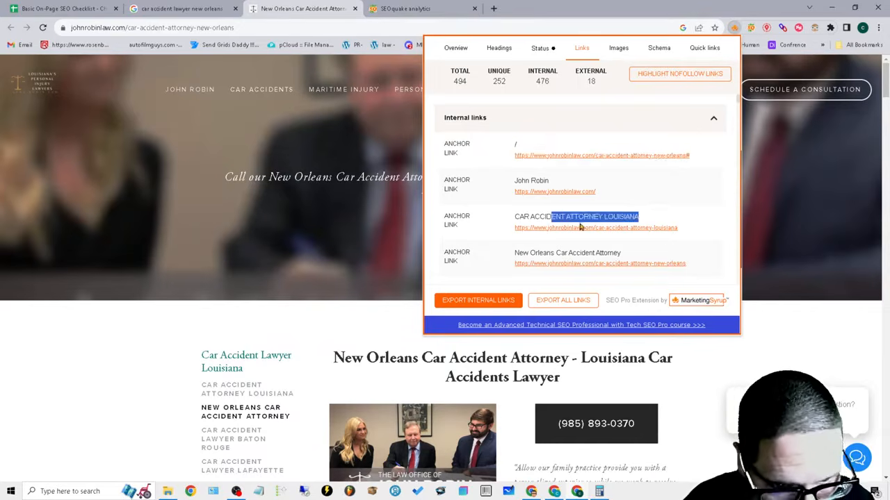
scroll(580, 227, down, 2)
drag(653, 189, 534, 190)
drag(631, 154, 566, 153)
drag(617, 226, 514, 225)
click(545, 258)
triple_click(545, 258)
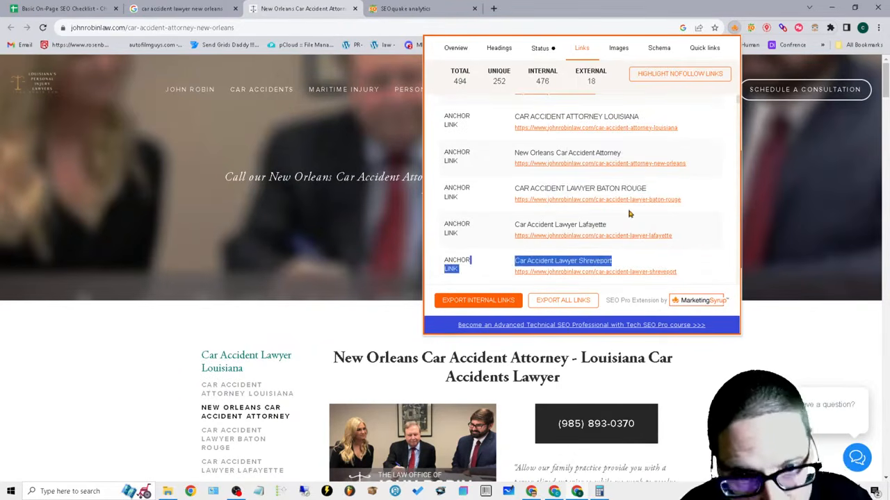
scroll(631, 214, down, 2)
drag(623, 234, 537, 233)
scroll(681, 239, down, 4)
scroll(633, 223, down, 3)
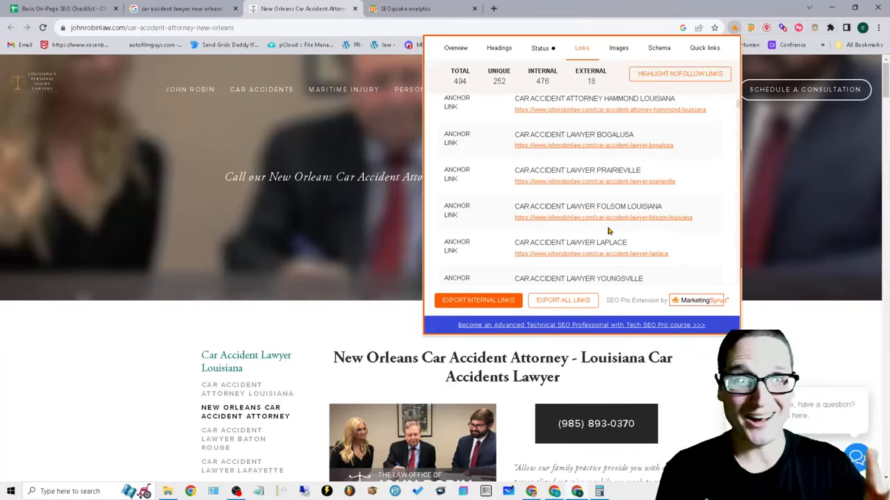
Step: Enter 236 in C32 as the number of Optimized A Tags
click(60, 8)
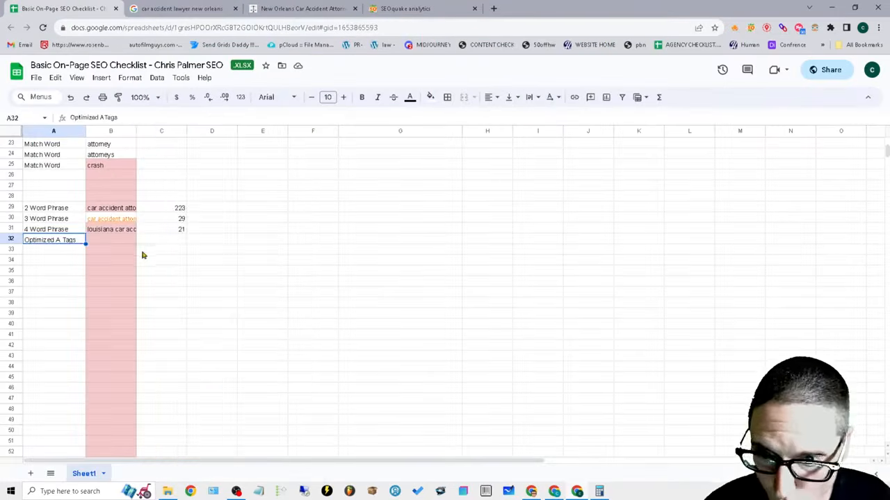
right_click(154, 237)
click(170, 237)
text(236)
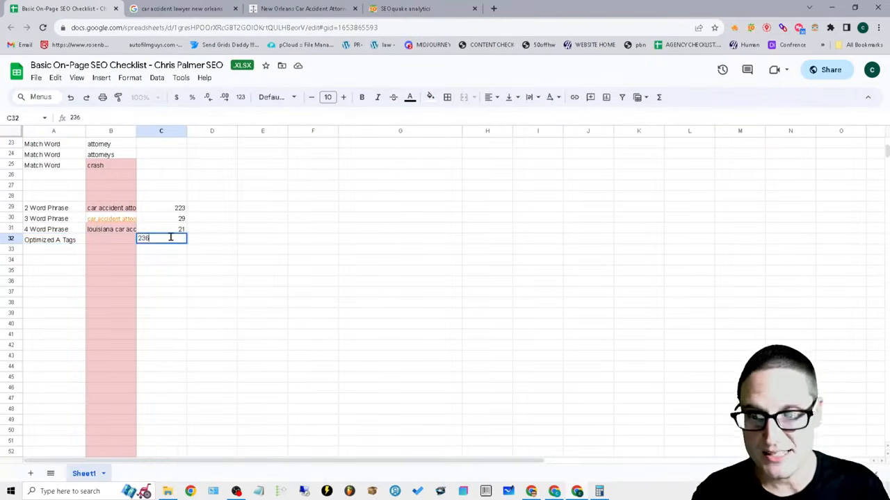
drag(389, 335, 378, 324)
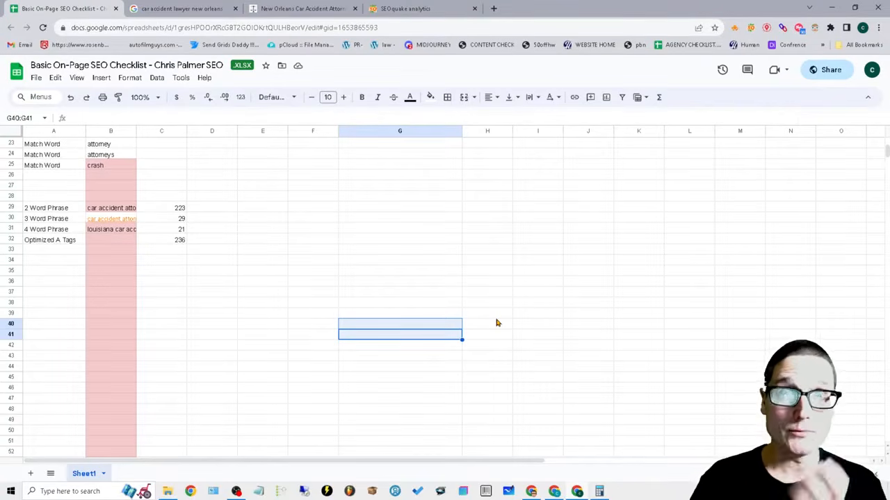
Step: Review the upper rows of the checklist and the total words and one-word table in the SEOquake density report
scroll(497, 323, up, 8)
click(587, 336)
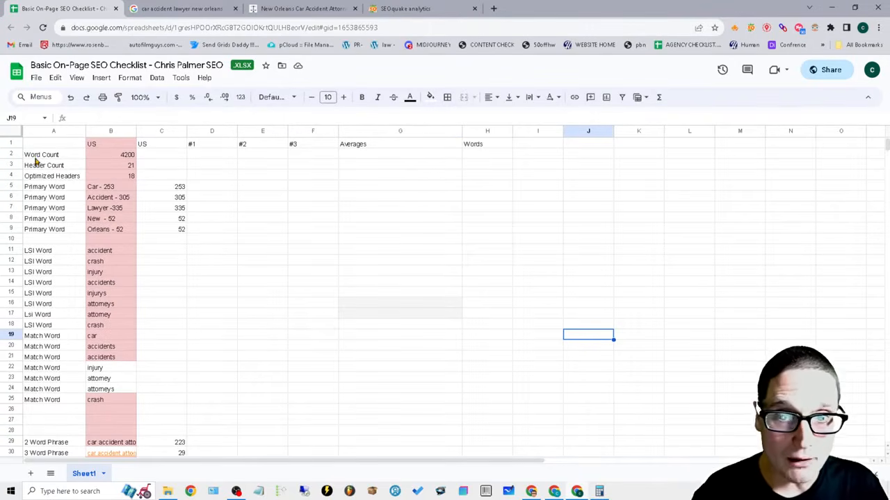
click(422, 6)
scroll(702, 210, up, 10)
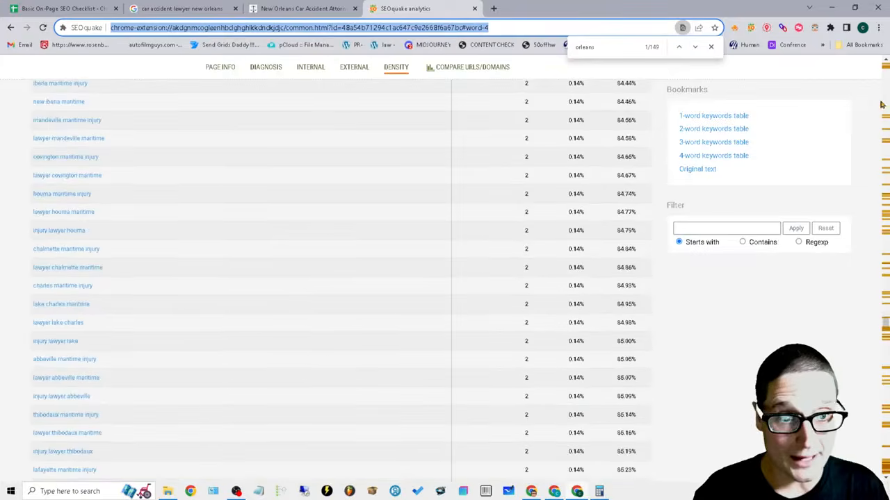
drag(884, 320, 885, 328)
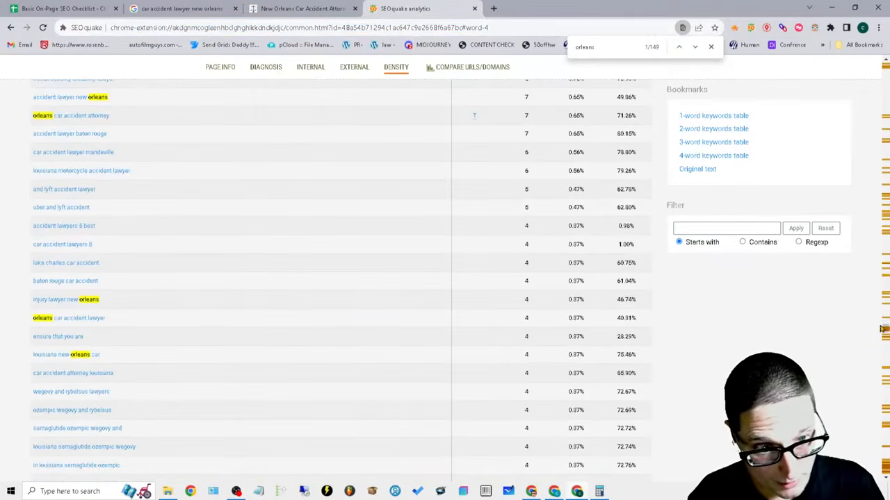
scroll(882, 328, up, 15)
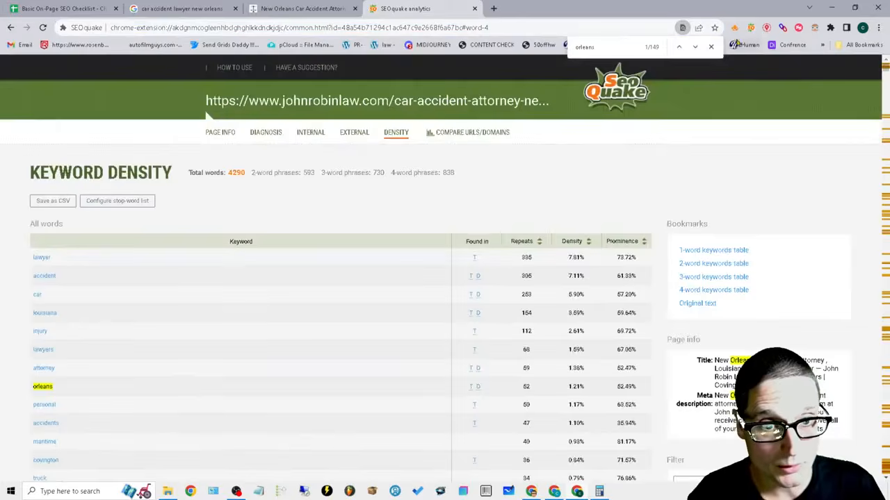
Step: Open the top-ranked organic result for car accident lawyer new orleans, the Morris Bart page, and run SEOquake's keyword density report on it
click(167, 8)
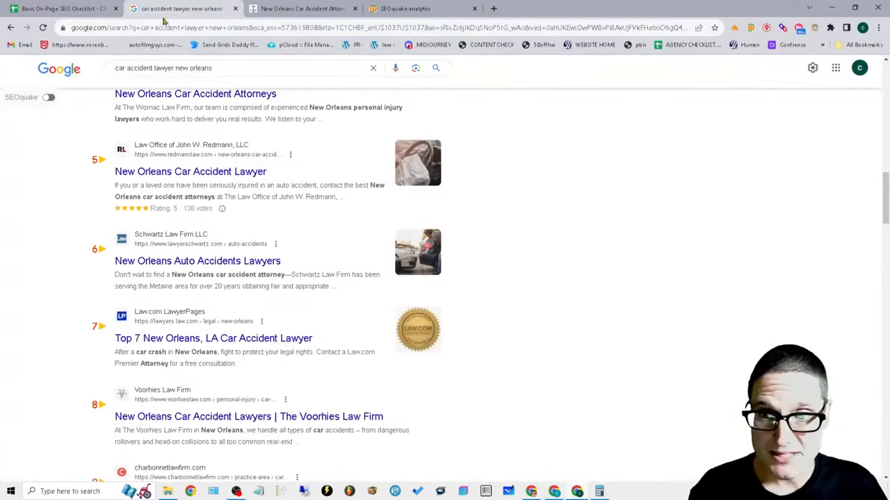
drag(222, 68, 149, 71)
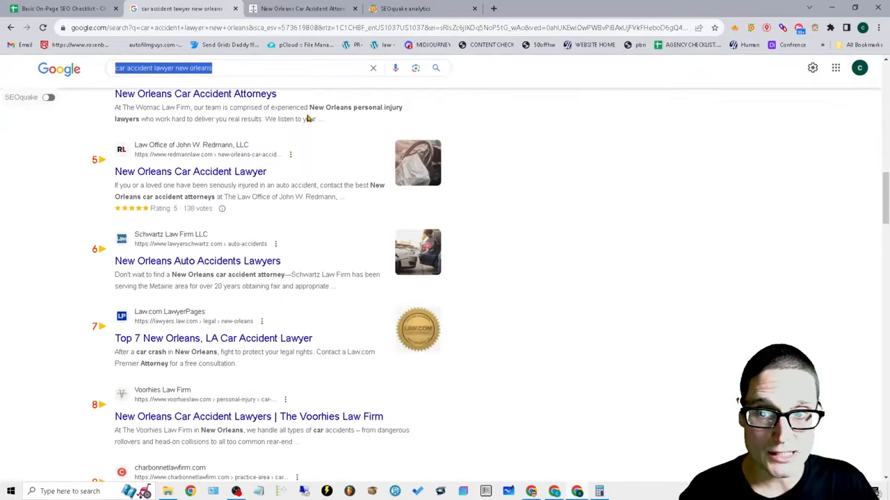
scroll(309, 119, up, 10)
right_click(200, 348)
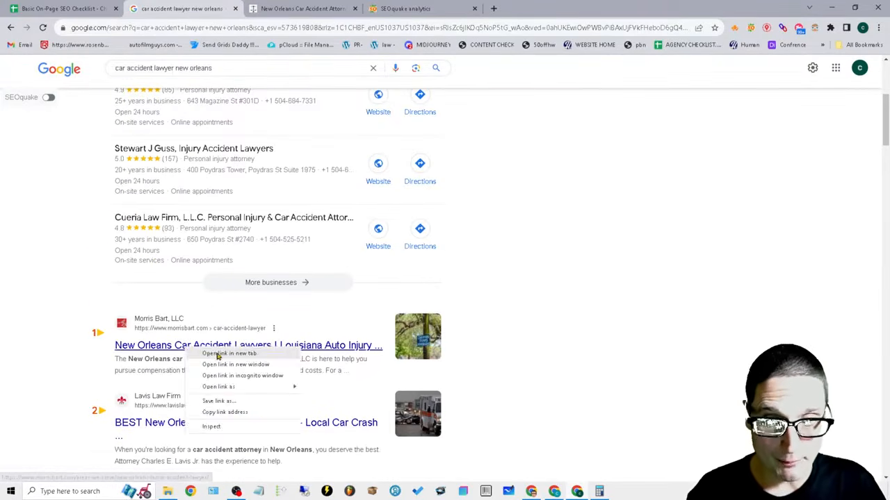
click(218, 355)
click(316, 10)
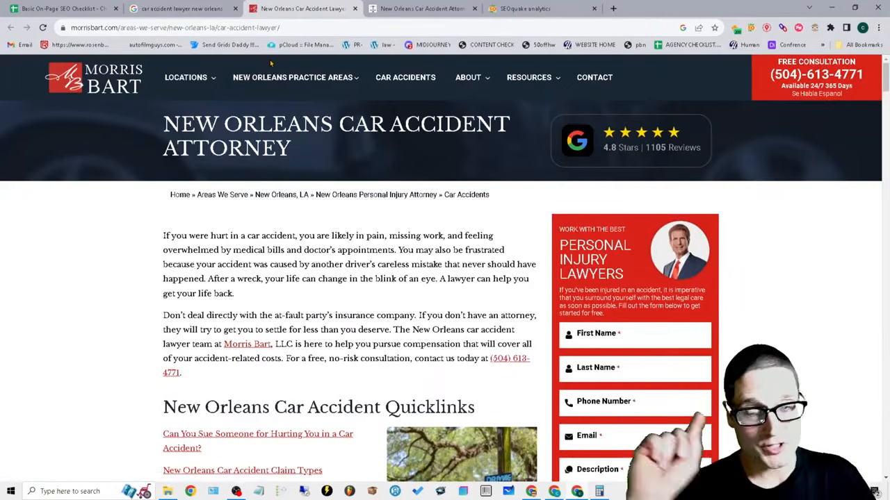
click(737, 29)
click(565, 50)
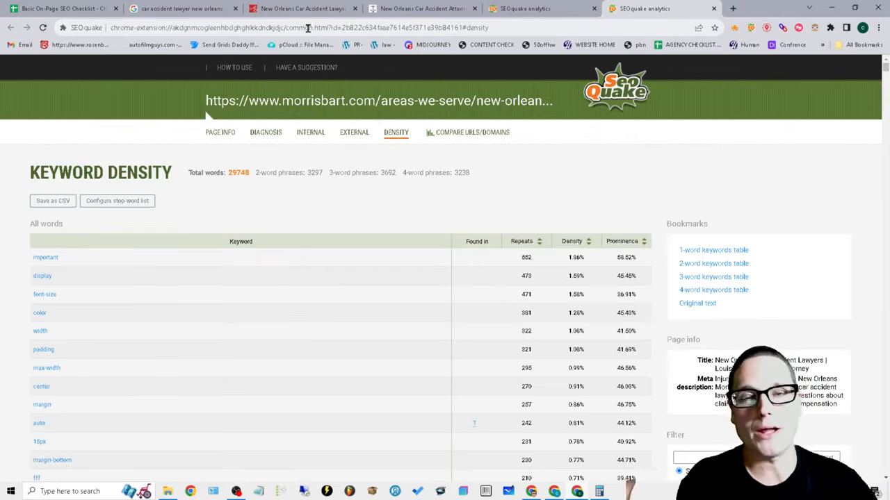
Step: Open the second-ranked Lavis Law Firm result in a new tab and the top-ranked Morris Bart result from the search results
click(171, 7)
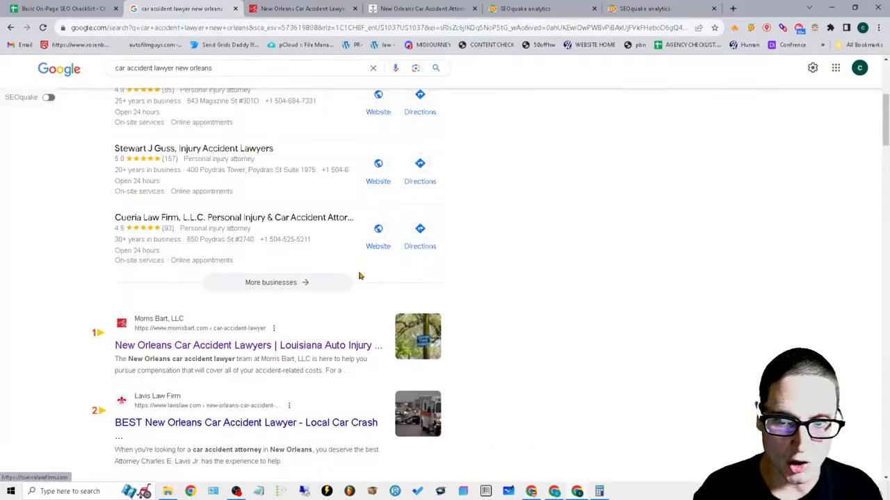
scroll(386, 282, down, 2)
middle_click(248, 276)
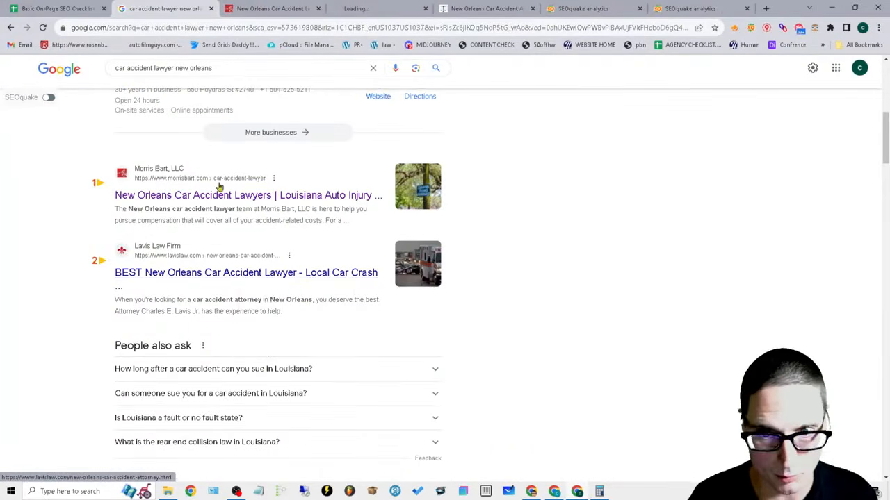
click(403, 10)
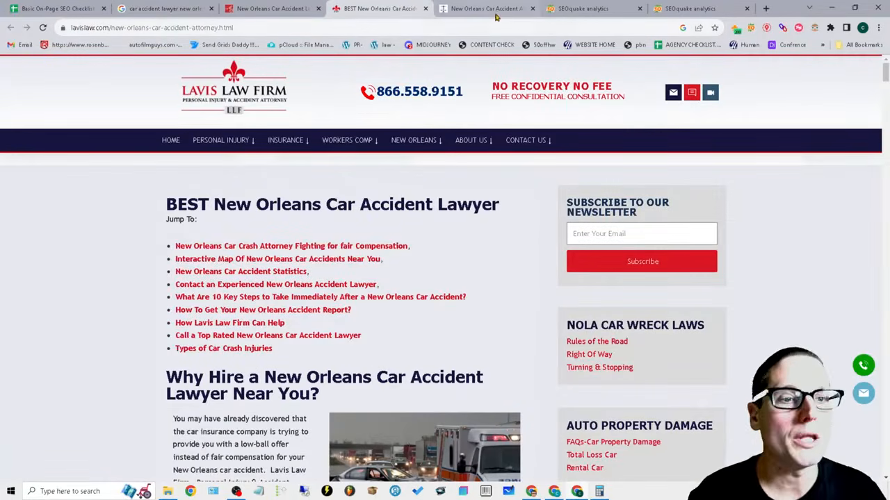
click(194, 8)
click(199, 197)
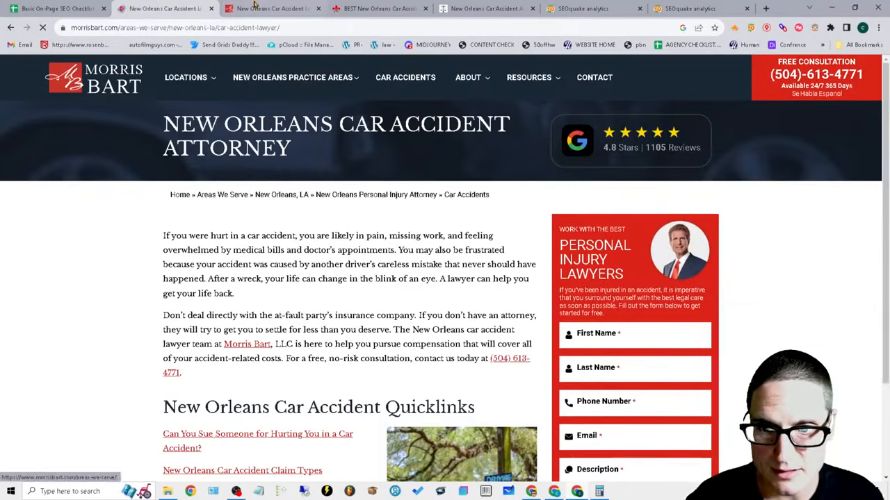
Step: Copy the Morris Bart page's text from the breadcrumb line down to the copyright line in the footer
drag(171, 195, 261, 219)
scroll(261, 219, down, 2)
scroll(3, 82, down, 20)
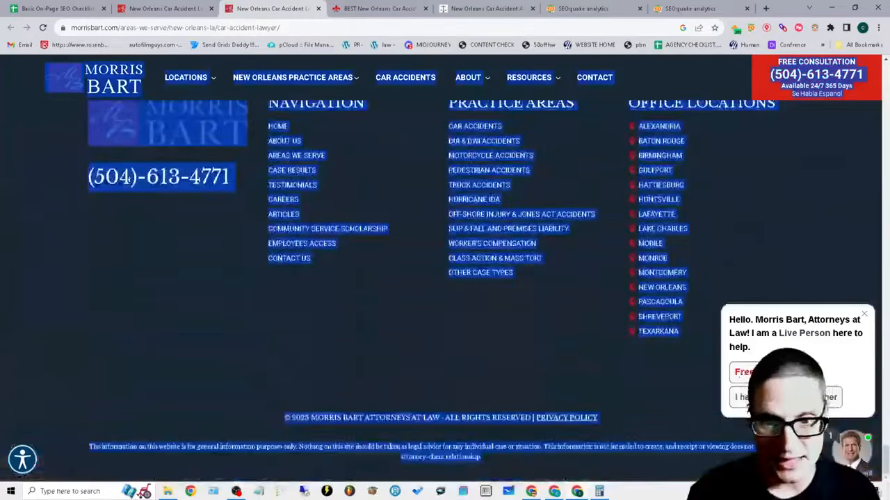
drag(564, 479, 603, 428)
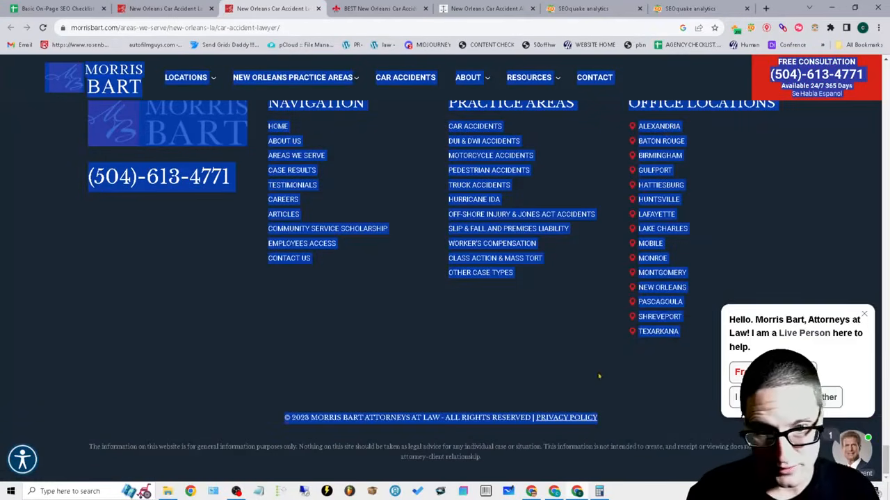
right_click(658, 304)
click(677, 383)
Step: Search Google in a new tab for a free online word counter and open the wordcounter.io result
click(766, 8)
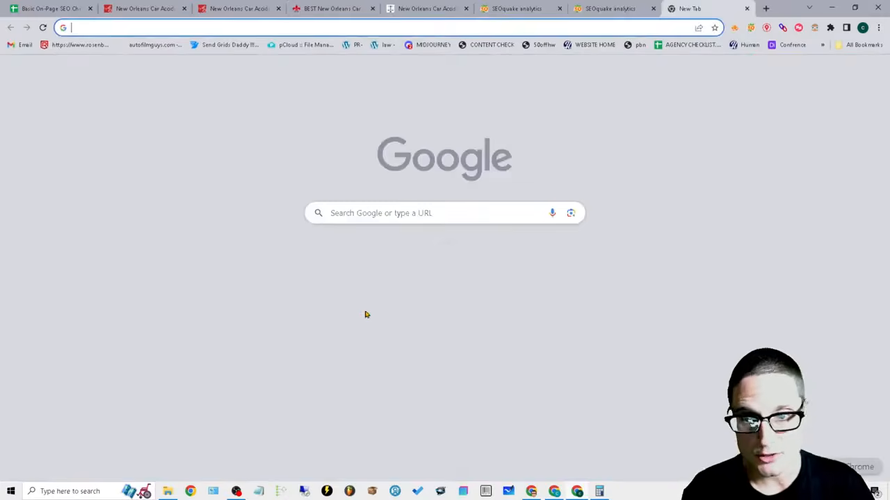
click(426, 208)
text(wor)
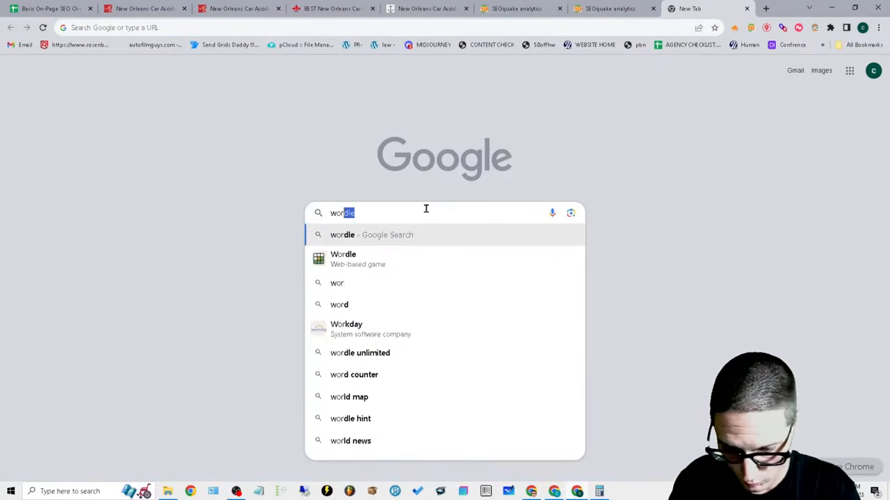
text(d counter onlkne free)
key(Return)
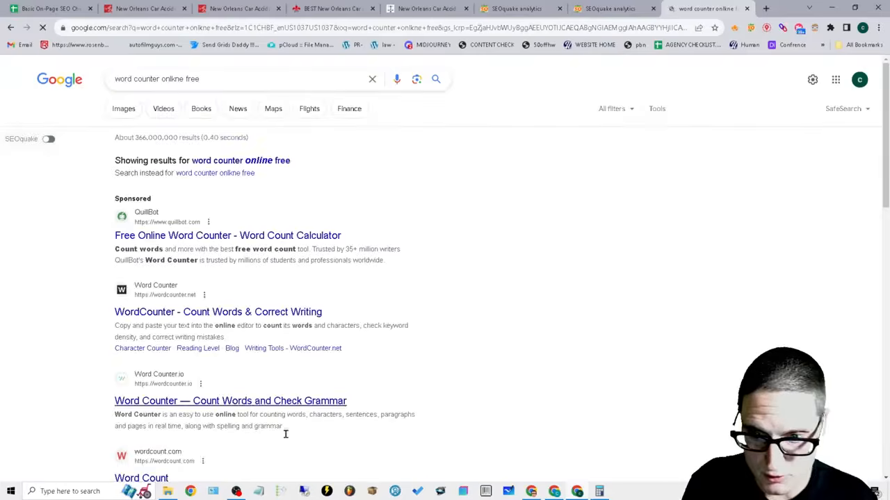
click(360, 406)
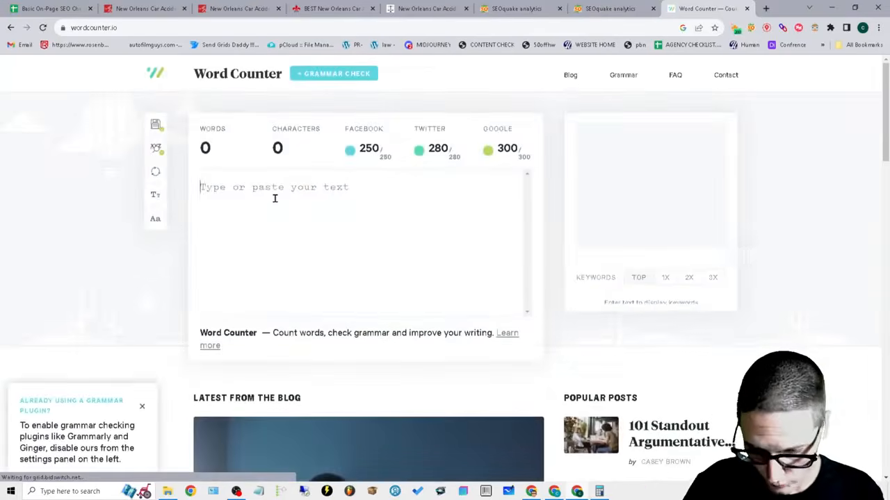
Step: Paste the copied page text into the word counter and check its word count and top keywords
click(274, 200)
key(ctrl+v)
drag(251, 152, 180, 178)
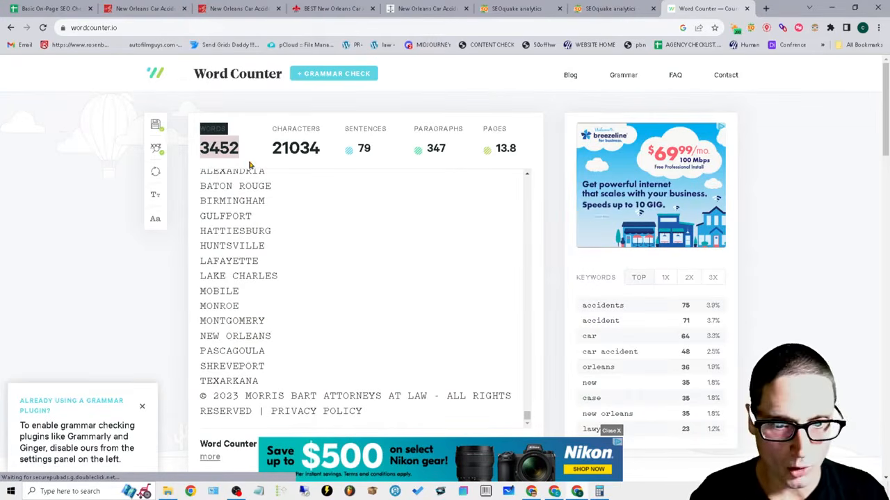
click(584, 306)
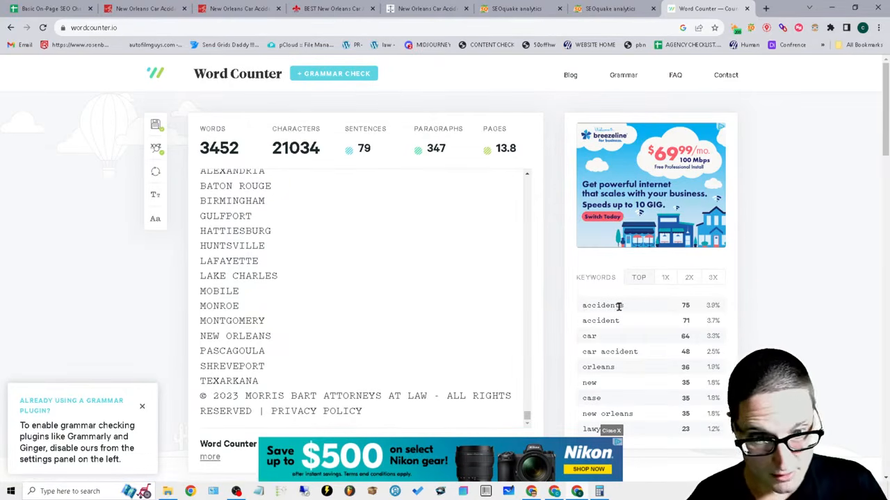
scroll(618, 295, down, 1)
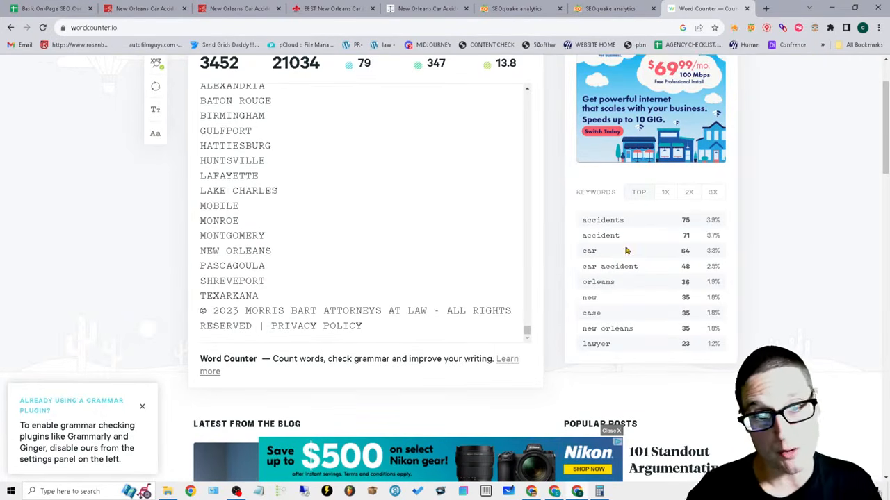
Step: Enter the competitors' word counts in the checklist: 3500 for #1, 2900 for #2 and 2200 for #3
click(25, 7)
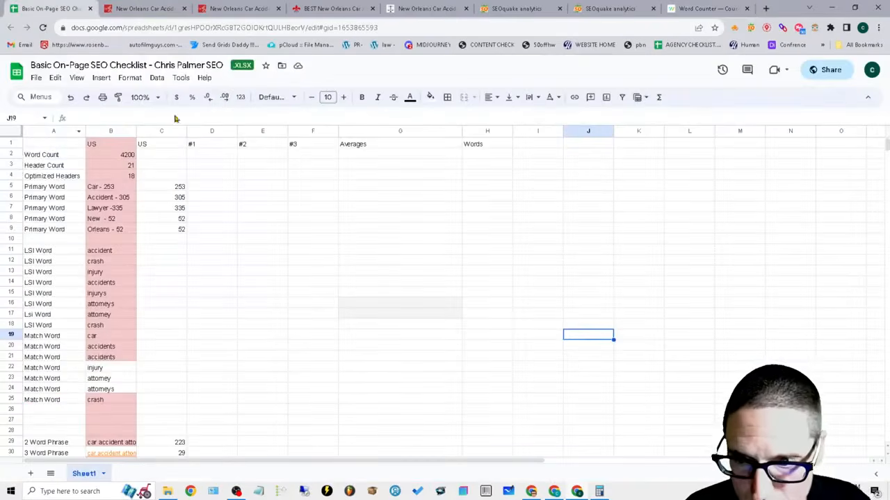
click(201, 155)
text(3500)
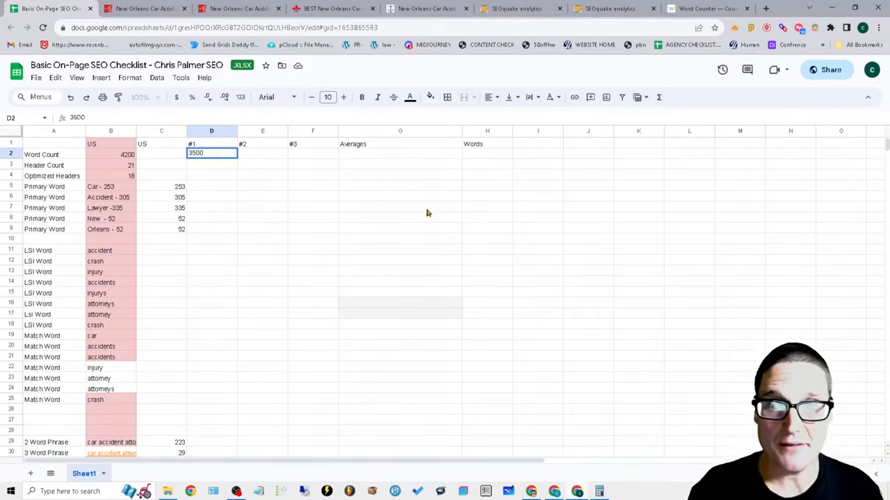
click(255, 156)
text(2900)
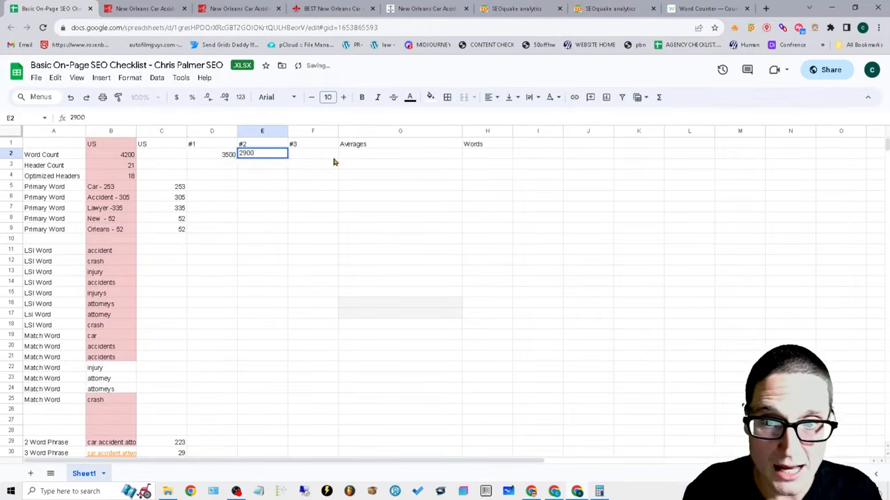
click(316, 154)
text(2200)
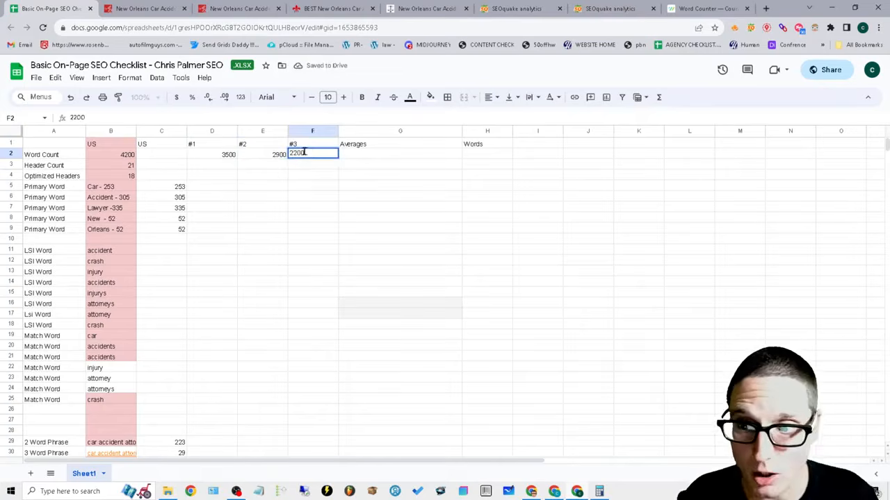
key(Return)
Step: Check the Morris Bart page's heading totals with the SEO Pro extension and enter 32 in D3 as its header count
click(144, 8)
click(735, 27)
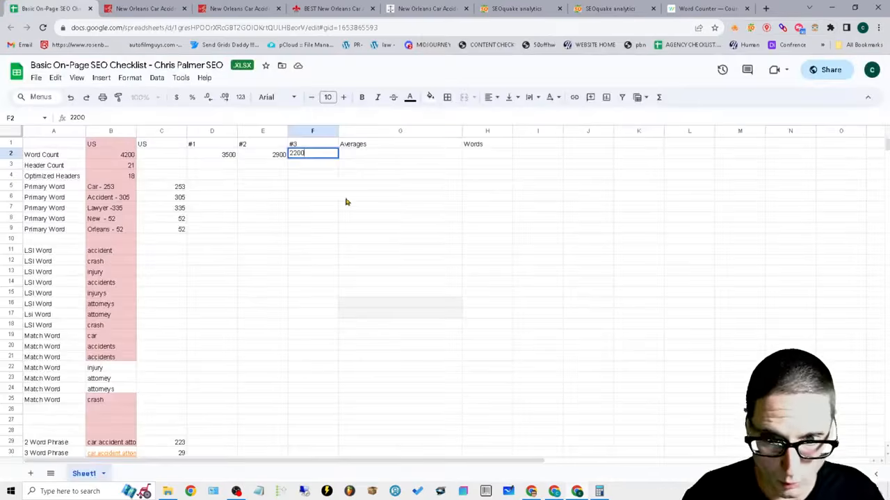
click(212, 167)
text(32)
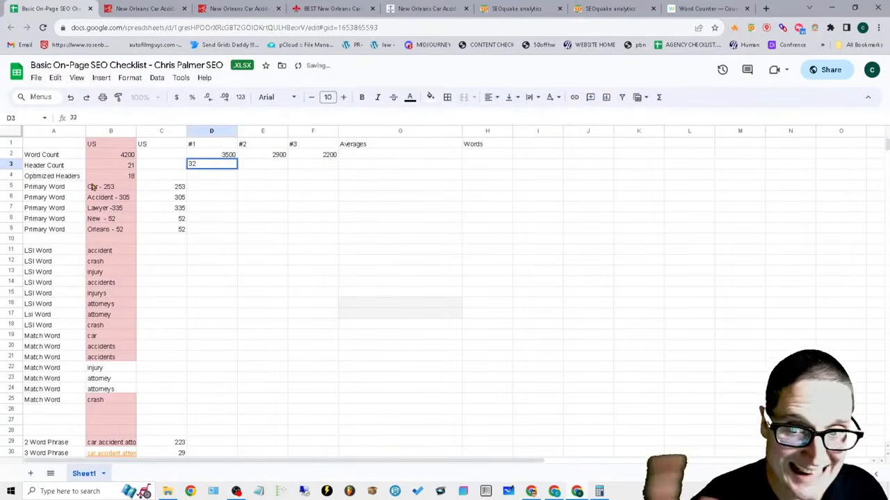
Step: Examine the Morris Bart page's full heading list in the SEO Pro extension, marking the headings that may count as optimized
click(55, 177)
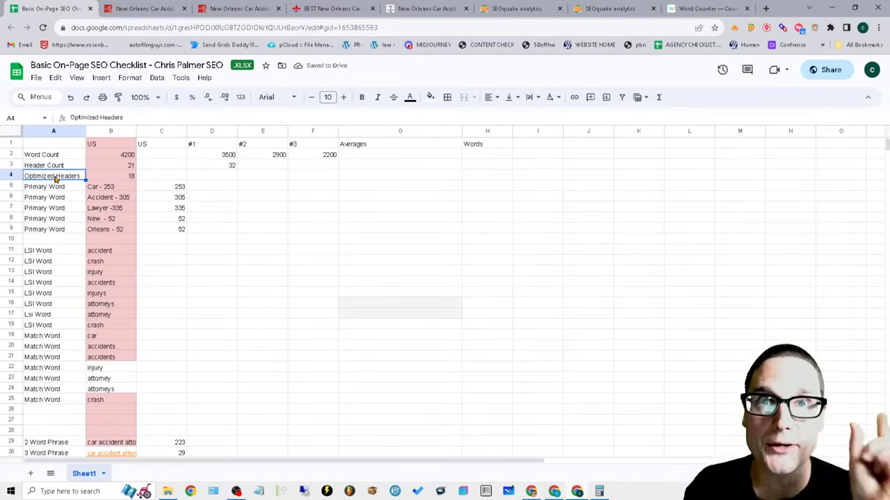
click(146, 8)
click(734, 28)
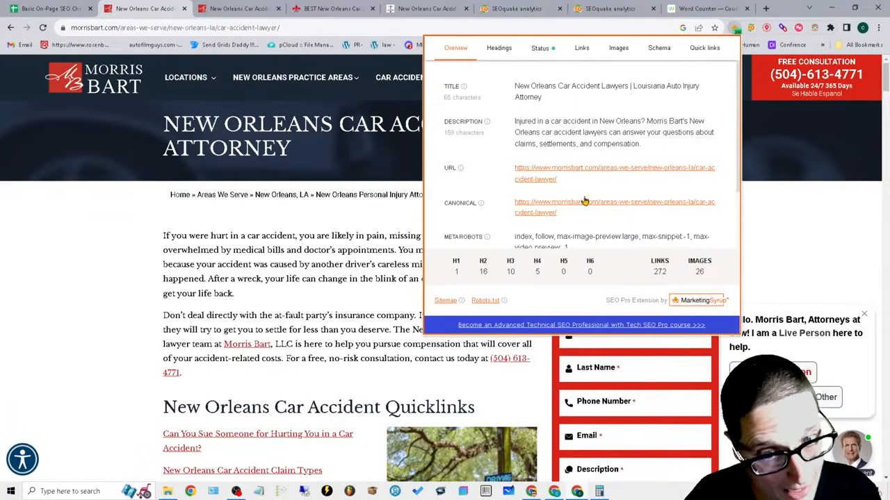
click(498, 47)
drag(548, 119, 629, 133)
drag(582, 167, 591, 155)
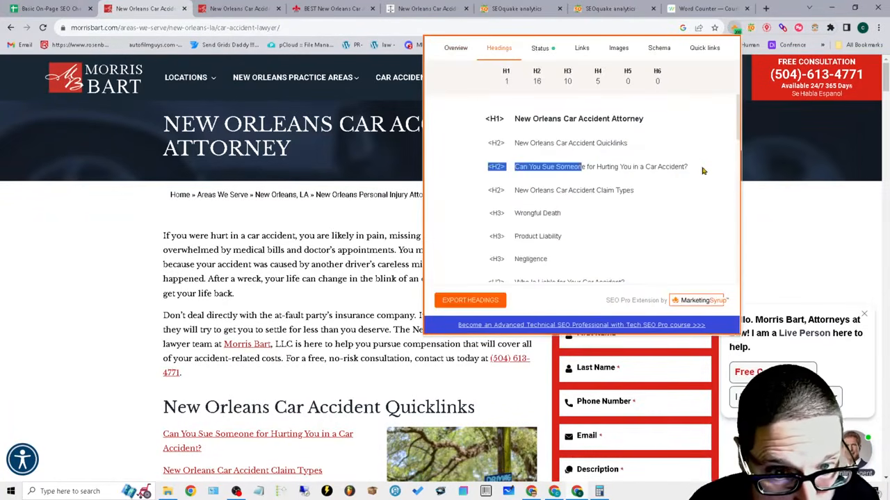
drag(699, 168, 577, 192)
scroll(529, 164, down, 1)
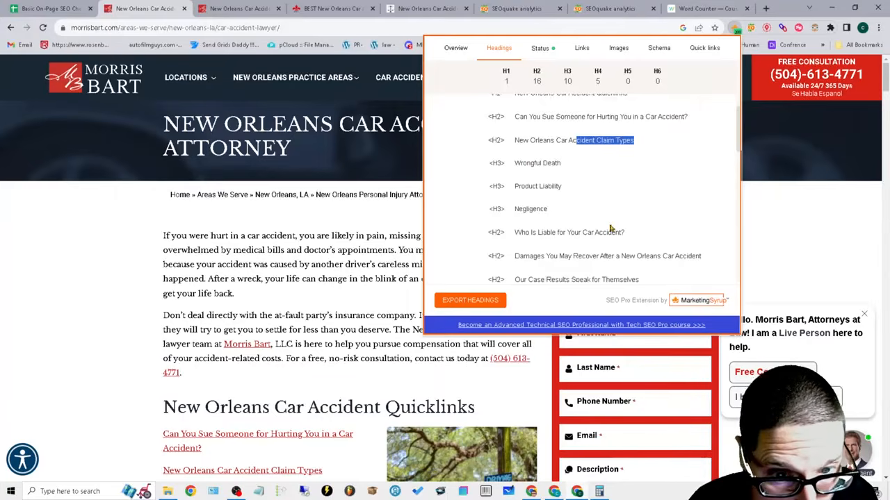
drag(630, 234, 589, 227)
drag(663, 256, 591, 274)
scroll(606, 257, down, 3)
drag(640, 131, 598, 131)
drag(681, 155, 550, 222)
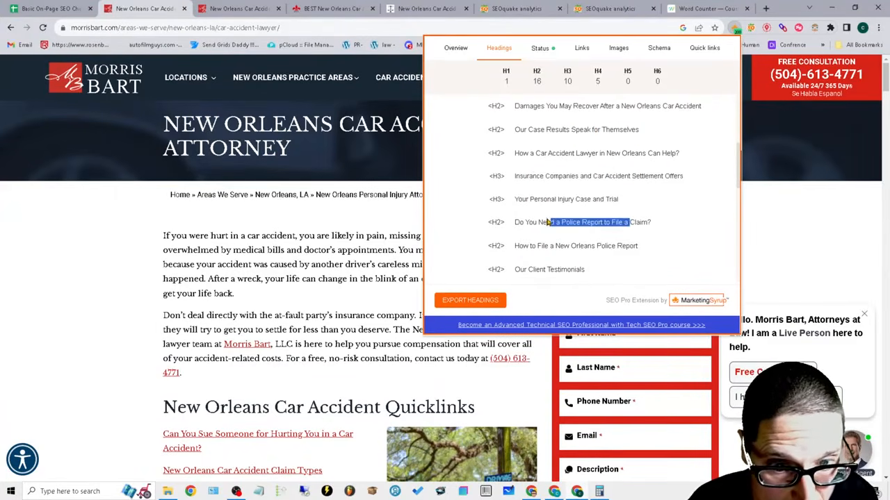
drag(619, 247, 541, 269)
click(572, 267)
scroll(611, 257, down, 2)
drag(672, 240, 591, 239)
drag(658, 264, 604, 264)
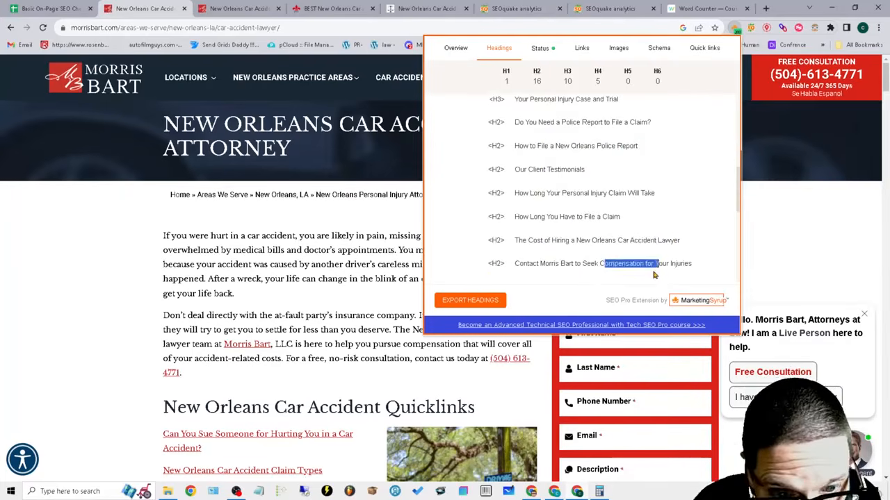
scroll(648, 241, down, 2)
drag(619, 187, 516, 212)
scroll(514, 271, down, 2)
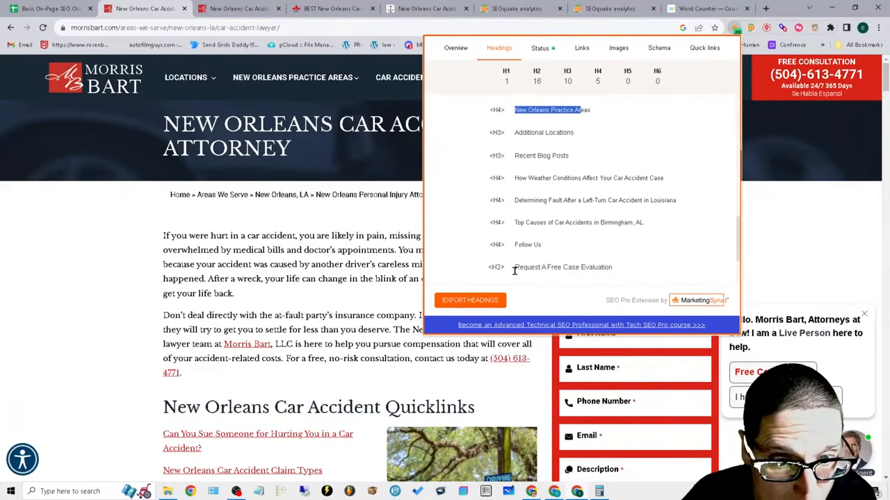
scroll(588, 208, down, 2)
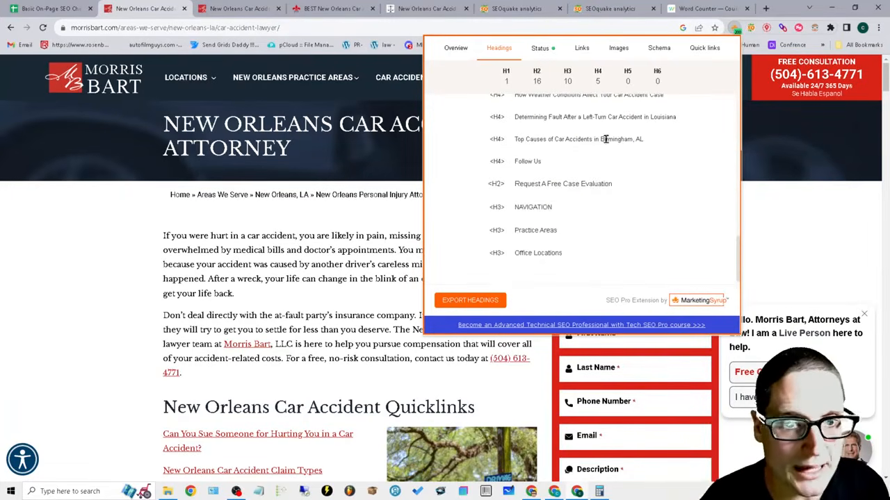
drag(617, 118, 570, 139)
click(605, 147)
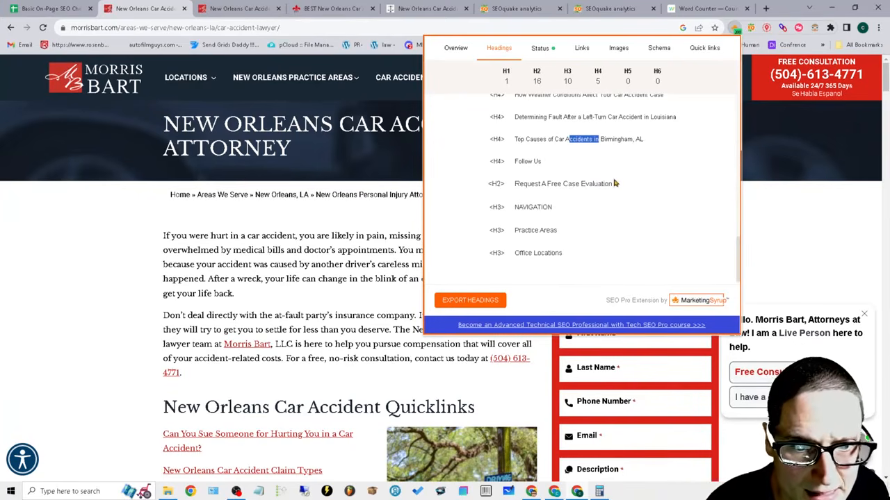
Step: Enter 18 in D4 as the number of optimized headers for competitor #1
click(52, 8)
click(202, 175)
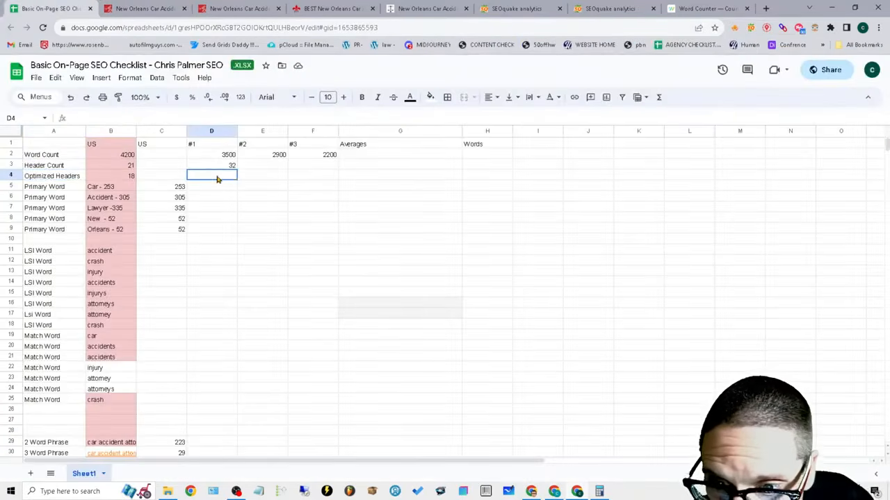
text(18)
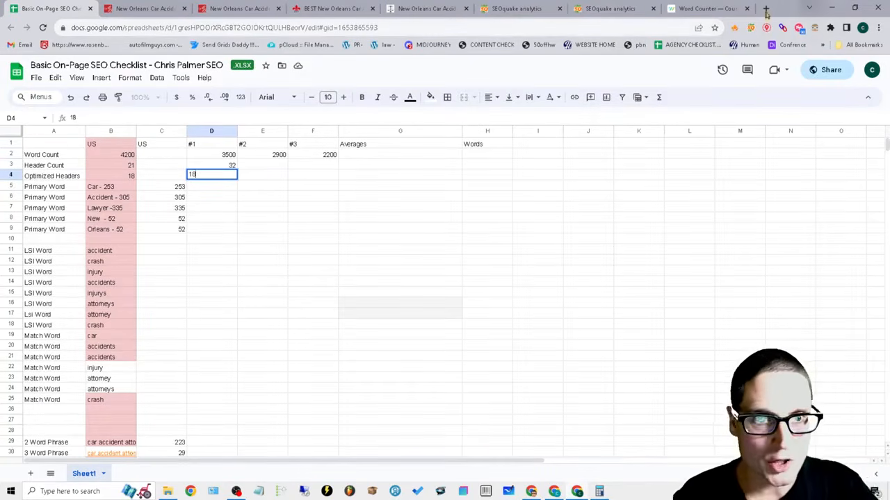
Step: Close the Lavis Law Firm page and return from the Morris Bart page to the Google results
click(130, 5)
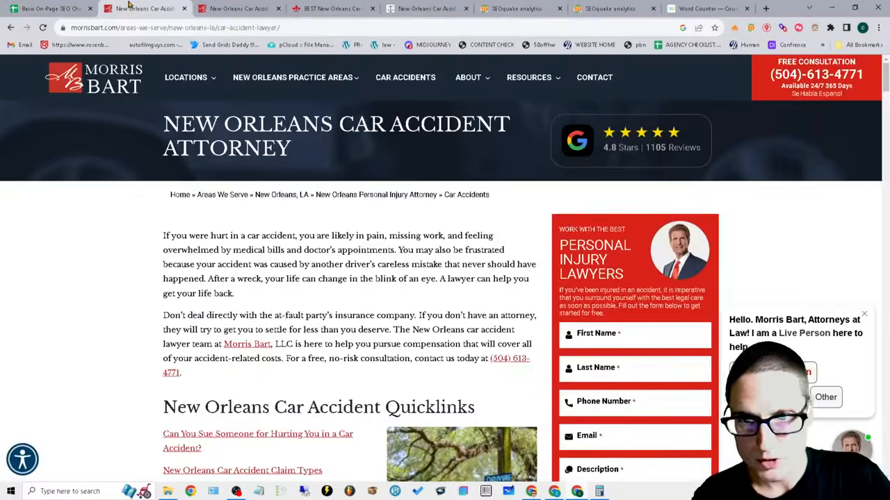
click(330, 8)
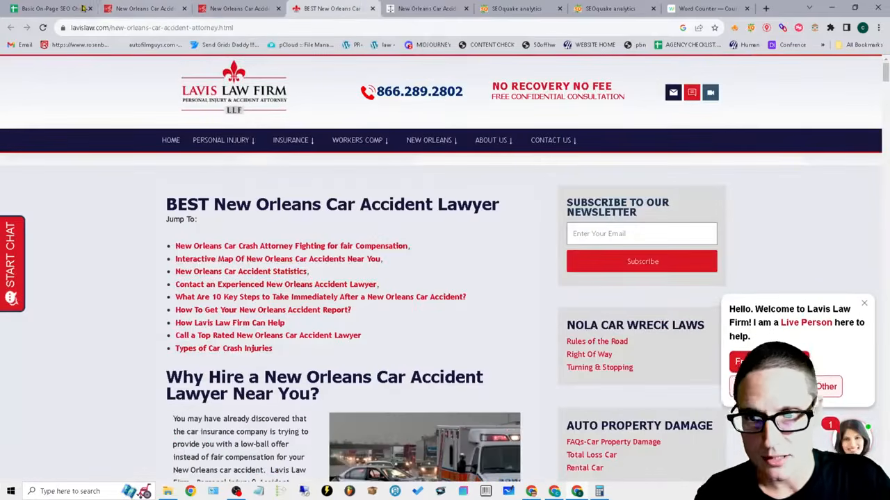
click(372, 9)
click(9, 29)
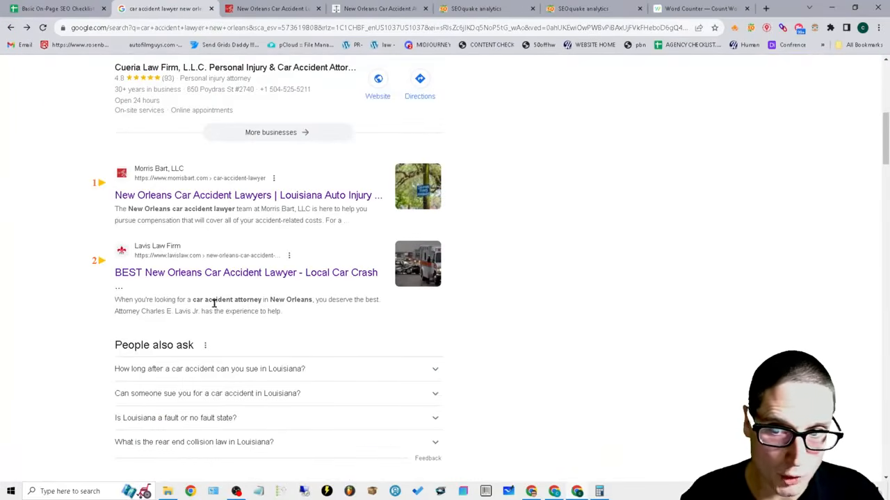
Step: Review the checklist's competitor columns and the top keywords table in the word counter for the Morris Bart text
click(67, 7)
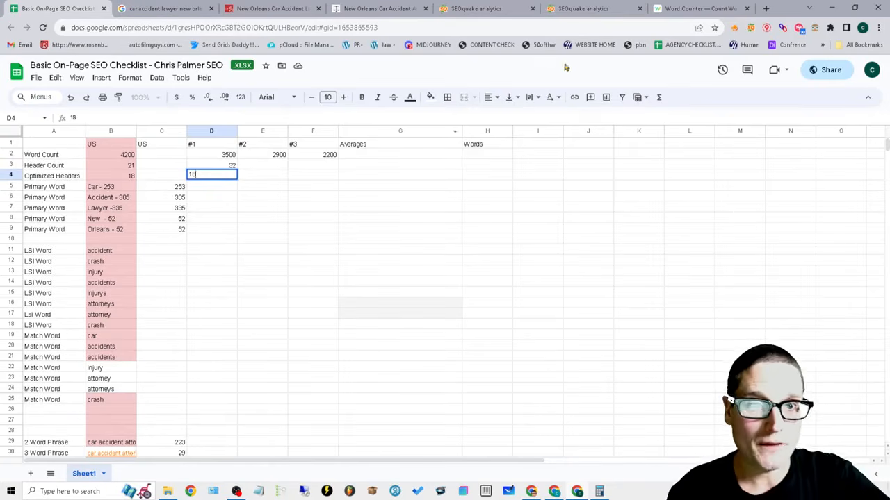
click(683, 7)
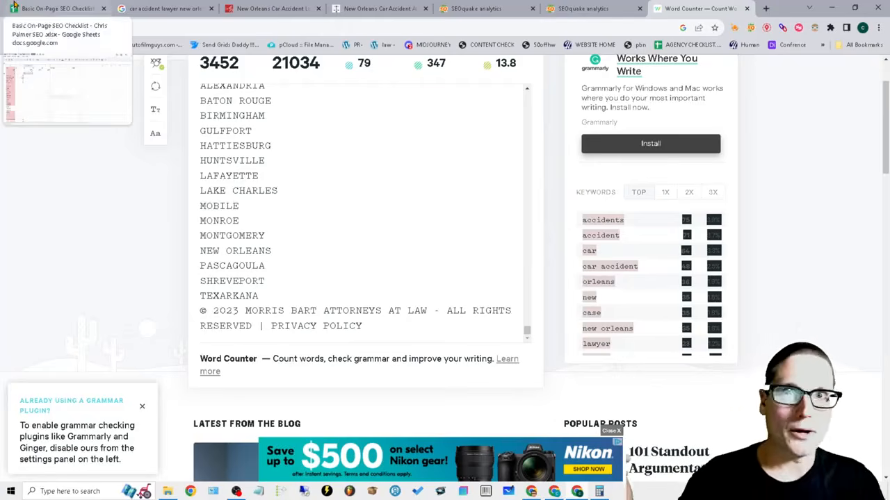
Step: Return to the SEO checklist sheet, commit the pending D4 entry and look over the keyword and phrase rows
click(14, 6)
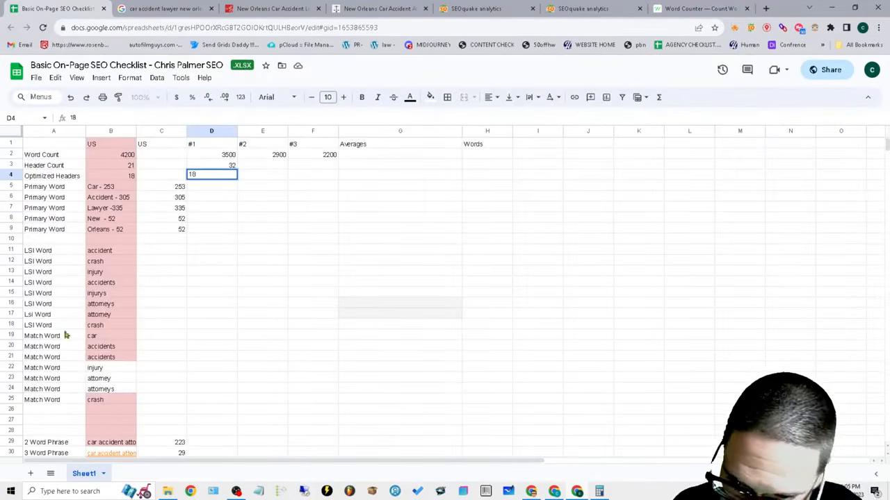
scroll(65, 336, down, 2)
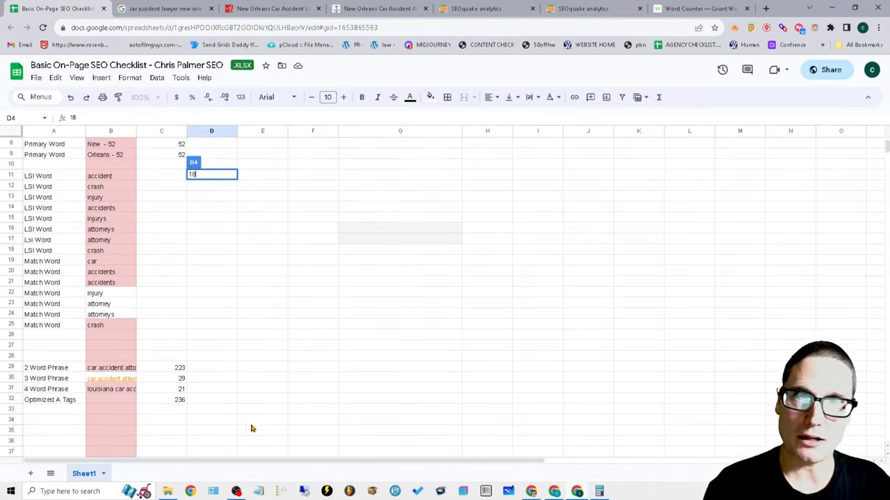
scroll(251, 429, up, 3)
click(255, 231)
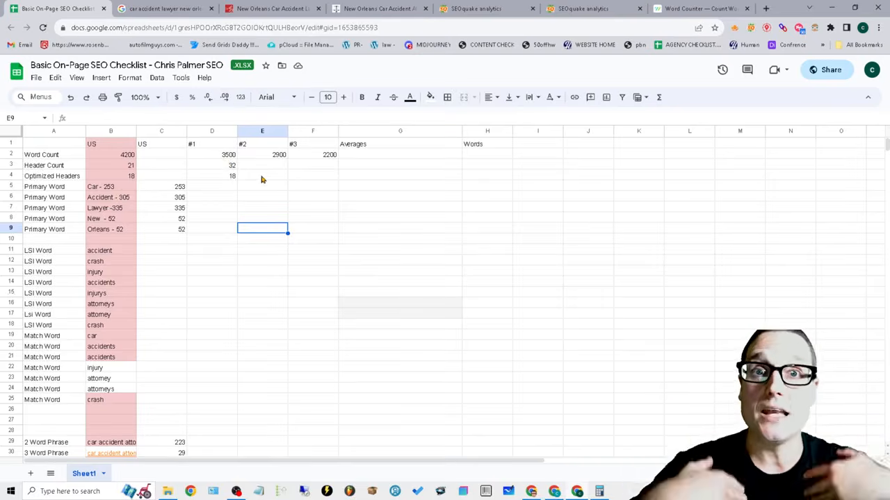
Step: Switch to Calculator and add the three competitors' word counts: 3500 + 2900 + 2200
click(599, 491)
key(Escape)
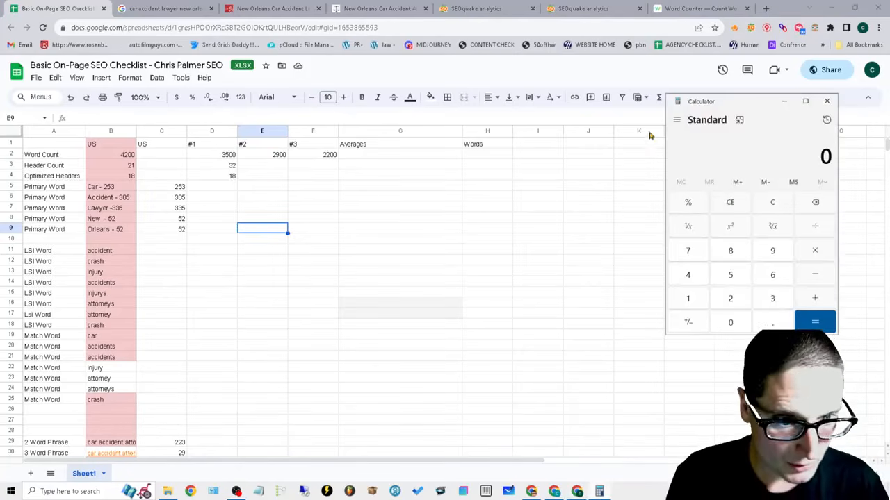
click(772, 301)
click(731, 276)
click(731, 321)
click(731, 321)
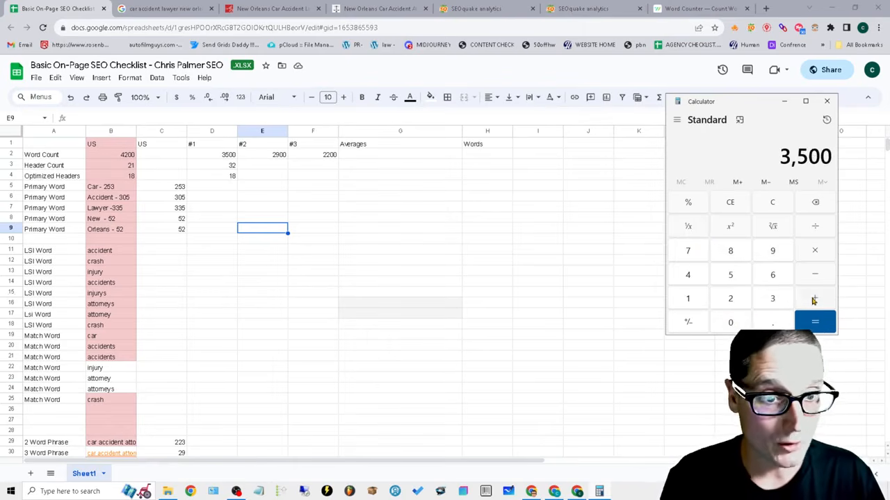
click(730, 298)
click(773, 251)
click(730, 322)
click(730, 322)
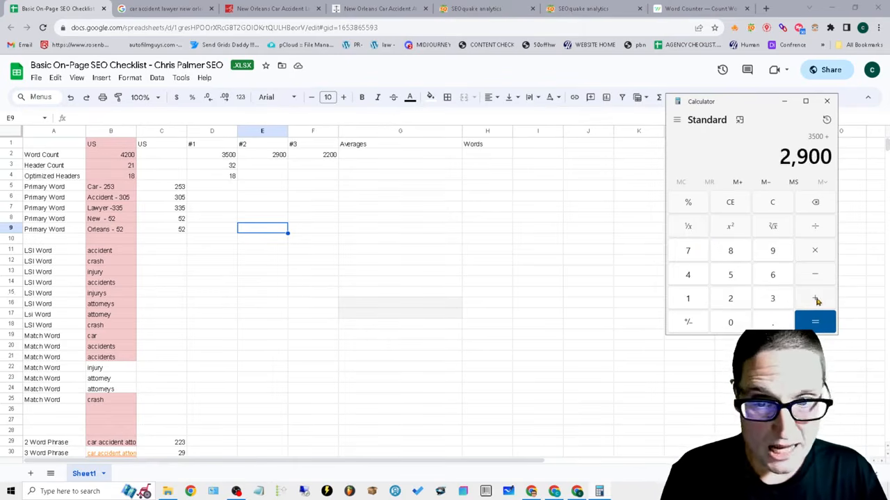
click(815, 298)
click(730, 298)
click(730, 298)
click(730, 321)
click(731, 322)
click(814, 322)
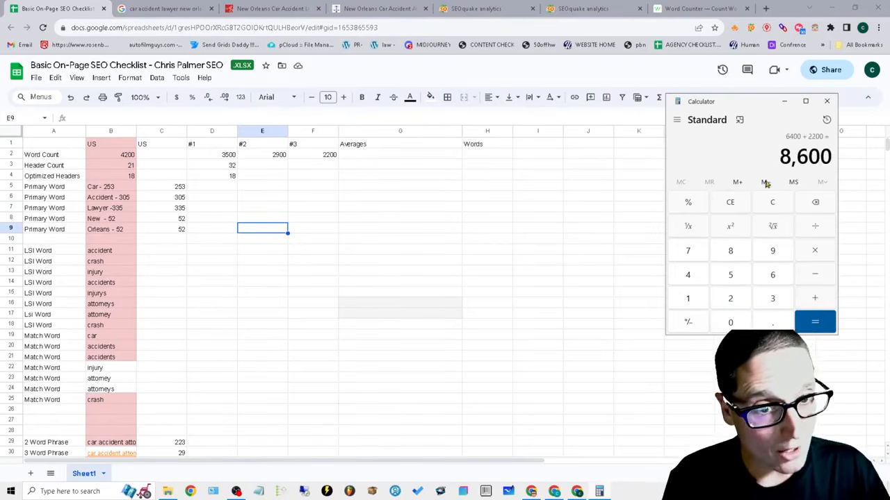
Step: Divide the word count sum by 3 to calculate the competitors' average
click(821, 233)
click(772, 298)
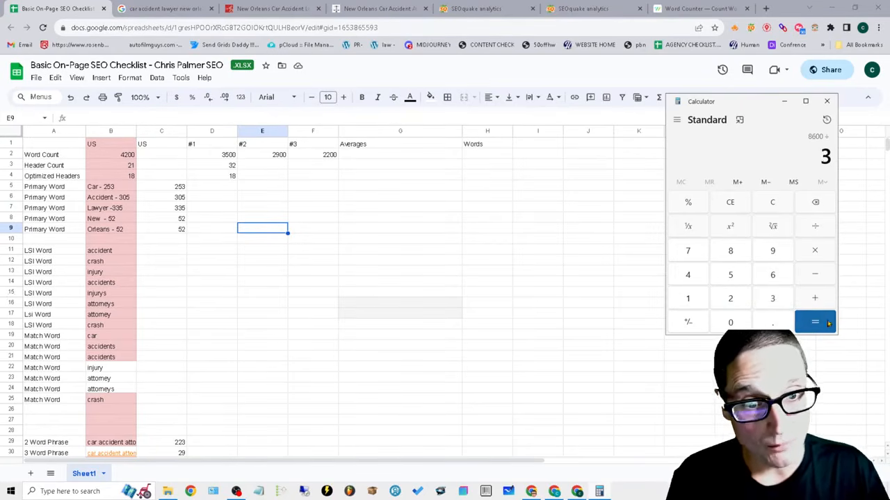
click(814, 321)
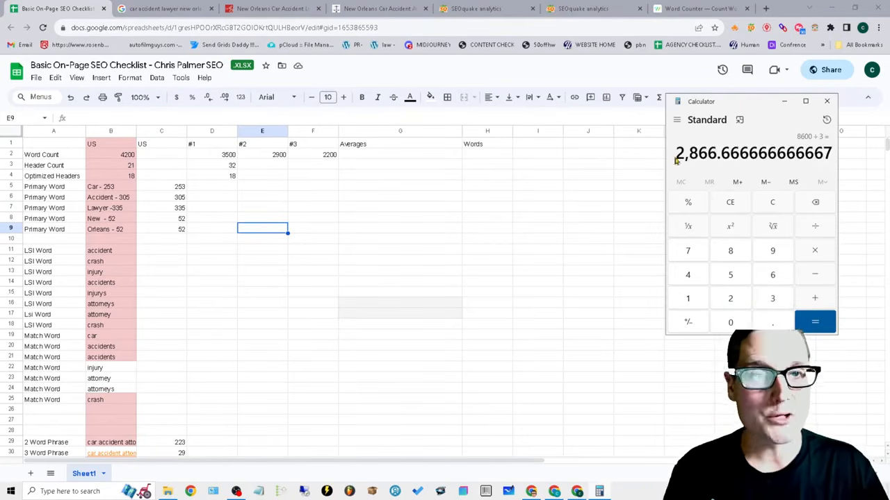
Step: Enter 2866 in G2 of the checklist as the competitors' average word count
click(373, 159)
text(2)
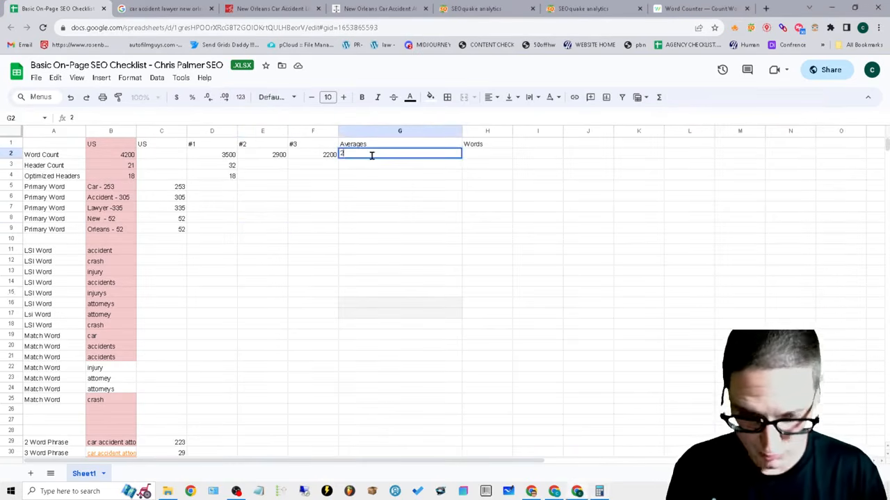
text(866)
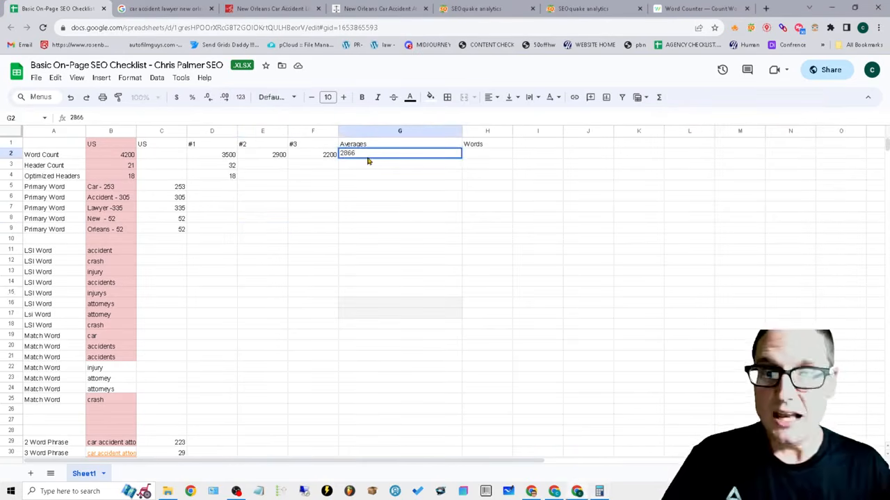